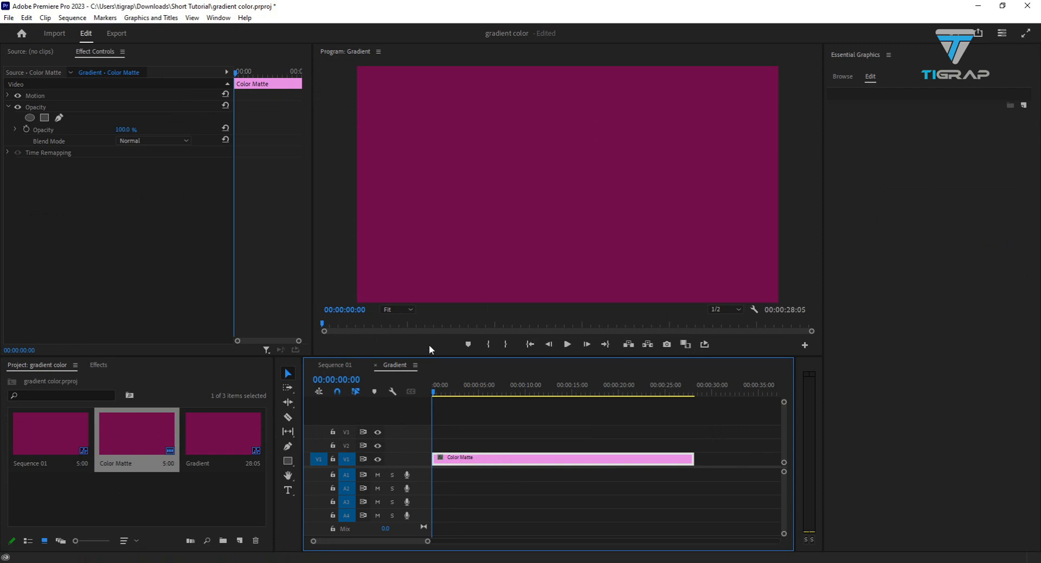
# - Narrow the Effect Controls panel so the program monitor gets more width, and advance the playhead to 00:00:00:01
pyautogui.moveTo(430, 357); pyautogui.dragTo(430, 417)
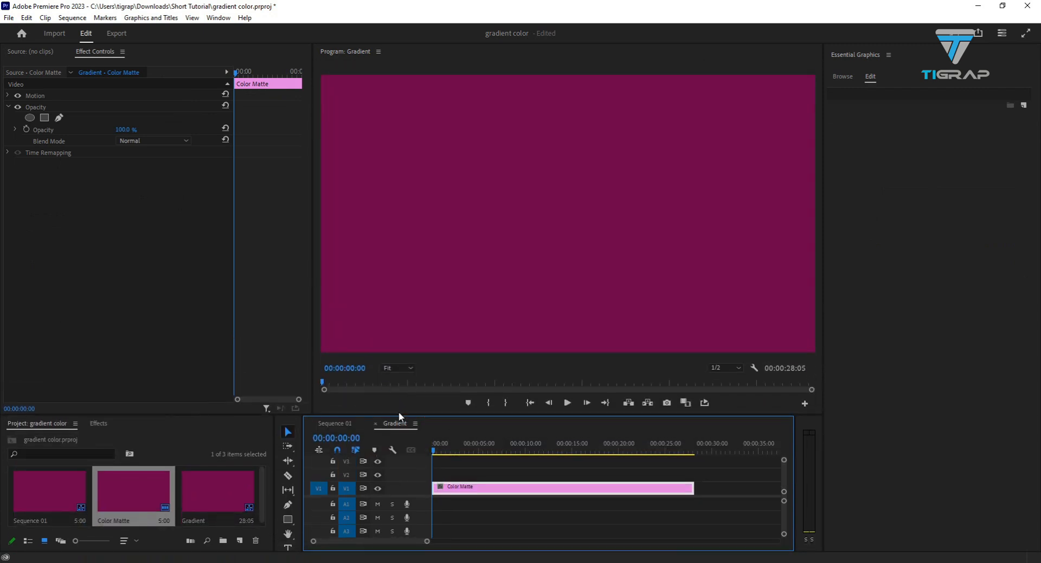
pyautogui.press('Right')
pyautogui.moveTo(313, 317); pyautogui.dragTo(268, 263)
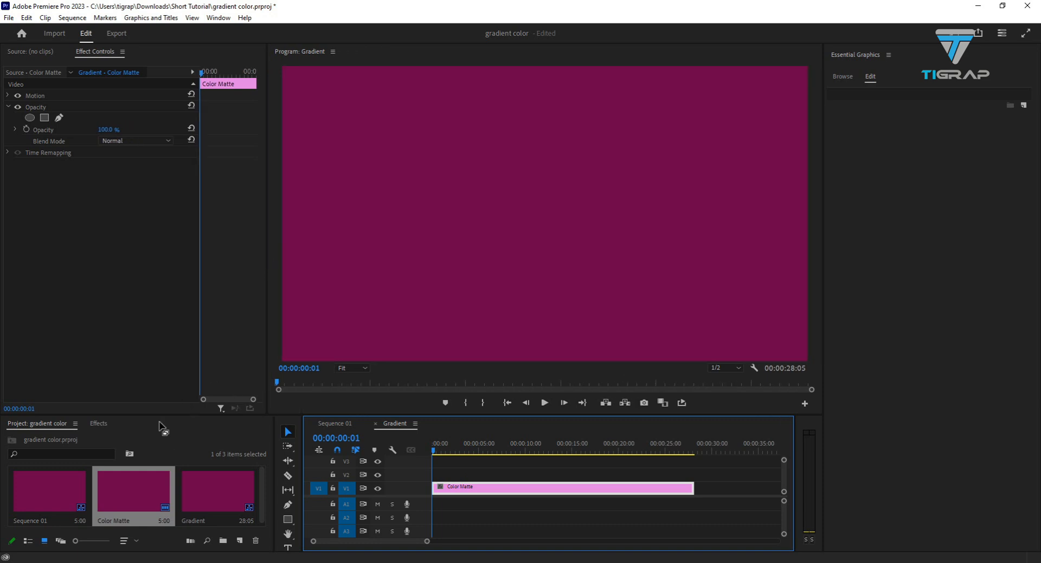
pyautogui.moveTo(157, 415); pyautogui.dragTo(157, 356)
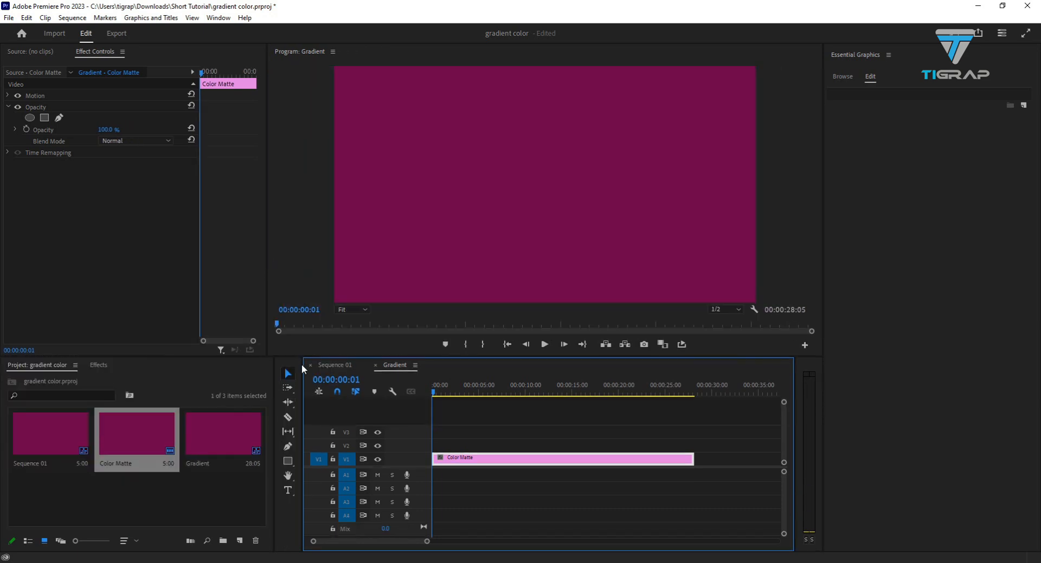
# - Find the 4-Color Gradient effect by searching for "4 color gr" and apply it to the Color Matte clip on V1
pyautogui.click(97, 364)
pyautogui.click(68, 378)
pyautogui.write('4 color')
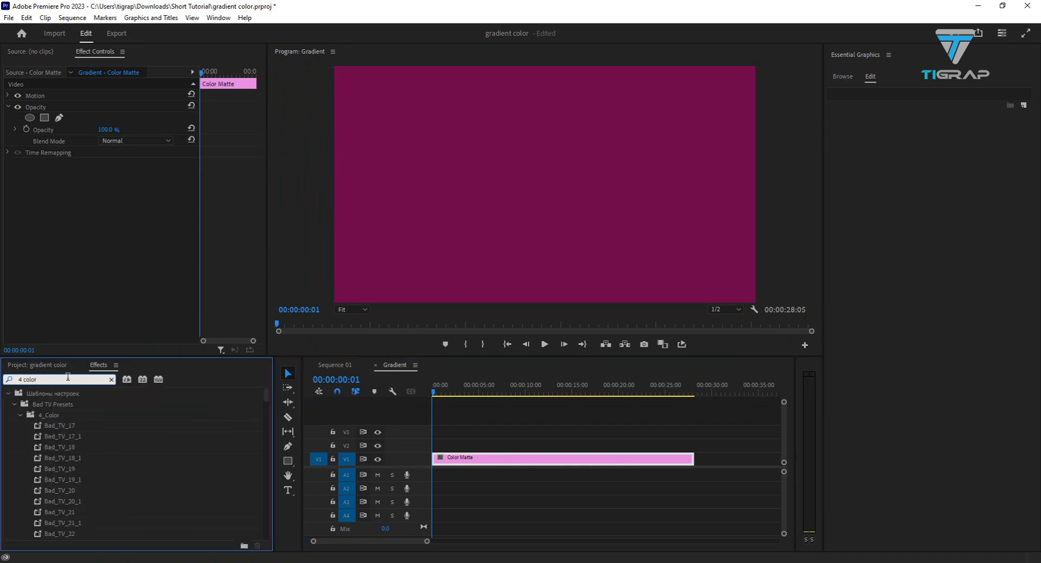
pyautogui.write('s')
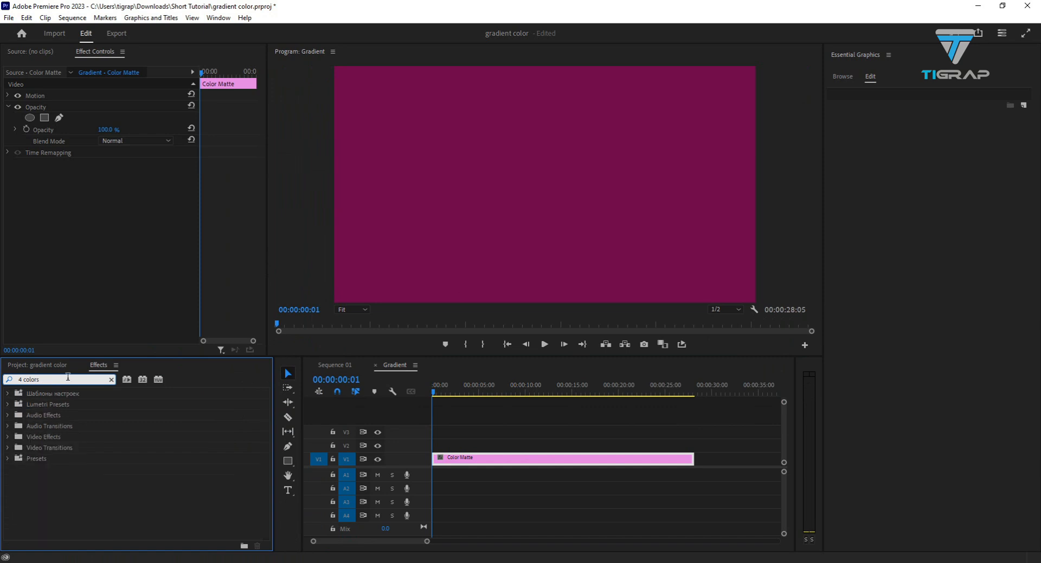
pyautogui.press('BackSpace')
pyautogui.press('BackSpace')
pyautogui.write('gr')
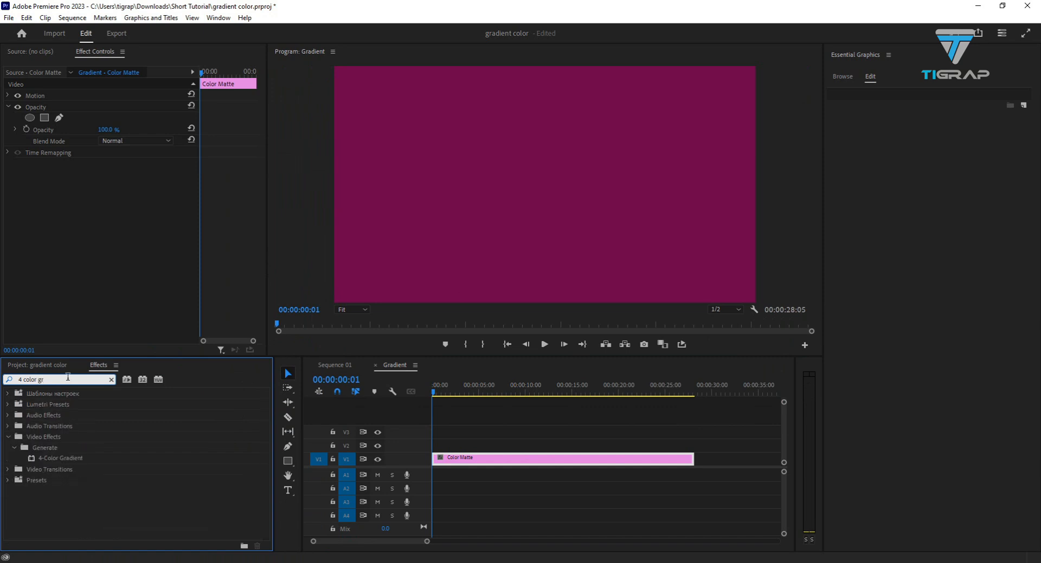
pyautogui.click(61, 460)
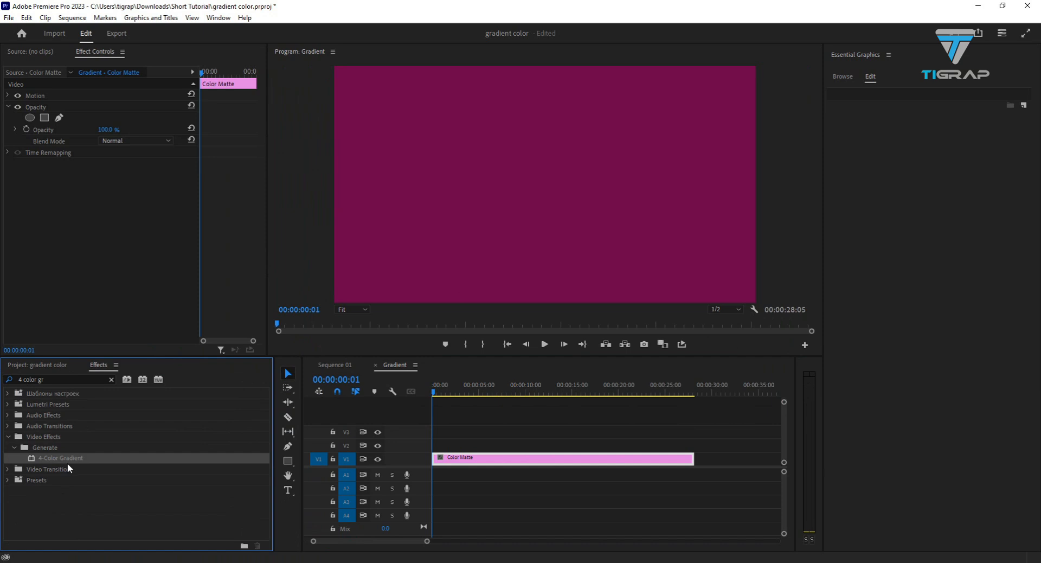
pyautogui.moveTo(51, 459); pyautogui.dragTo(490, 462)
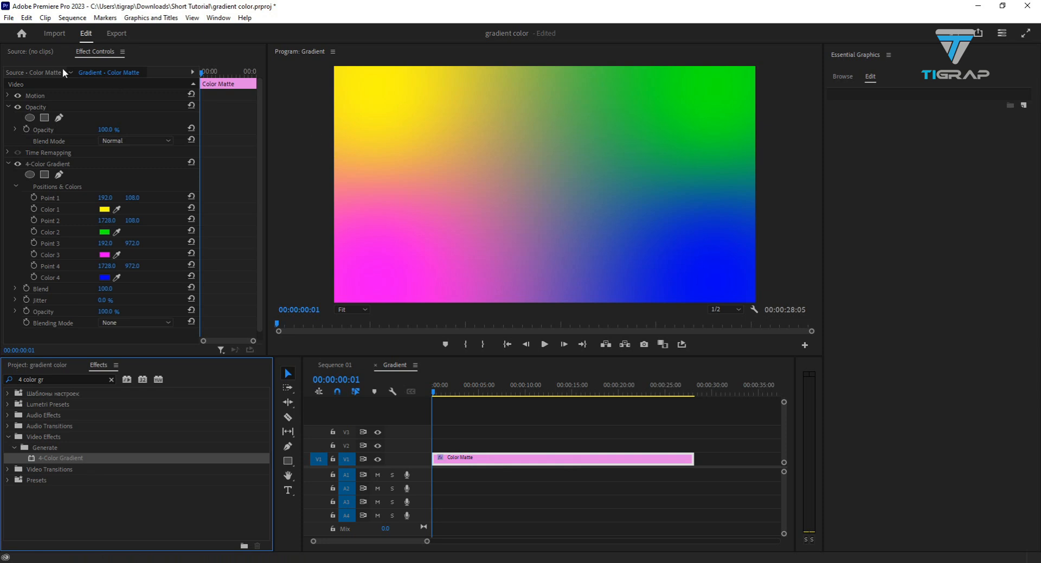
# - Show the 4-Color Gradient control points in the preview and look at the color picker for Color 1 without changing it
pyautogui.click(49, 164)
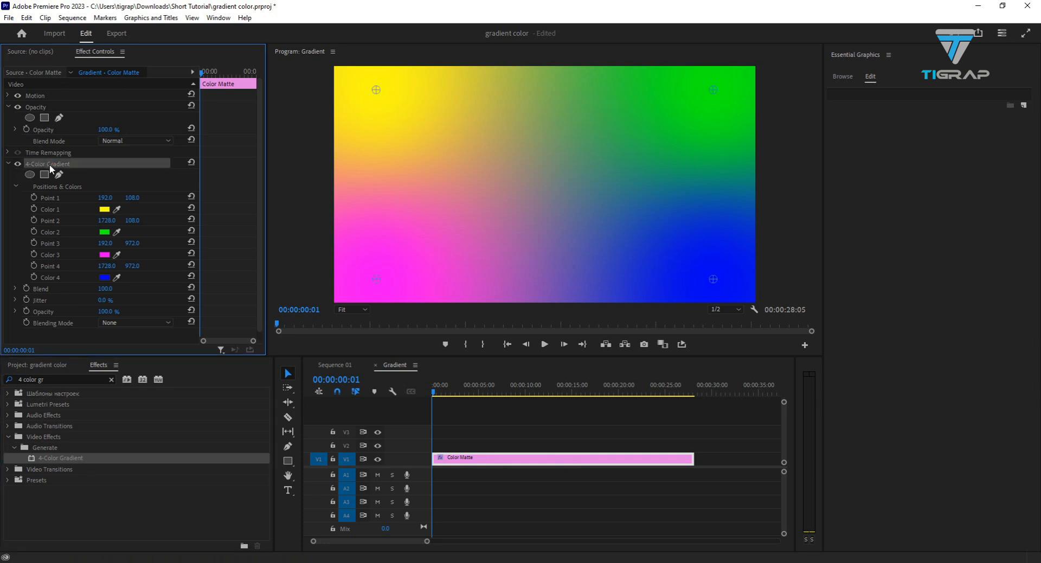
pyautogui.scroll(-1, 61, 170)
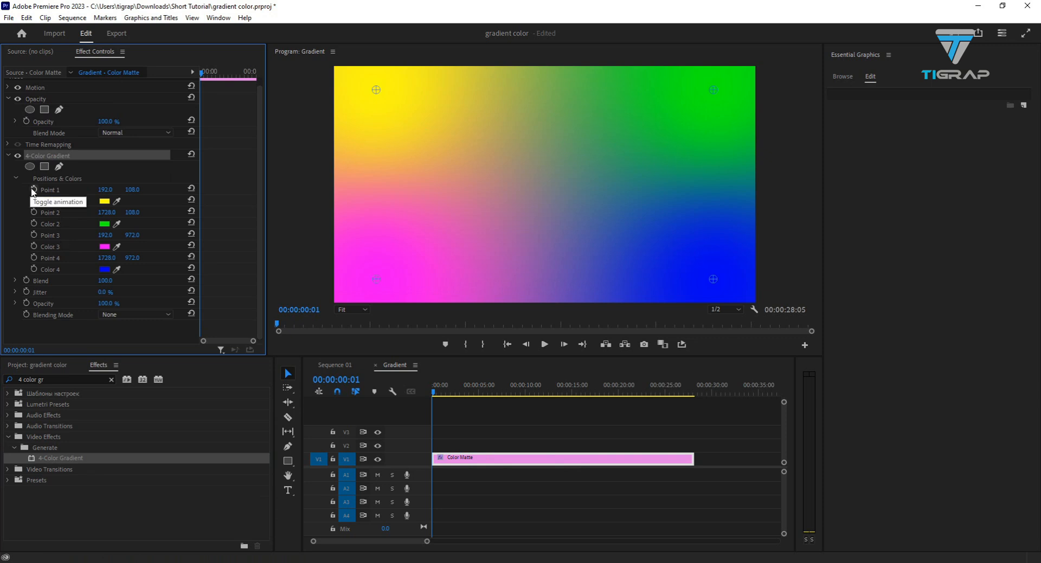
pyautogui.click(108, 202)
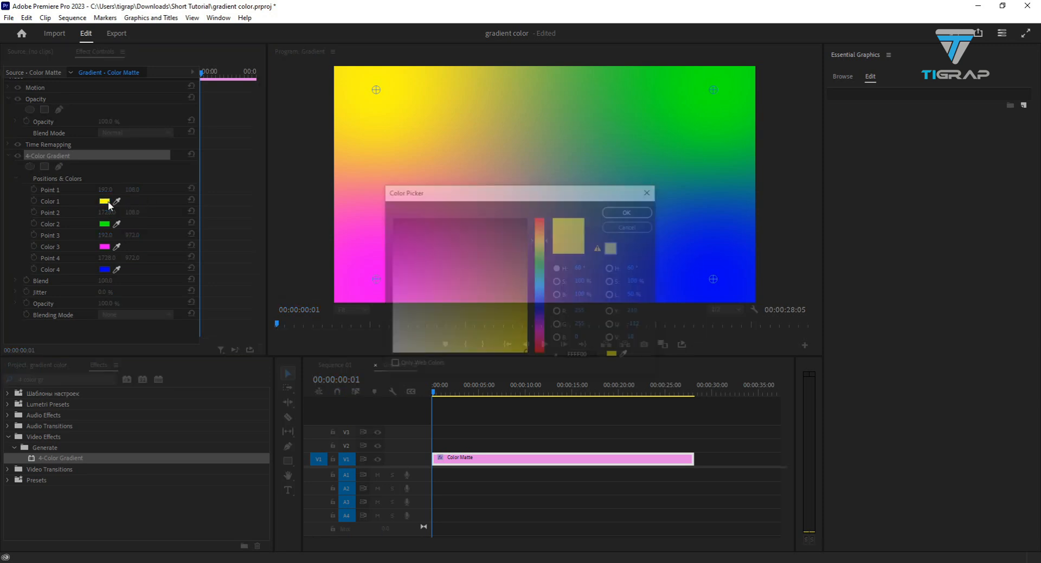
pyautogui.click(630, 226)
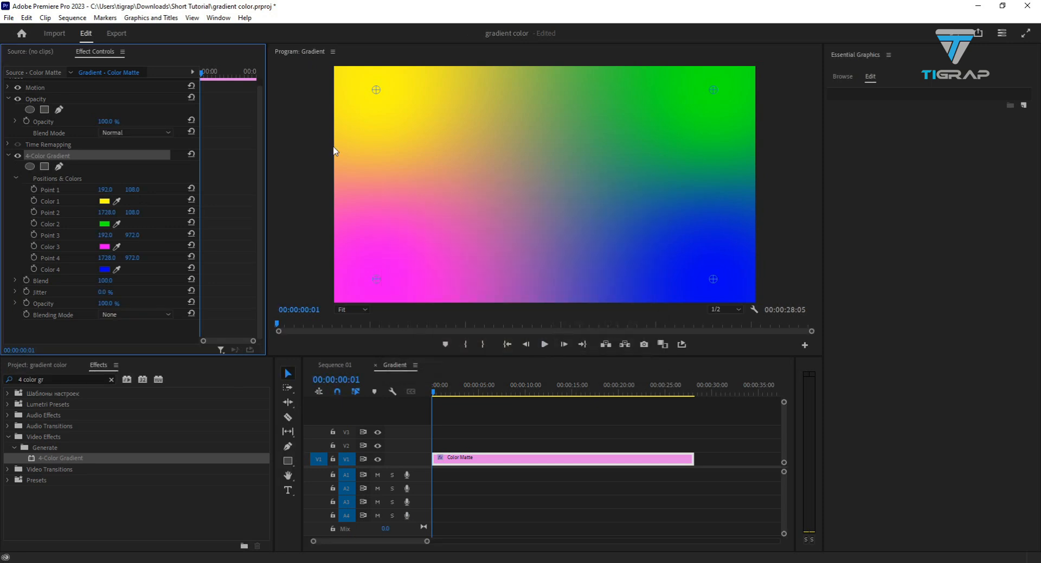
# - Import the green beer bottle photo from the Downloads folder into the project
pyautogui.click(37, 365)
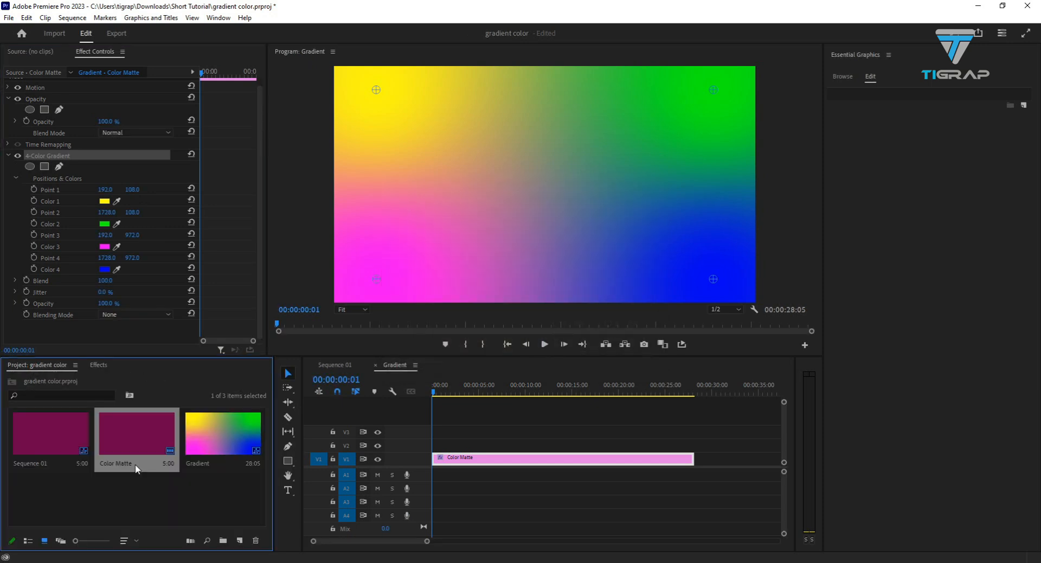
pyautogui.click(115, 477)
pyautogui.doubleClick(114, 478)
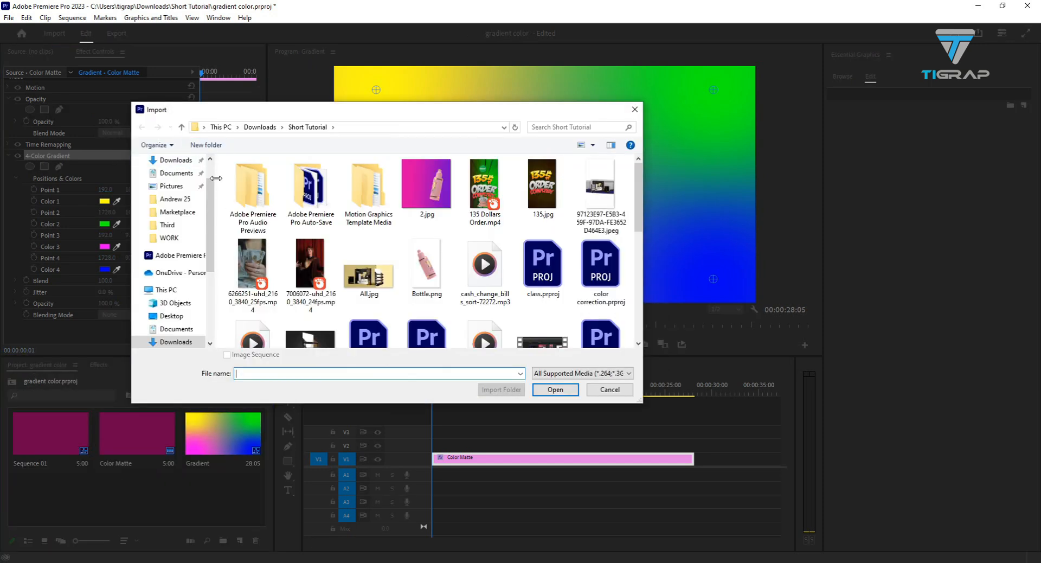
pyautogui.click(173, 160)
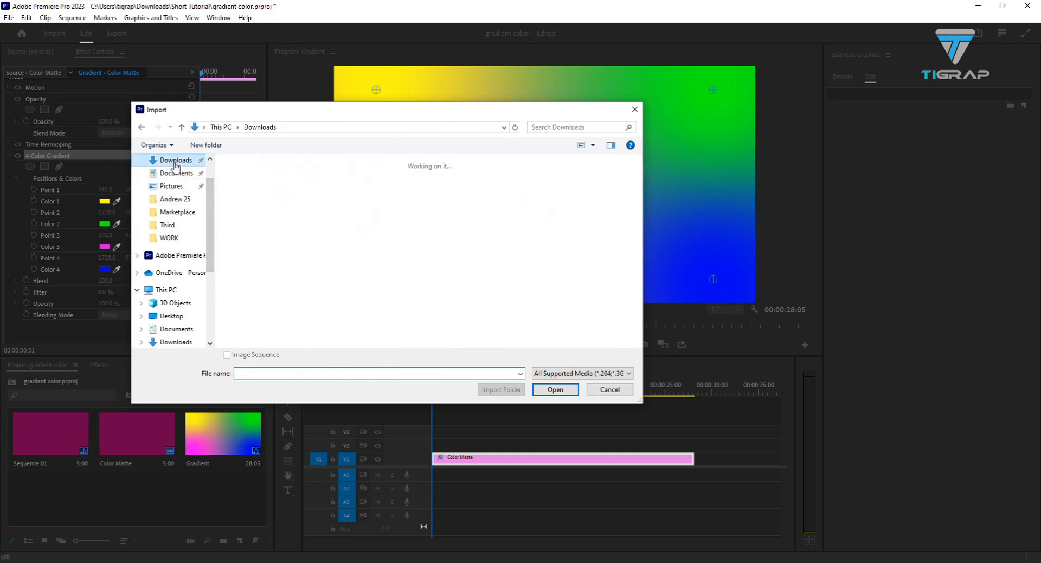
pyautogui.click(310, 209)
pyautogui.click(556, 390)
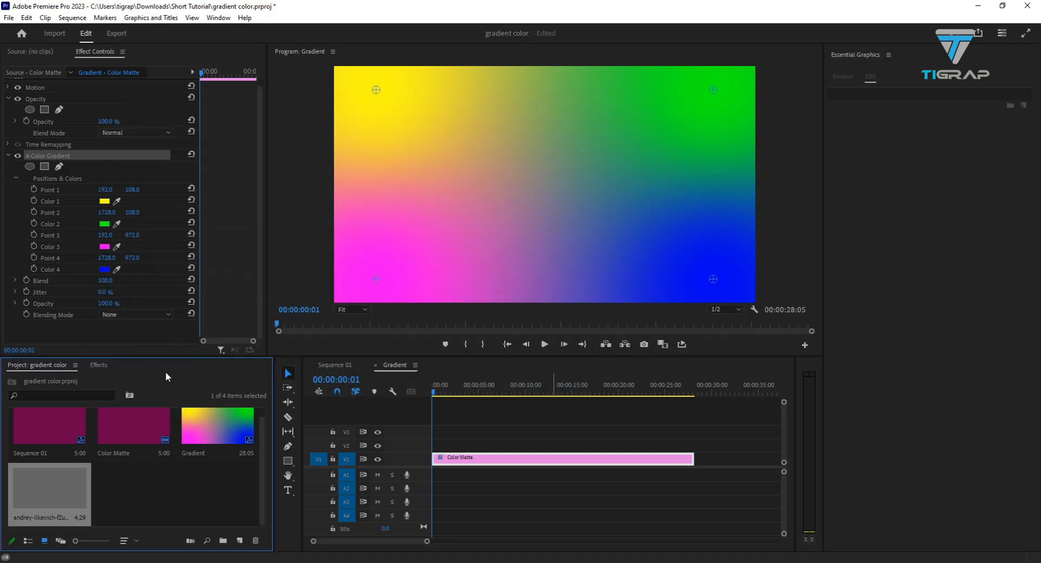
# - Place the bottle photo on V2 above the Color Matte at about 6 seconds, and scale it down within the frame's right half
pyautogui.moveTo(55, 491); pyautogui.dragTo(500, 452)
pyautogui.moveTo(434, 394); pyautogui.dragTo(509, 401)
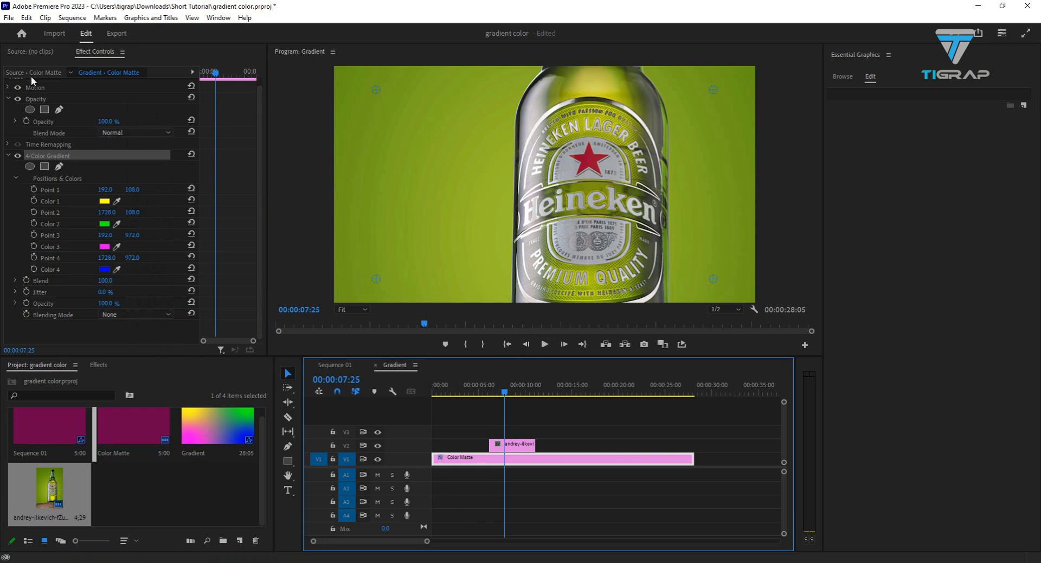
pyautogui.click(622, 187)
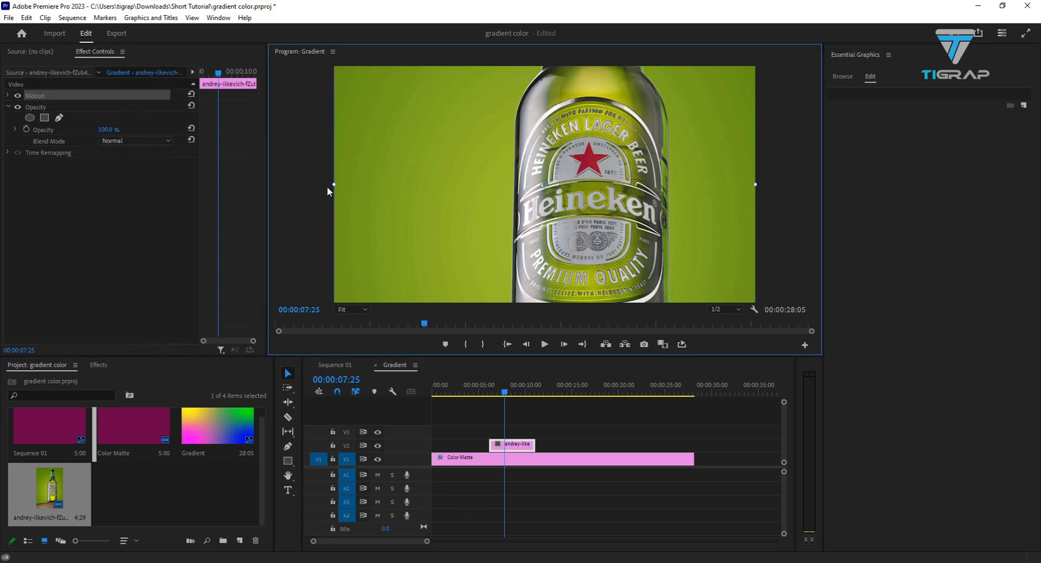
pyautogui.moveTo(334, 184); pyautogui.dragTo(460, 180)
pyautogui.moveTo(547, 176); pyautogui.dragTo(647, 173)
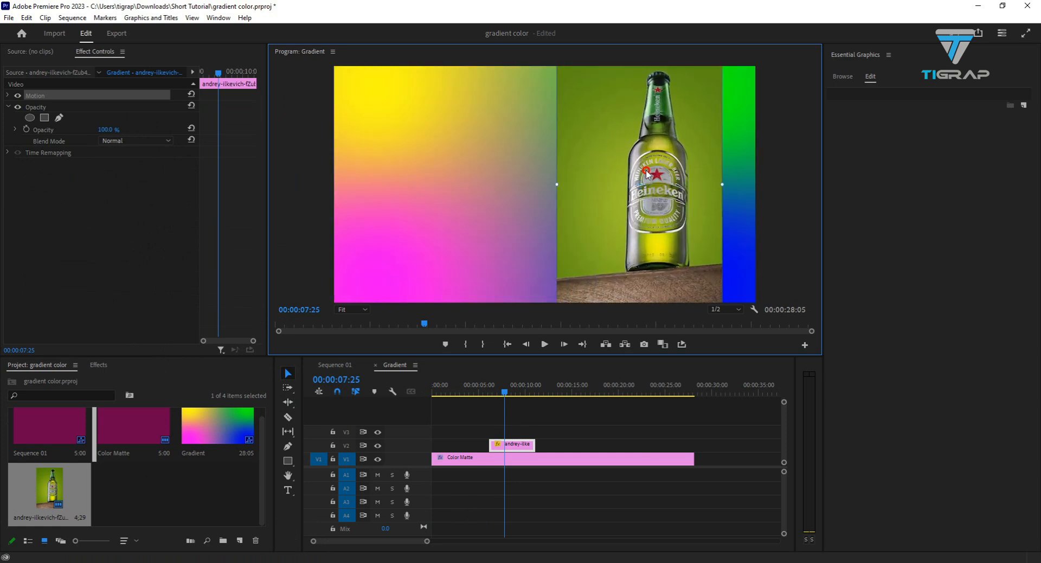
# - Sample all four 4-Color Gradient colors from greens in the bottle photo's backdrop and remove the photo clip from the timeline
pyautogui.click(474, 460)
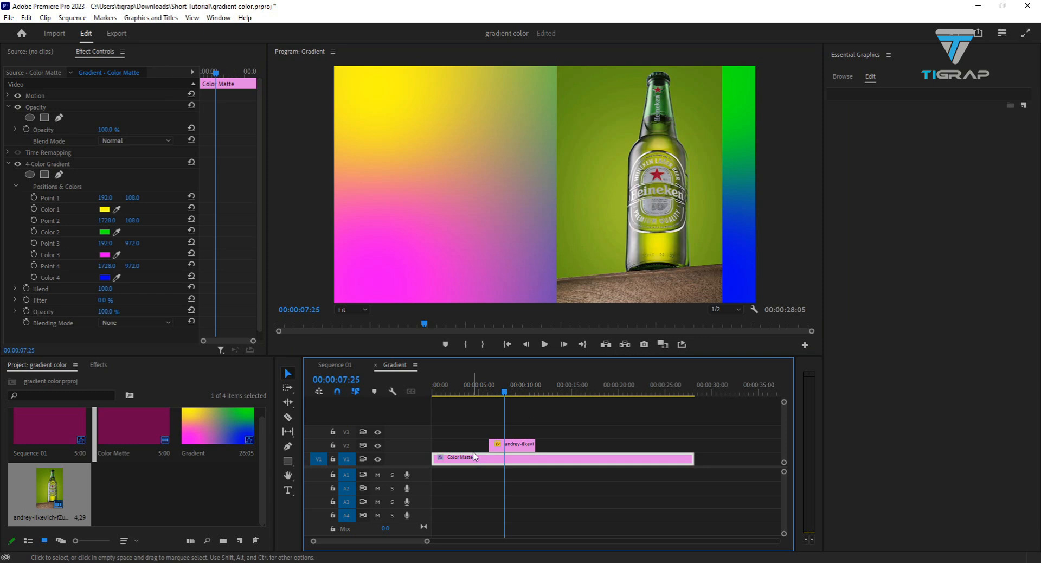
pyautogui.moveTo(117, 212); pyautogui.dragTo(567, 65)
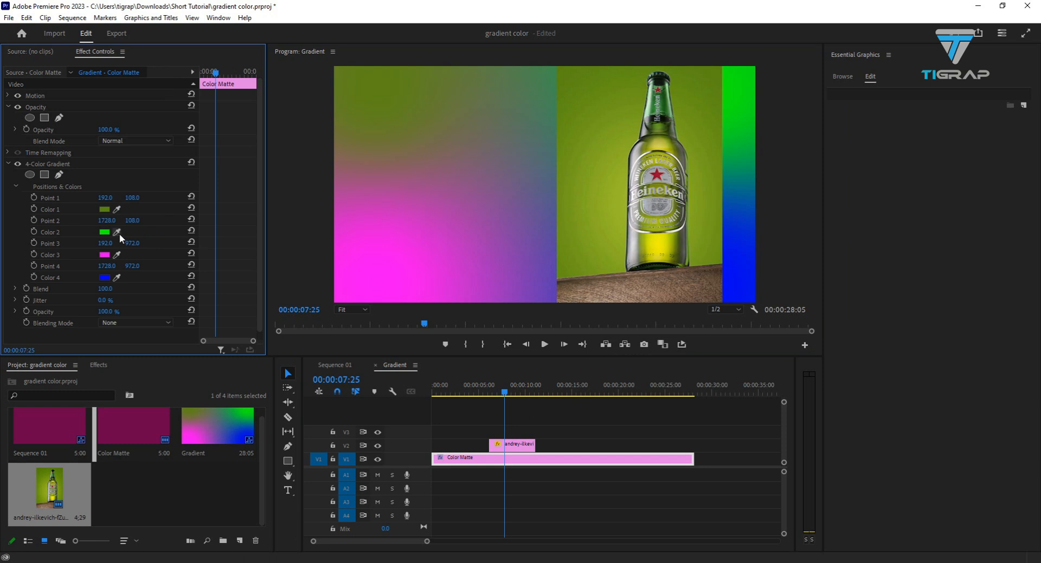
pyautogui.moveTo(118, 232); pyautogui.dragTo(770, 104)
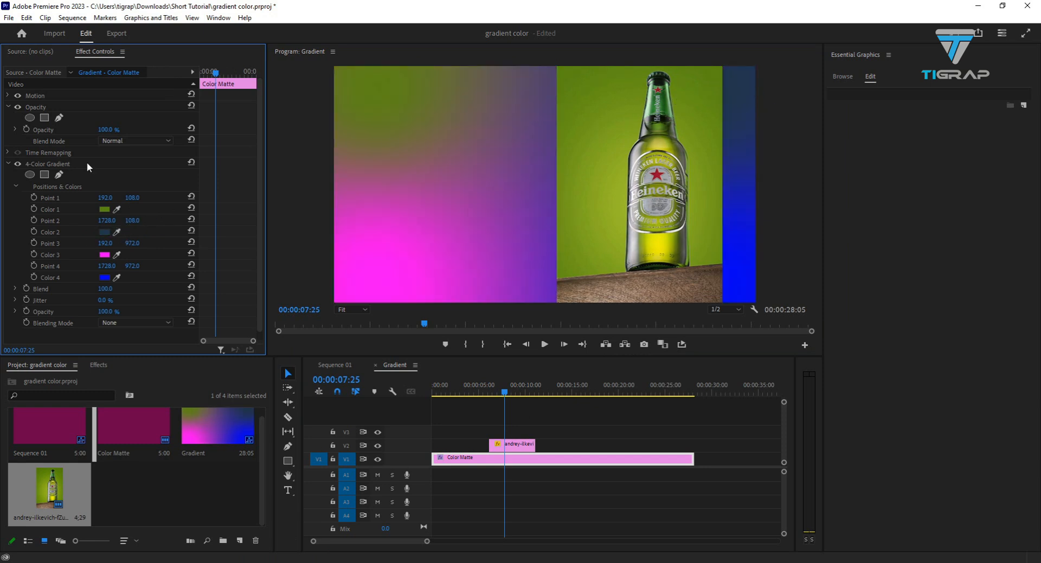
pyautogui.moveTo(117, 232); pyautogui.dragTo(714, 70)
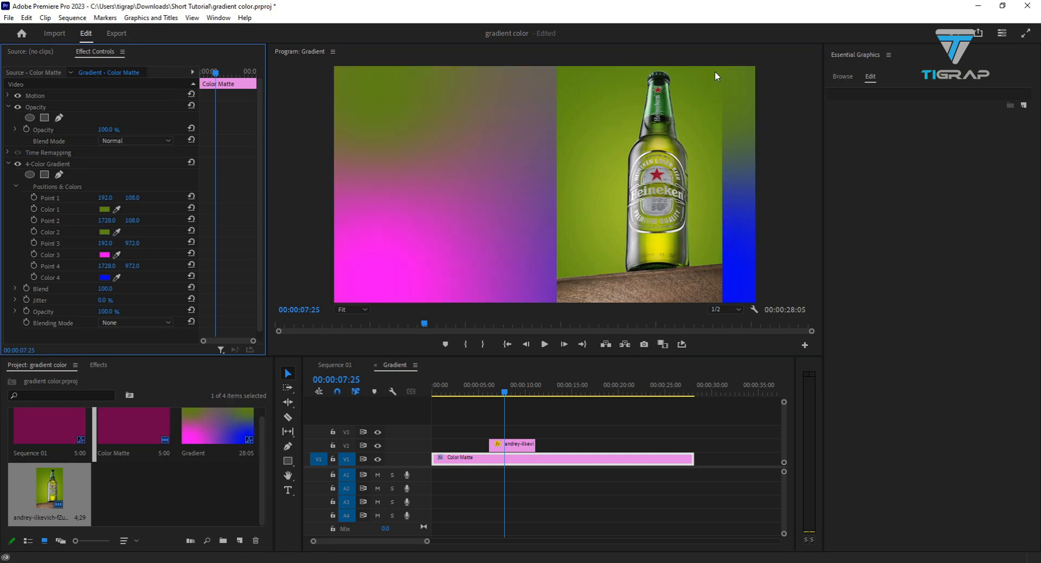
pyautogui.moveTo(116, 254); pyautogui.dragTo(622, 201)
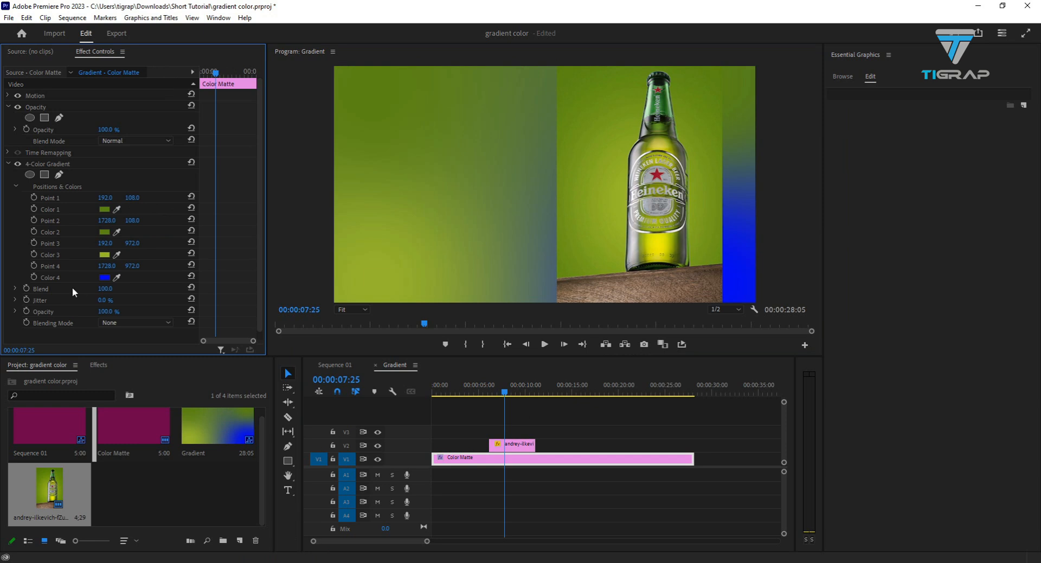
pyautogui.moveTo(115, 277); pyautogui.dragTo(710, 259)
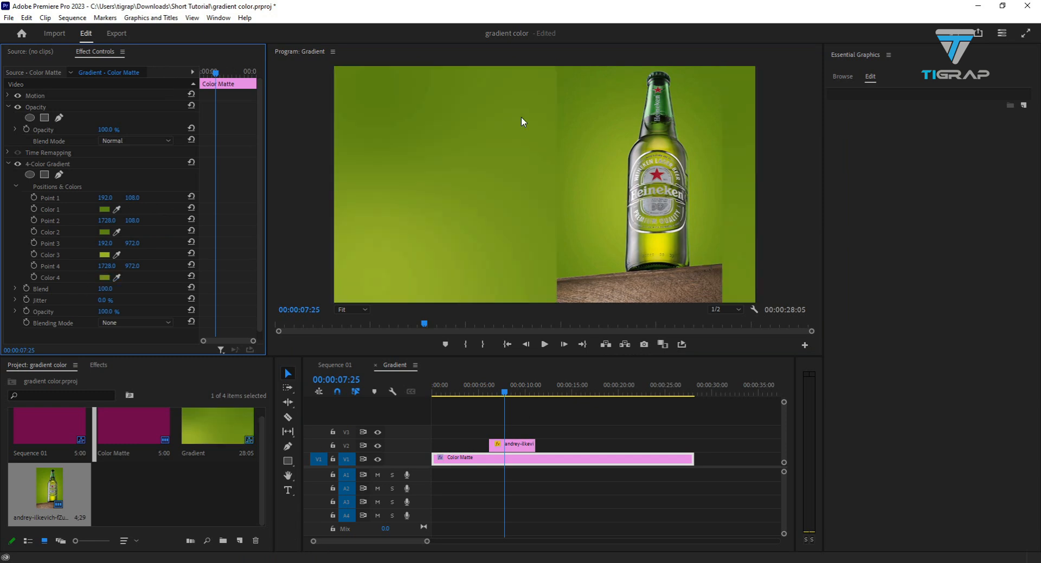
pyautogui.click(512, 446)
pyautogui.press('Delete')
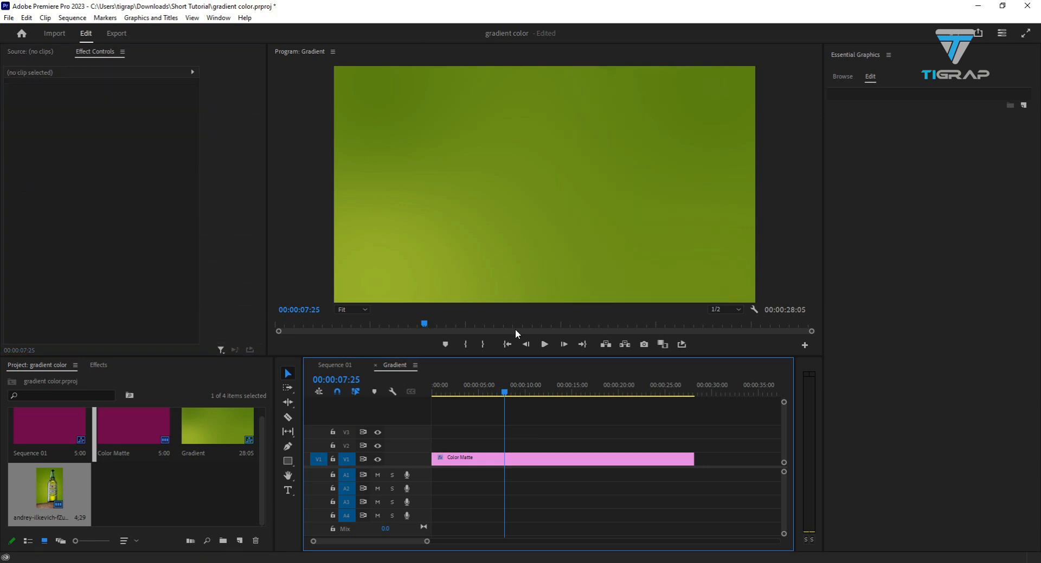
# - Reposition the gradient points: Point 3 near the center at about 988, 605, Point 1 at 173, 62, Point 2 at 1730, 84, Point 4 at 1658, 998
pyautogui.click(468, 459)
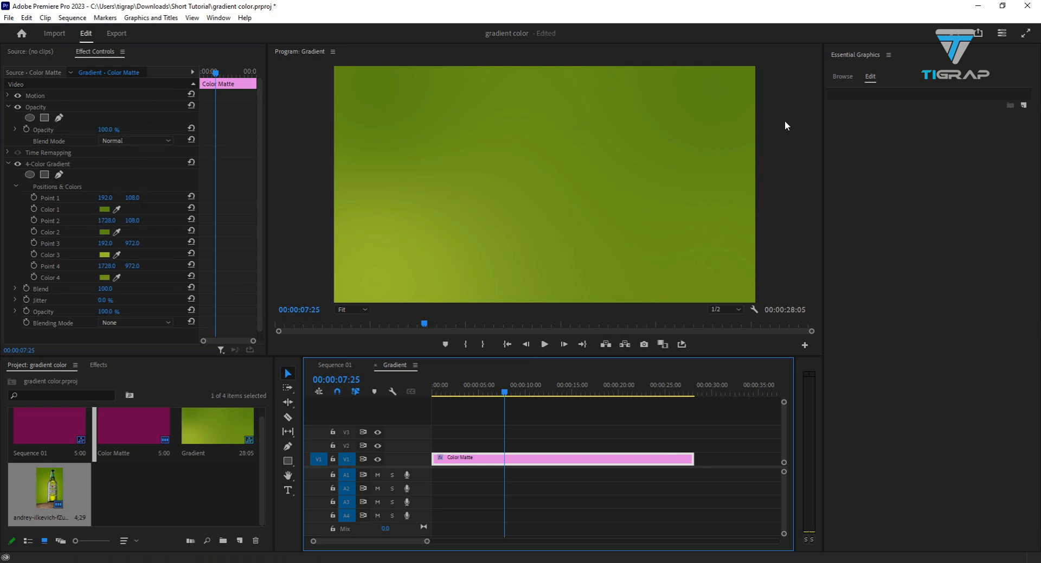
pyautogui.click(58, 163)
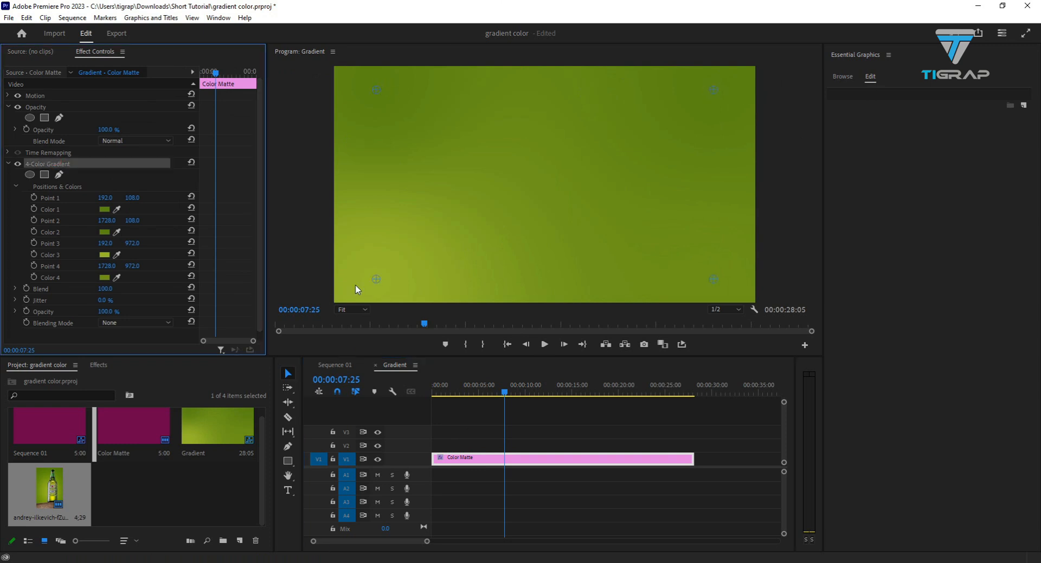
pyautogui.moveTo(378, 281); pyautogui.dragTo(546, 211)
pyautogui.moveTo(375, 91); pyautogui.dragTo(373, 82)
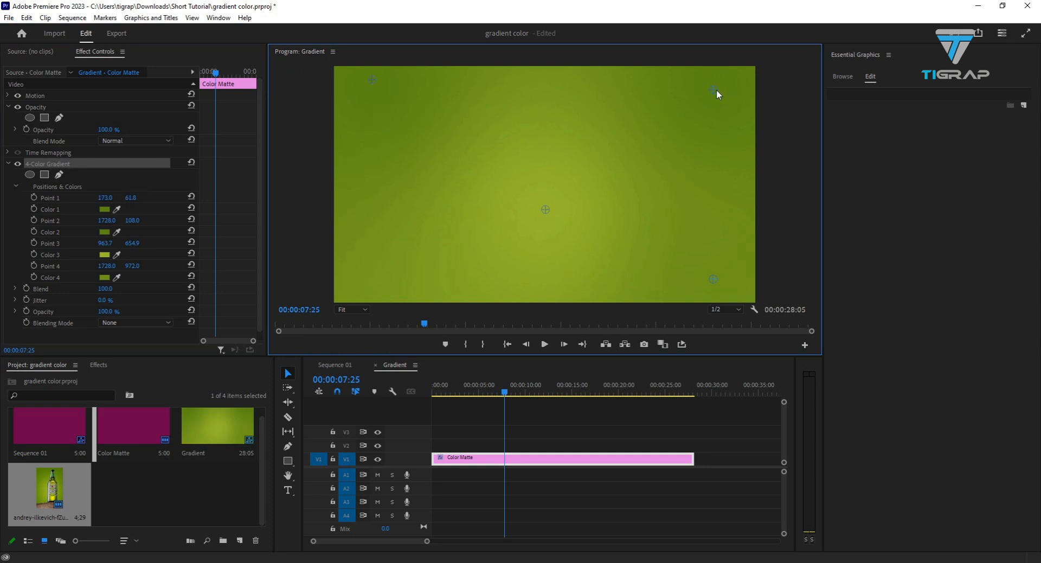
pyautogui.moveTo(715, 89); pyautogui.dragTo(715, 84)
pyautogui.moveTo(714, 281); pyautogui.dragTo(701, 285)
pyautogui.moveTo(545, 209)
pyautogui.mouseDown()
pyautogui.moveTo(546, 262)
pyautogui.moveTo(551, 161)
pyautogui.moveTo(553, 208)
pyautogui.mouseUp()
pyautogui.click(556, 210)
pyautogui.moveTo(556, 211)
pyautogui.mouseDown()
pyautogui.moveTo(562, 219)
pyautogui.moveTo(551, 199)
pyautogui.mouseUp()
# - Turn on position keyframing for gradient Points 1, 2, 3 and 4 at 00:00:09:26
pyautogui.moveTo(505, 392)
pyautogui.mouseDown()
pyautogui.moveTo(652, 392)
pyautogui.moveTo(523, 392)
pyautogui.mouseUp()
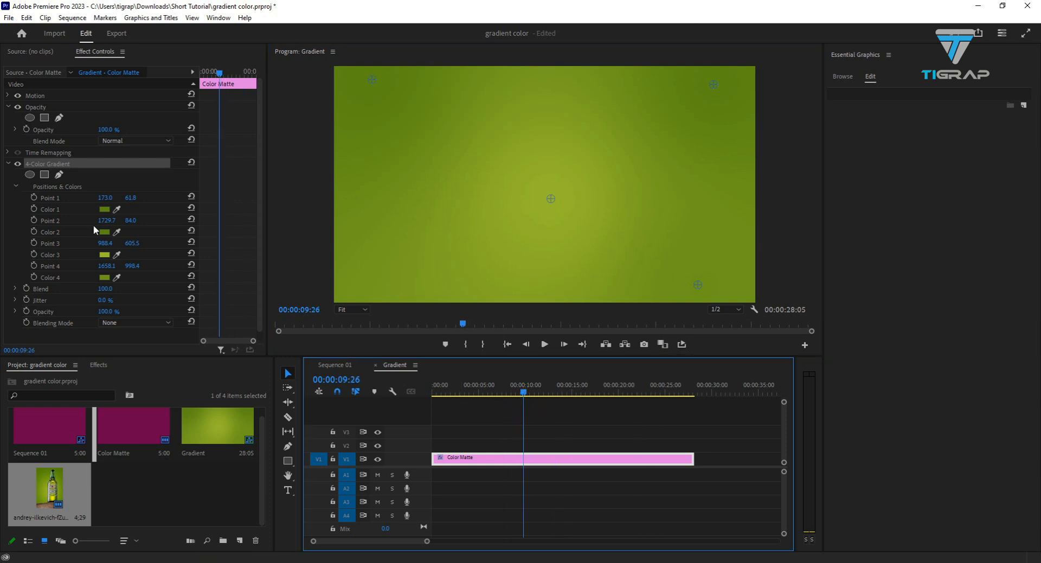
pyautogui.click(35, 198)
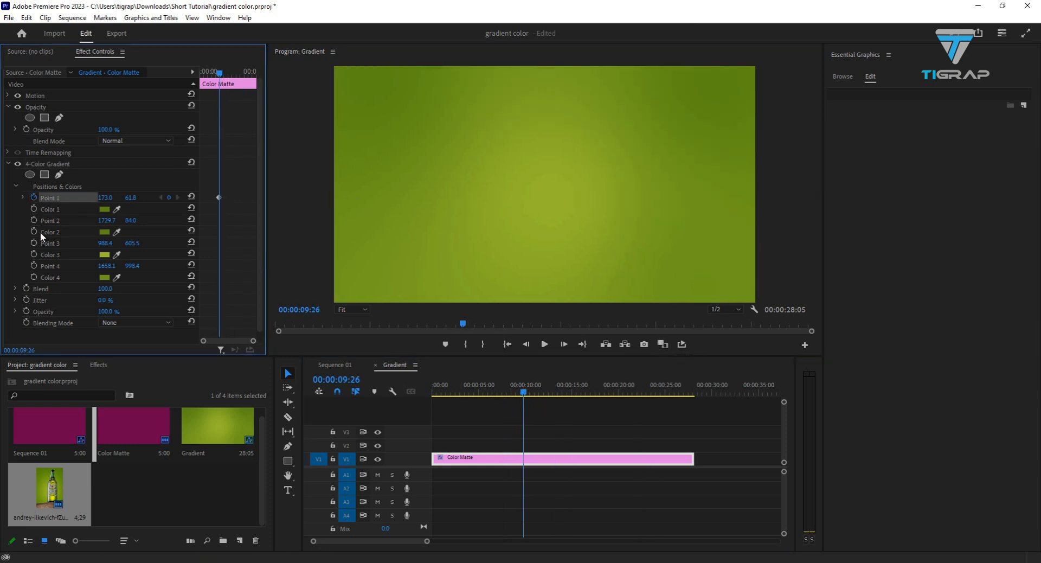
pyautogui.click(34, 220)
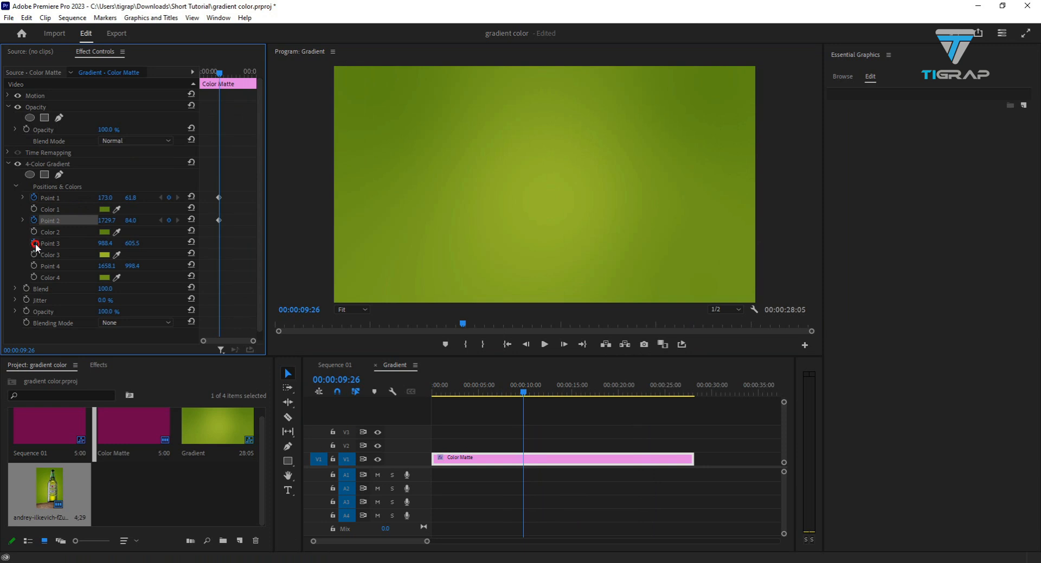
pyautogui.click(34, 243)
pyautogui.click(35, 266)
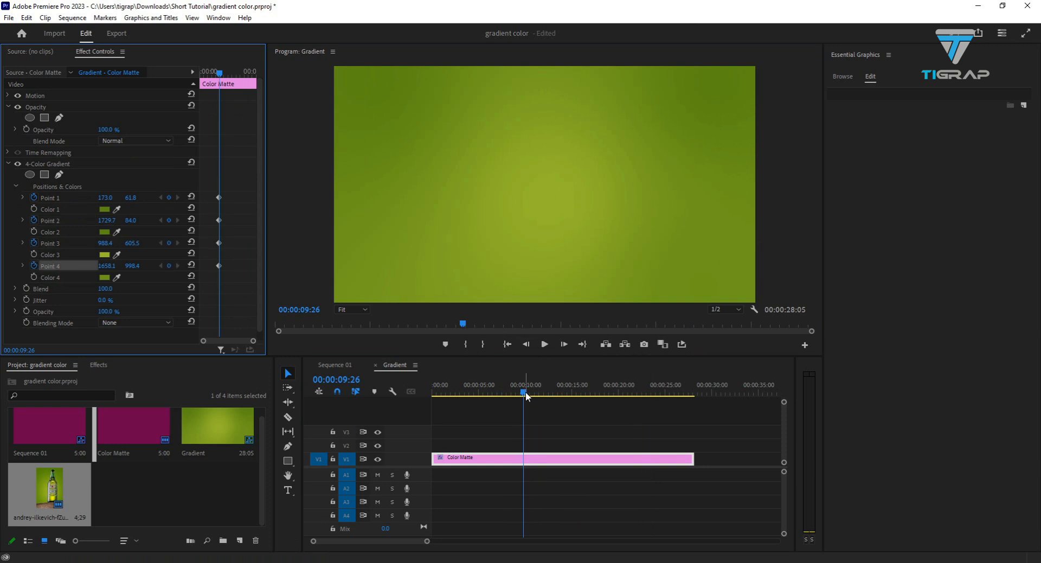
# - At 00:00:00:00, keyframe Point 1 at -1359.0, 61.8 and Point 2 at 1729.7, 1252.0
pyautogui.moveTo(525, 392); pyautogui.dragTo(421, 386)
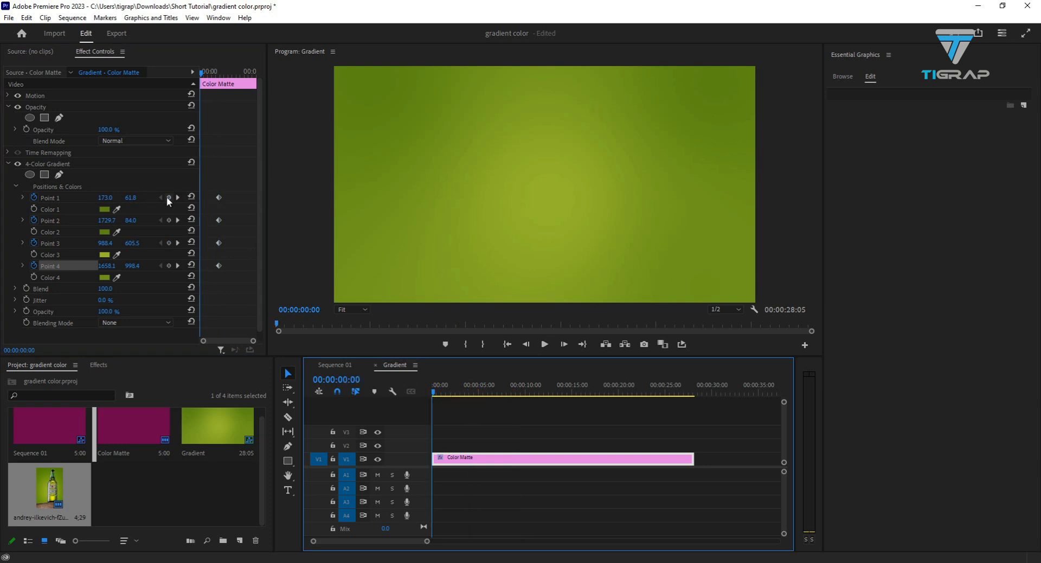
pyautogui.click(500, 129)
pyautogui.moveTo(115, 198); pyautogui.dragTo(44, 198)
pyautogui.moveTo(111, 198); pyautogui.dragTo(20, 224)
pyautogui.moveTo(107, 198); pyautogui.dragTo(179, 220)
pyautogui.moveTo(727, 220); pyautogui.dragTo(763, 220)
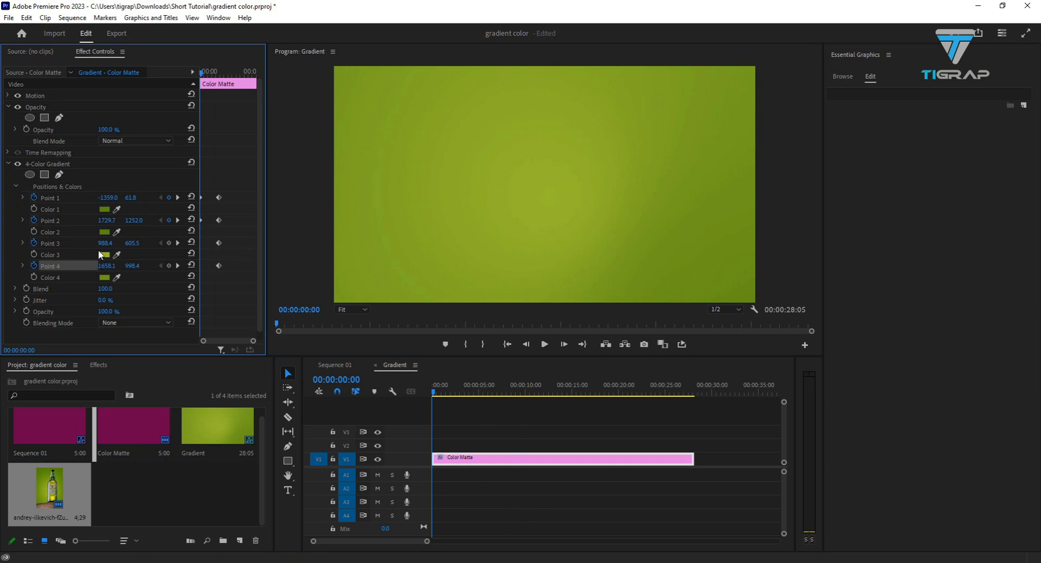
# - At 00:00:00:00, keyframe Point 3 at -1322.6, 605.5 and Point 4 at 1658.1, 3696.4, and play back the animation
pyautogui.moveTo(106, 243); pyautogui.dragTo(82, 243)
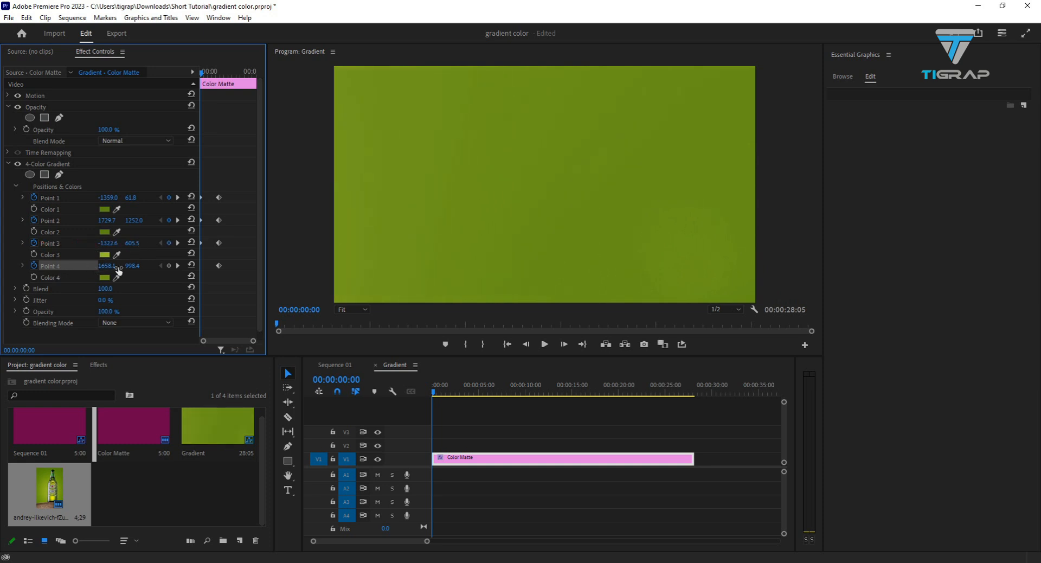
pyautogui.moveTo(125, 269); pyautogui.dragTo(680, 265)
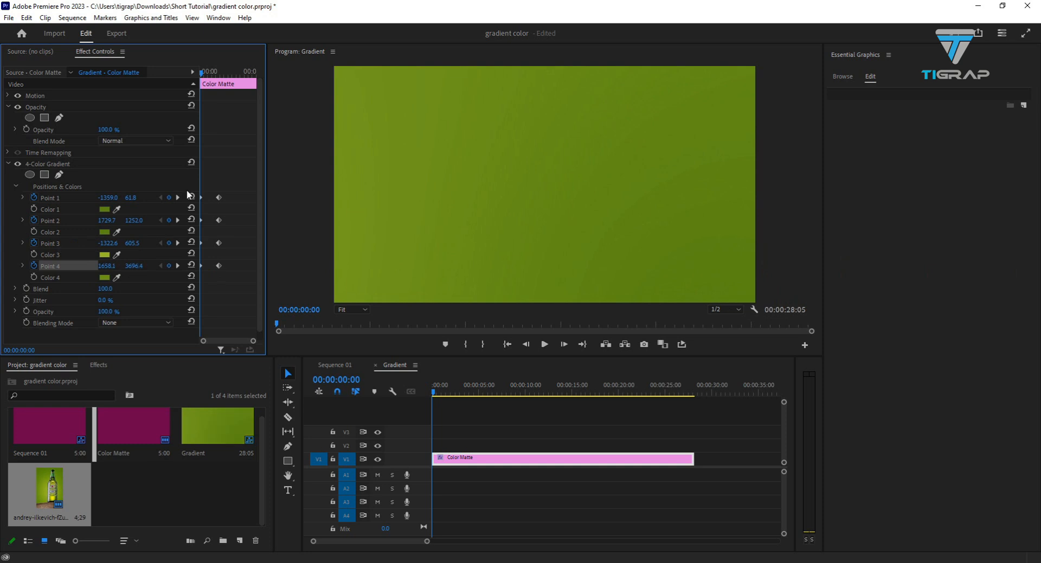
pyautogui.click(545, 343)
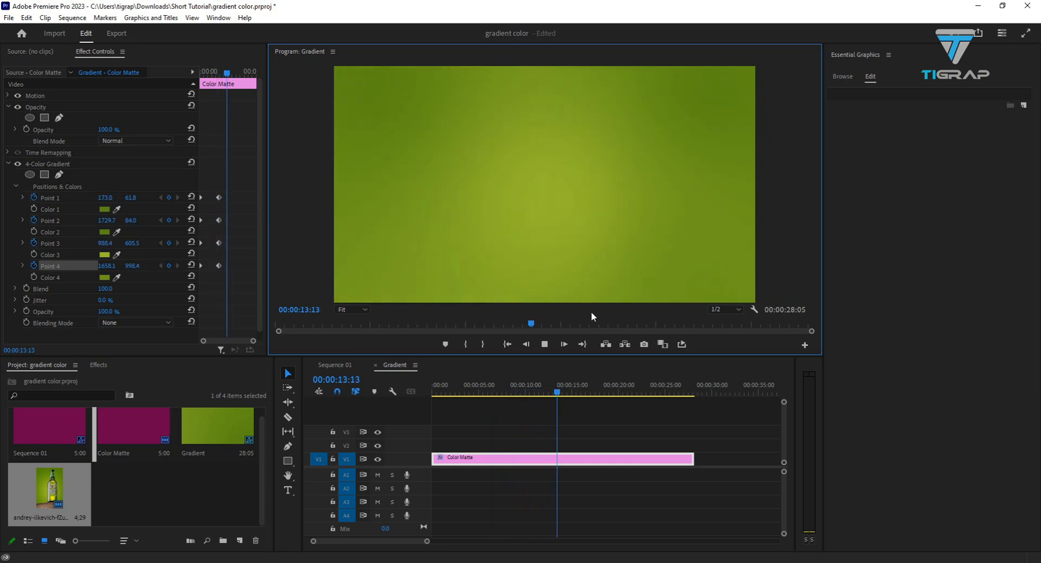
pyautogui.click(545, 343)
# - At 00:00:07:02, change Color 2 of the background's 4-Color Gradient to orange EE8810
pyautogui.moveTo(568, 395); pyautogui.dragTo(497, 394)
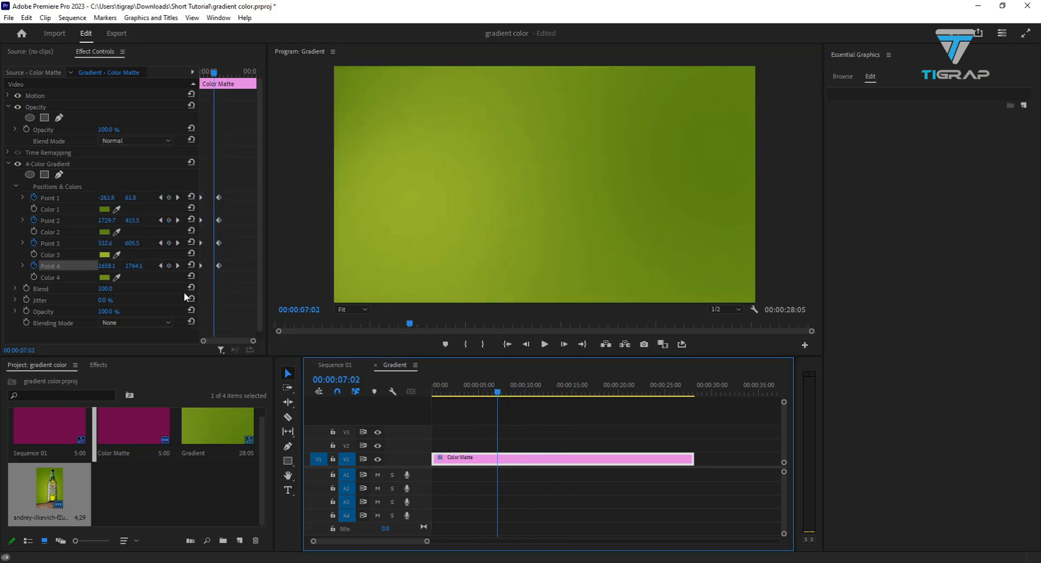
pyautogui.click(116, 231)
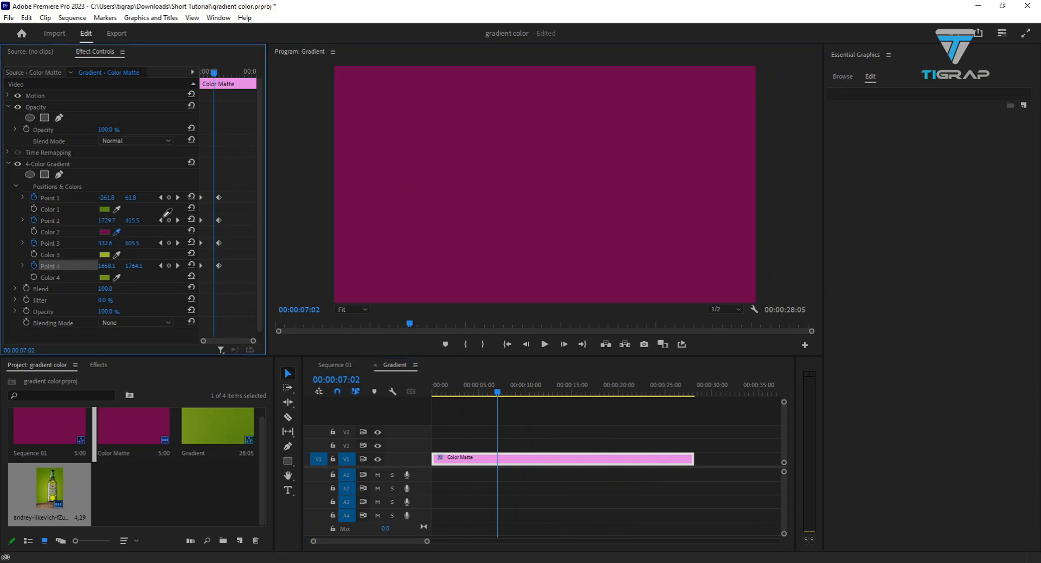
pyautogui.click(104, 233)
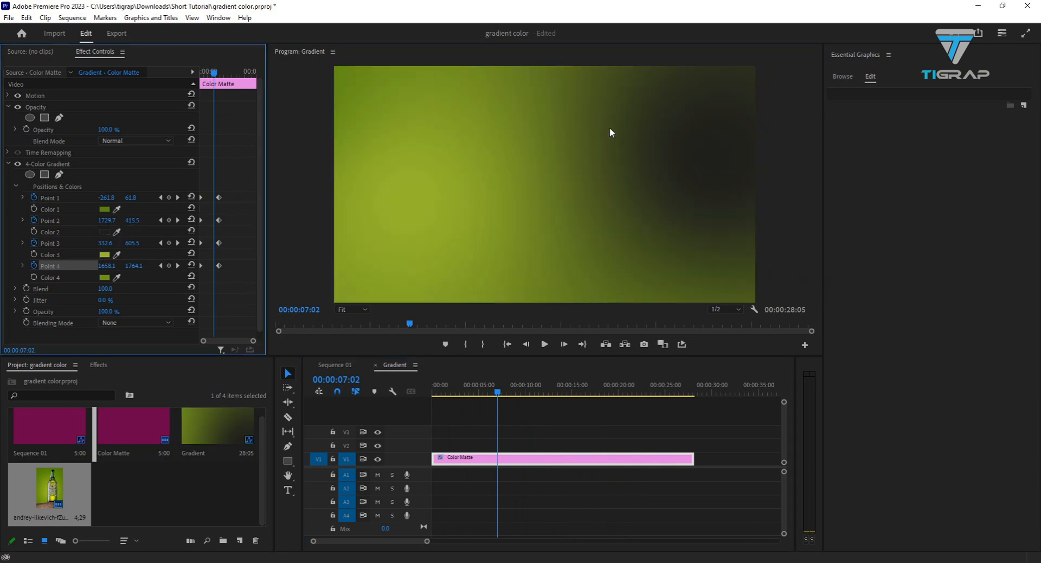
pyautogui.click(102, 232)
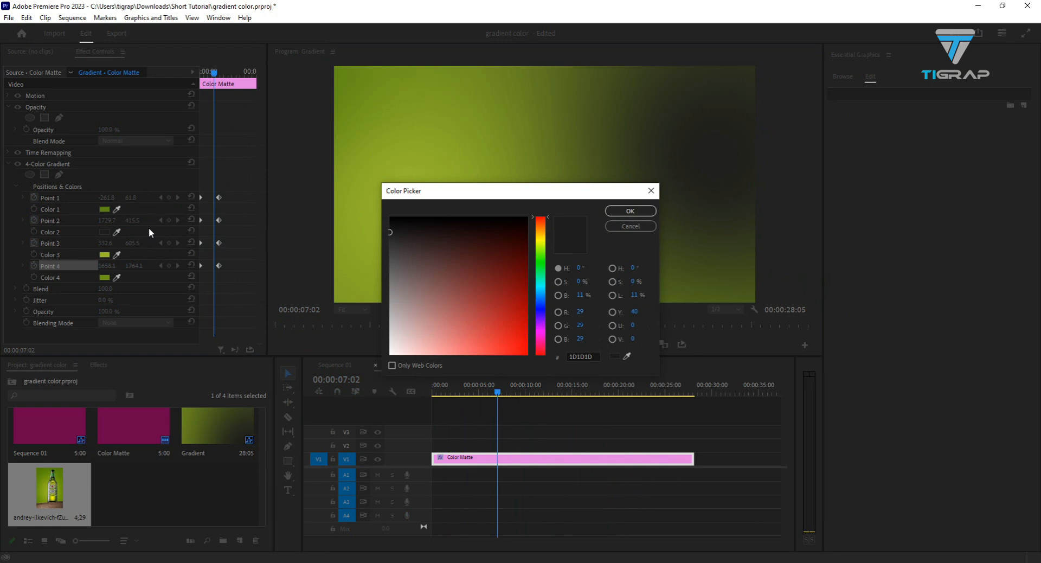
pyautogui.click(541, 238)
pyautogui.click(527, 256)
pyautogui.moveTo(541, 236); pyautogui.dragTo(541, 229)
pyautogui.moveTo(531, 330); pyautogui.dragTo(519, 345)
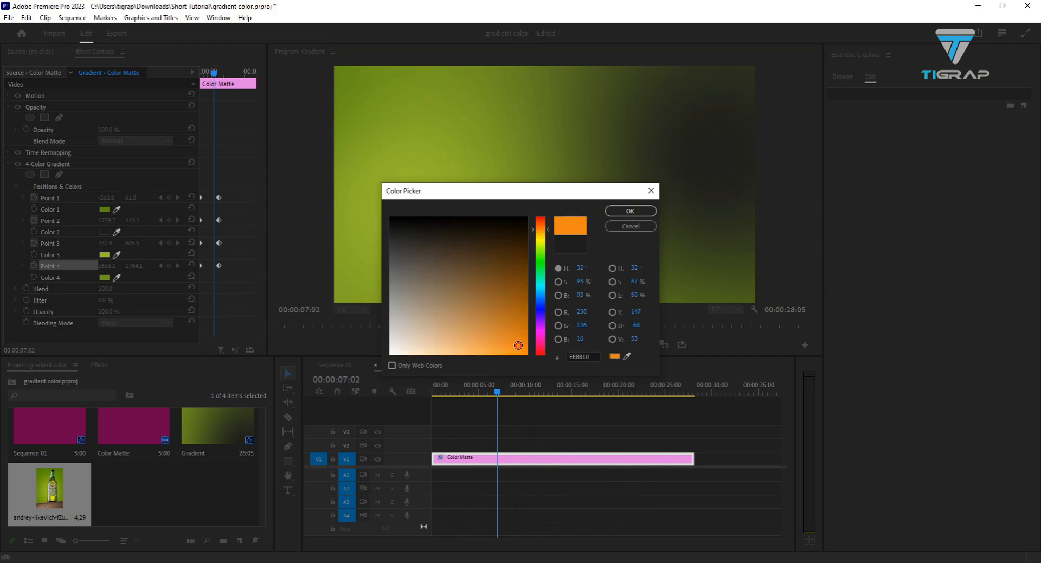
pyautogui.click(630, 211)
# - Play the sequence from the start to review the gradient animation with the orange color
pyautogui.moveTo(498, 389); pyautogui.dragTo(296, 389)
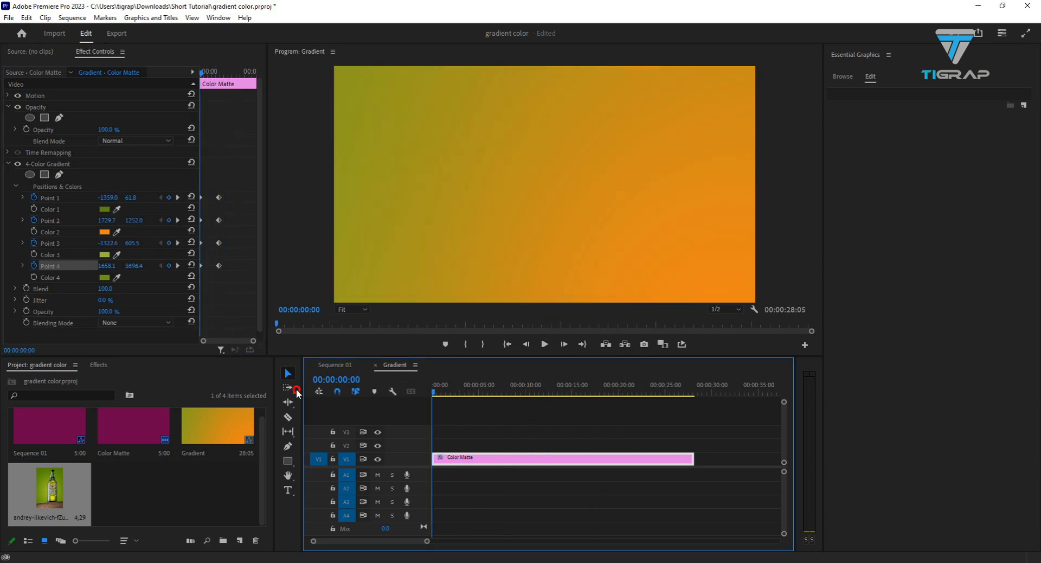
pyautogui.click(545, 344)
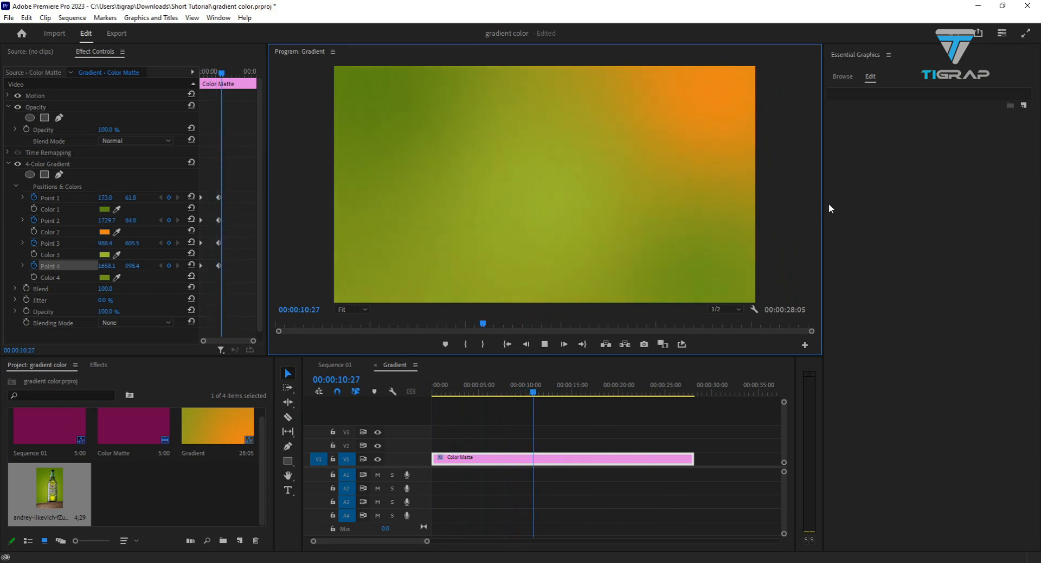
pyautogui.click(544, 344)
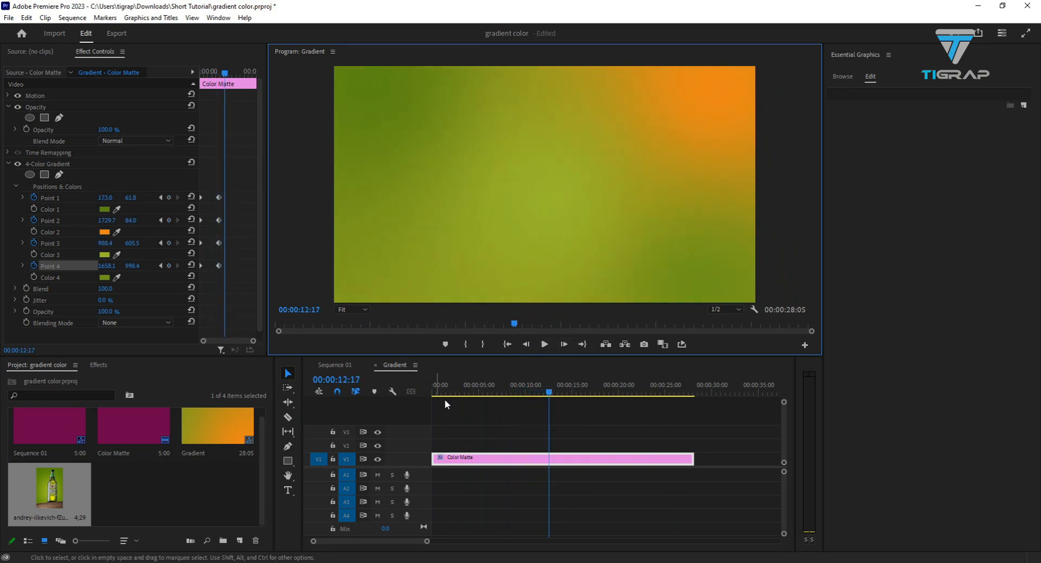
# - Add a text layer reading "dinajpur" near the middle of the frame at 00:00:12:17
pyautogui.click(140, 488)
pyautogui.click(290, 490)
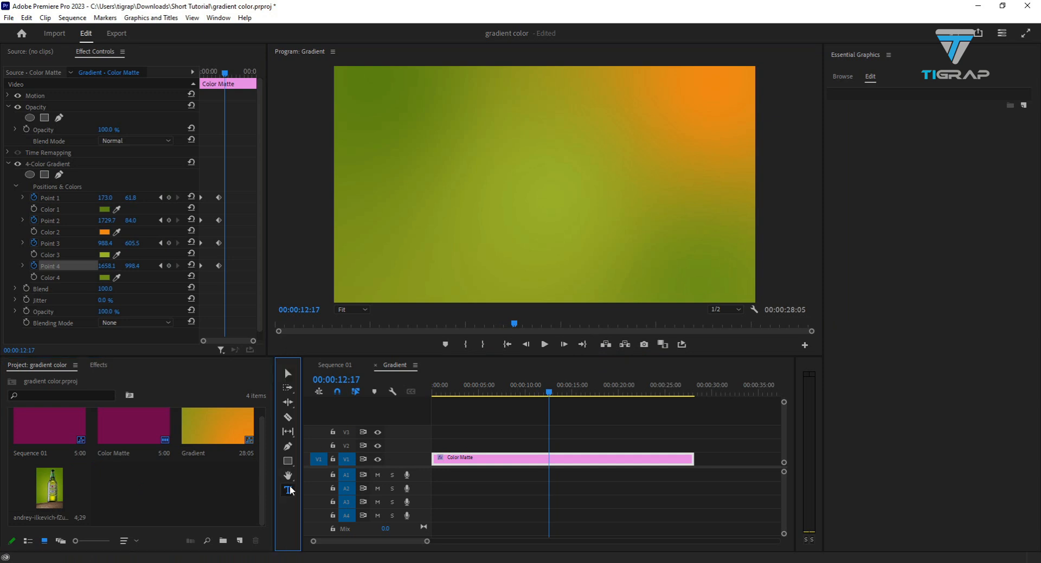
pyautogui.click(518, 171)
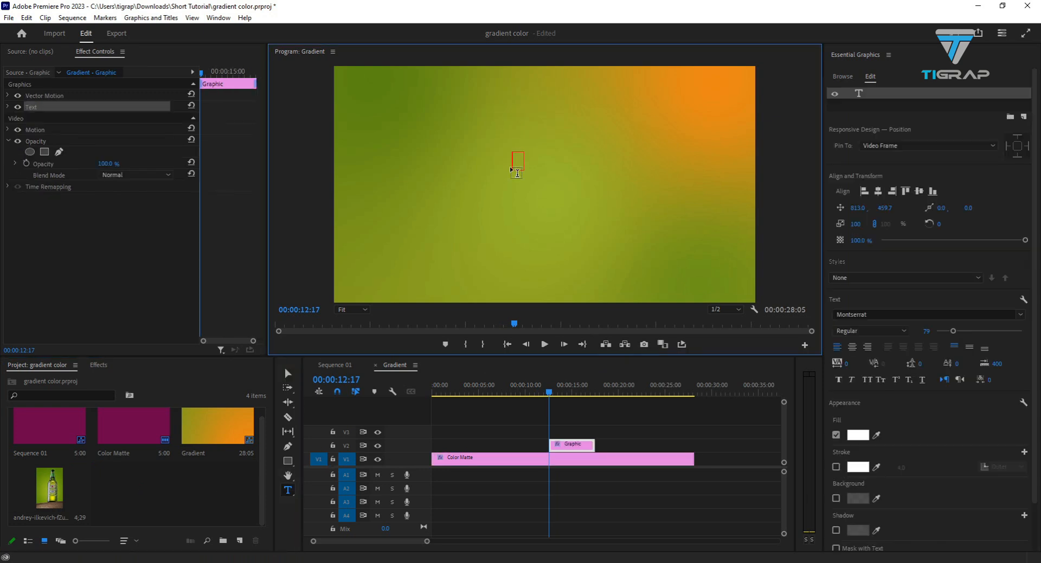
pyautogui.write('dinajpur')
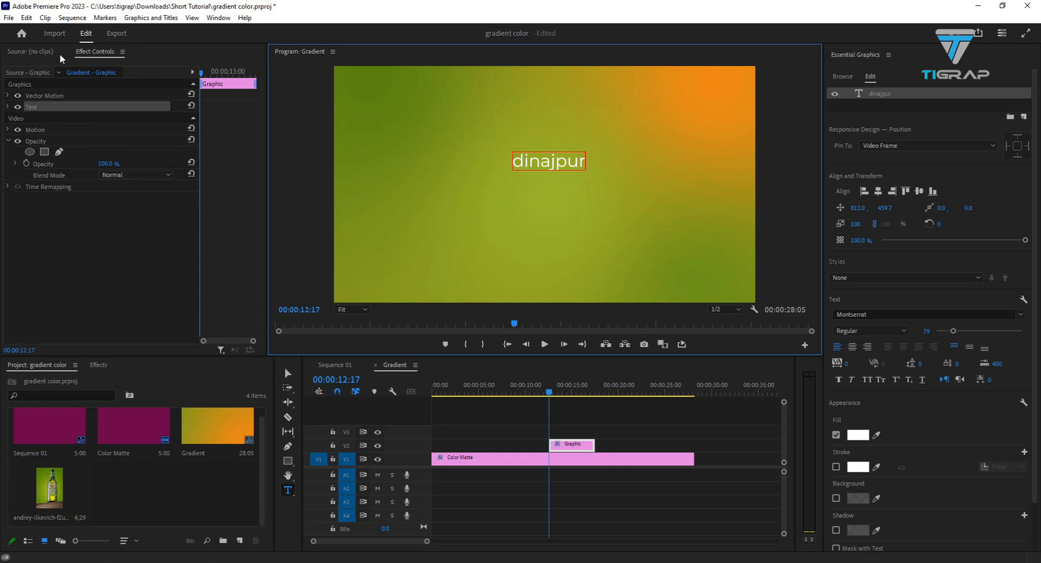
pyautogui.click(288, 374)
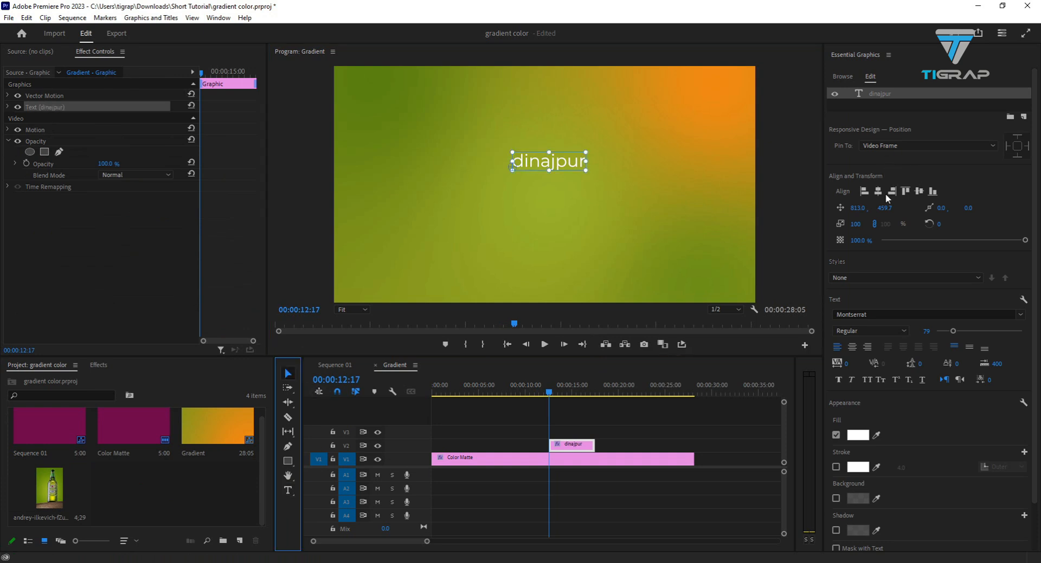
# - Set the text's font to Bebas Neue Bold, enlarge it to about 438% scale and move it toward the frame's center
pyautogui.click(879, 314)
pyautogui.write('be')
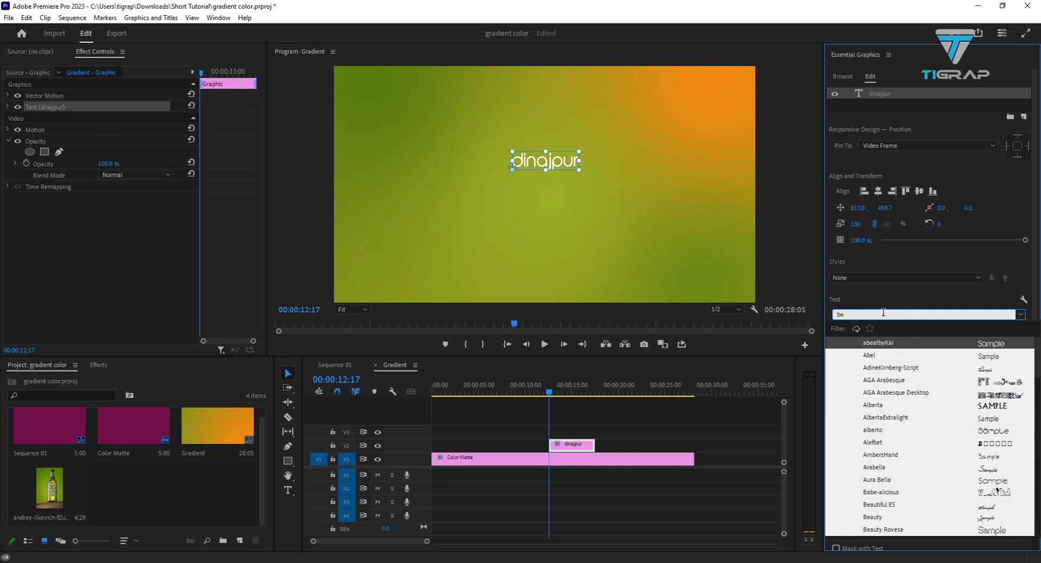
pyautogui.write('b')
pyautogui.click(883, 403)
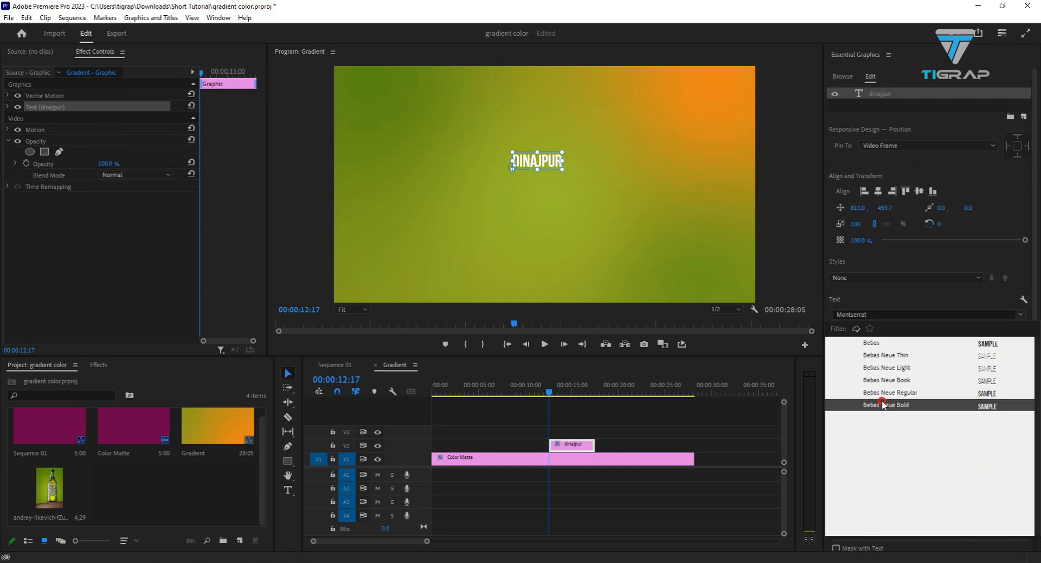
pyautogui.moveTo(564, 160); pyautogui.dragTo(731, 160)
pyautogui.moveTo(665, 147); pyautogui.dragTo(602, 187)
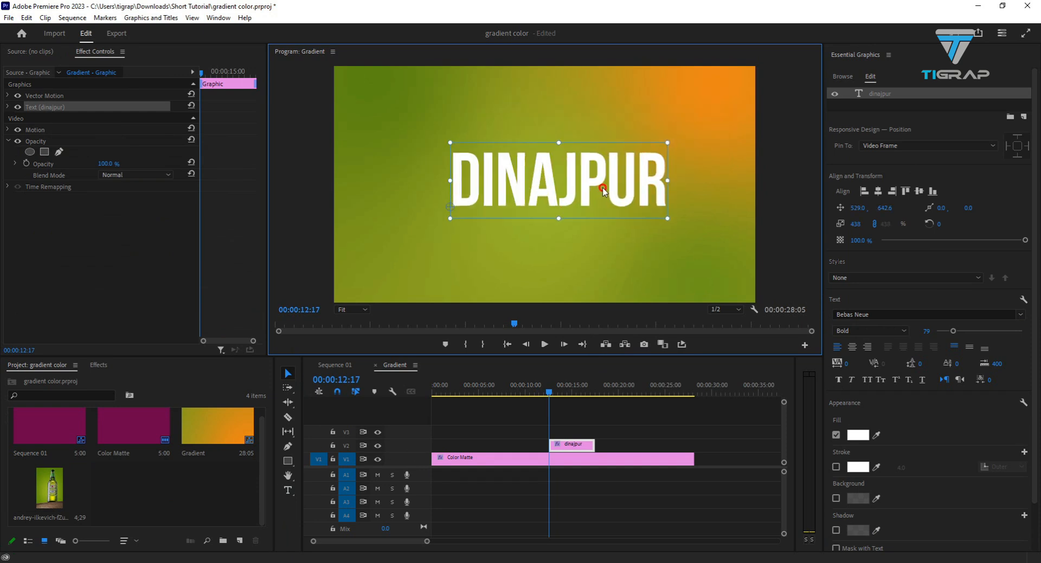
# - Apply the 4-Color Gradient effect to the dinajpur text clip and set its Color 1 to red
pyautogui.click(95, 366)
pyautogui.moveTo(57, 461); pyautogui.dragTo(581, 447)
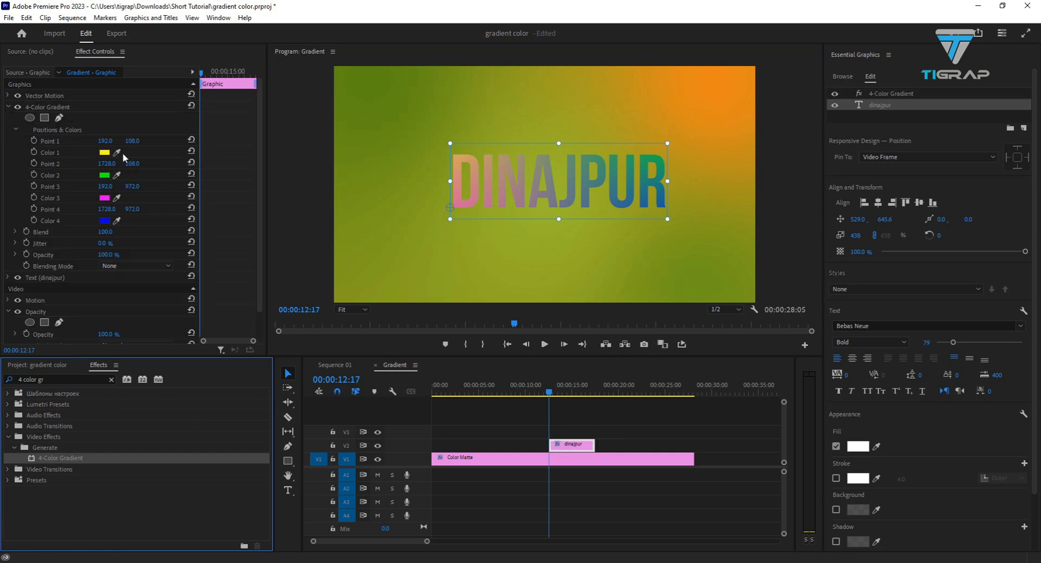
pyautogui.click(105, 152)
pyautogui.moveTo(544, 272); pyautogui.dragTo(541, 221)
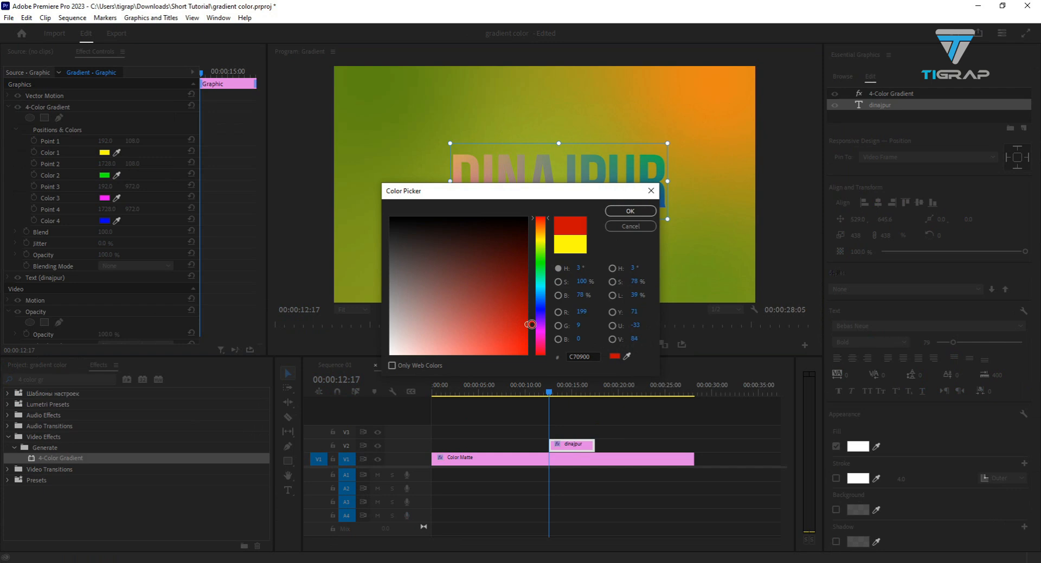
pyautogui.click(631, 211)
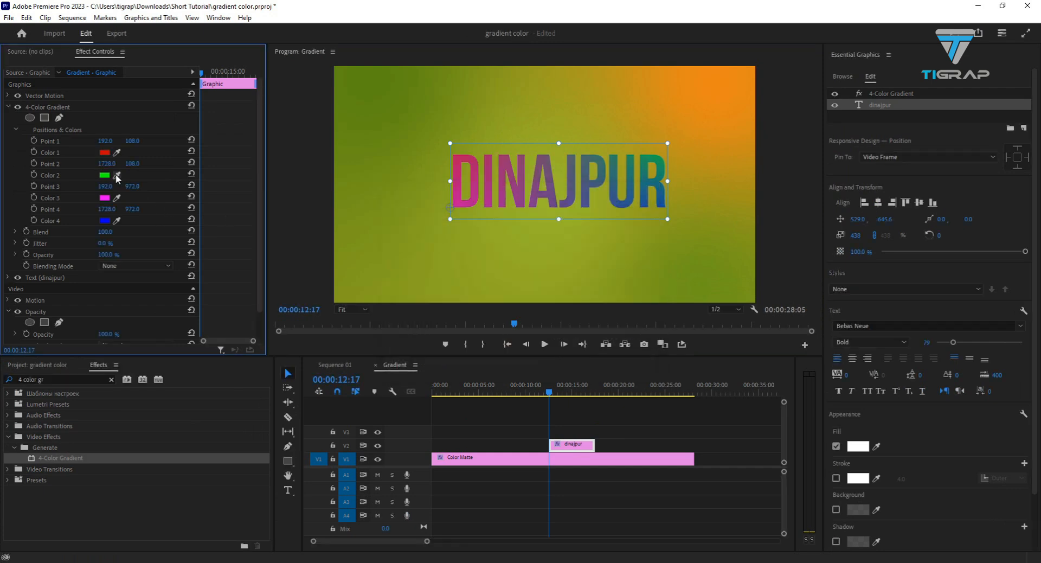
# - Set the text gradient's Color 2 to magenta, Color 3 to white and Color 4 to teal
pyautogui.click(105, 177)
pyautogui.moveTo(541, 261); pyautogui.dragTo(544, 335)
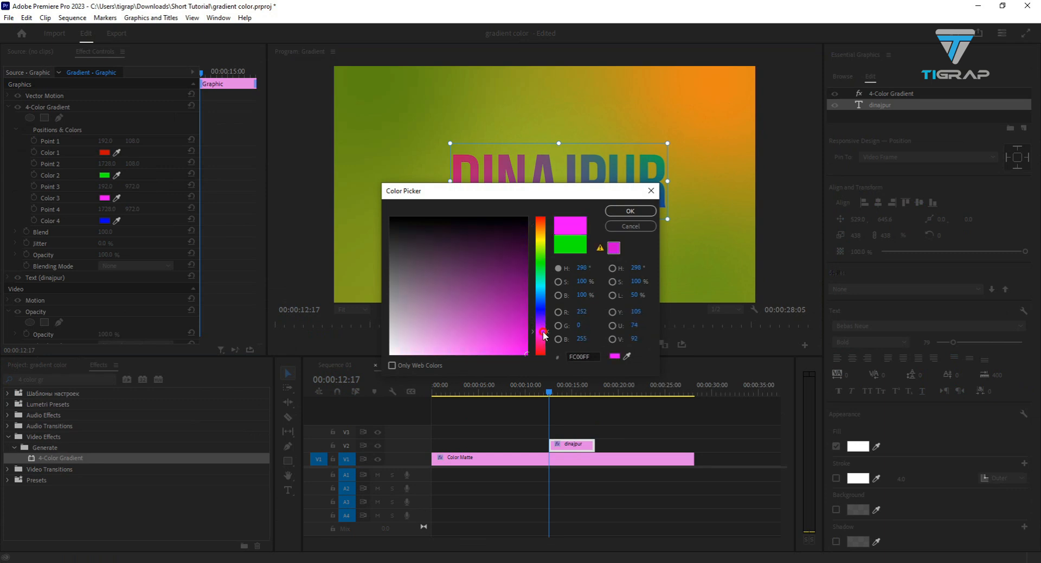
pyautogui.click(639, 211)
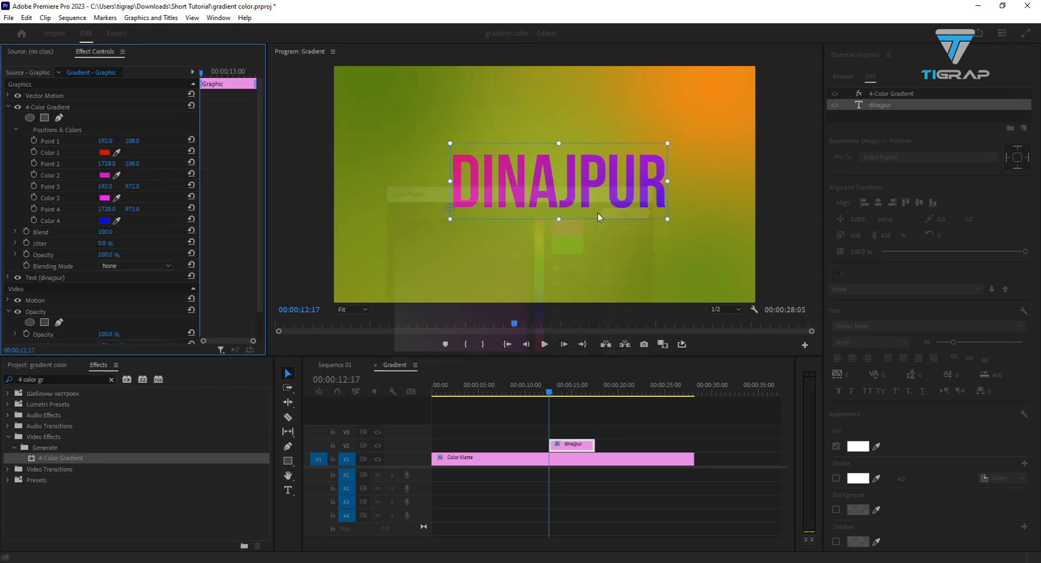
pyautogui.click(106, 198)
pyautogui.moveTo(437, 268); pyautogui.dragTo(379, 365)
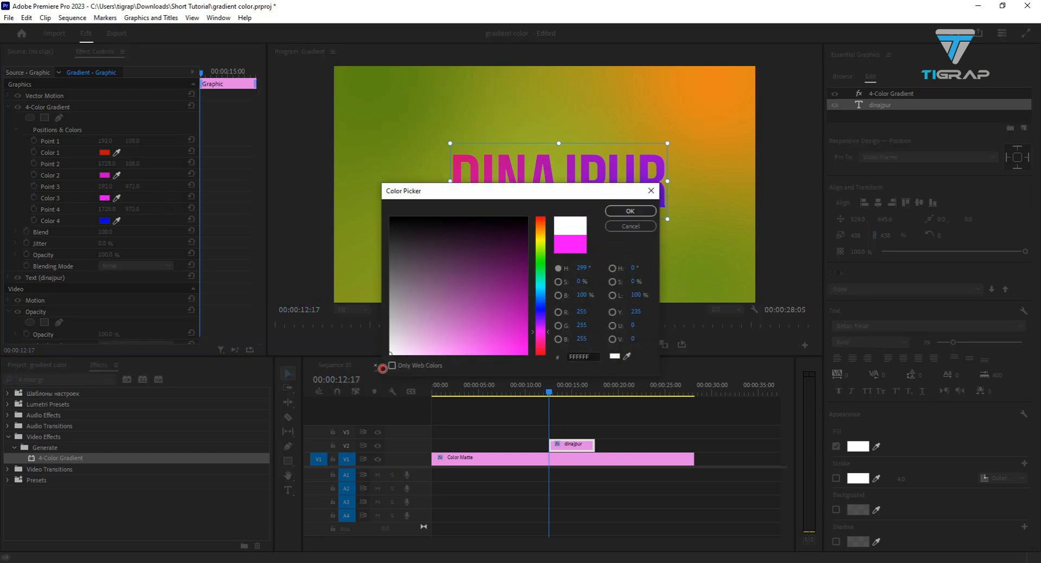
pyautogui.click(631, 211)
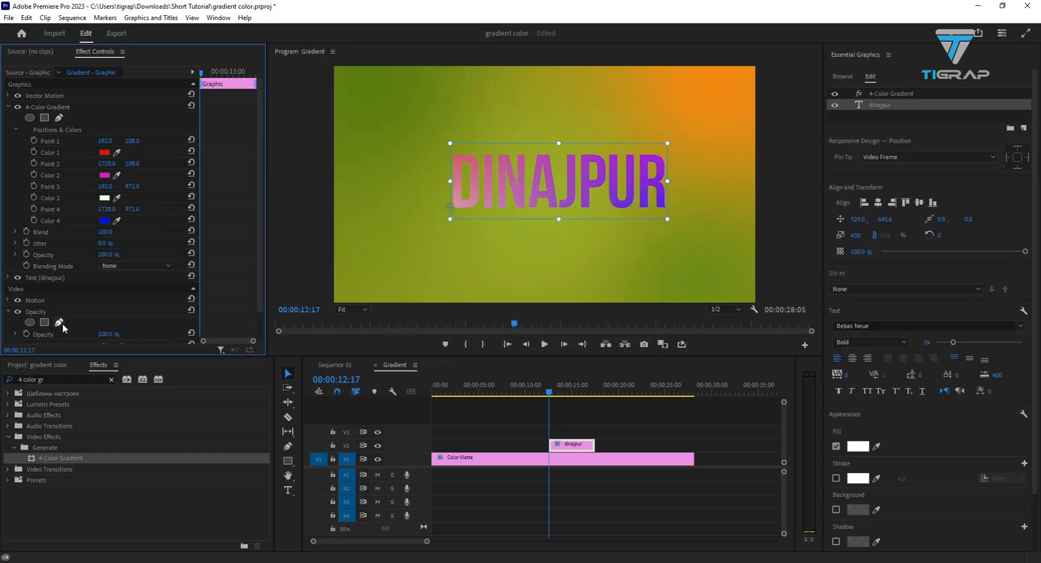
pyautogui.click(104, 221)
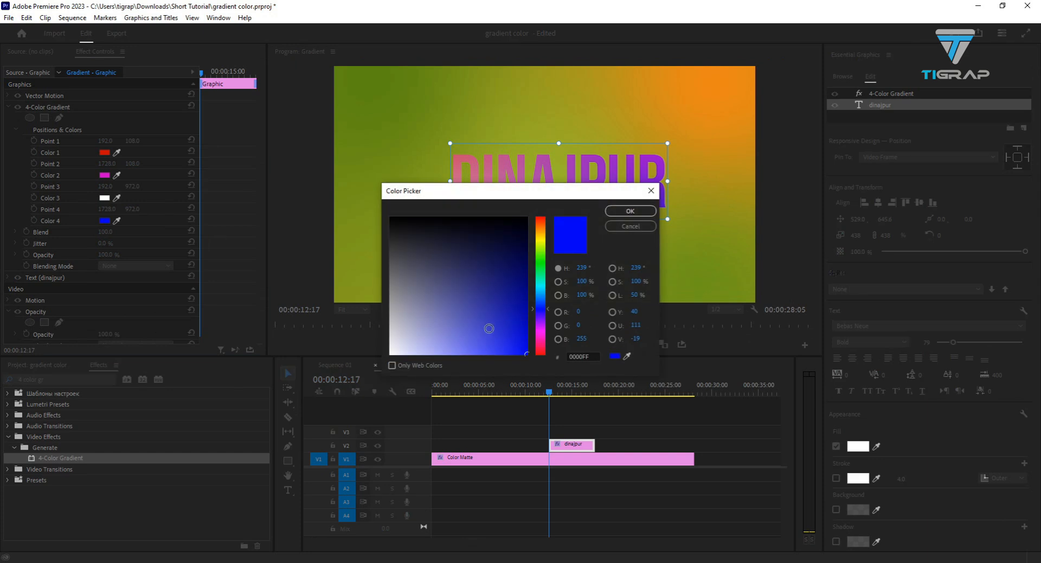
pyautogui.moveTo(540, 308); pyautogui.dragTo(543, 287)
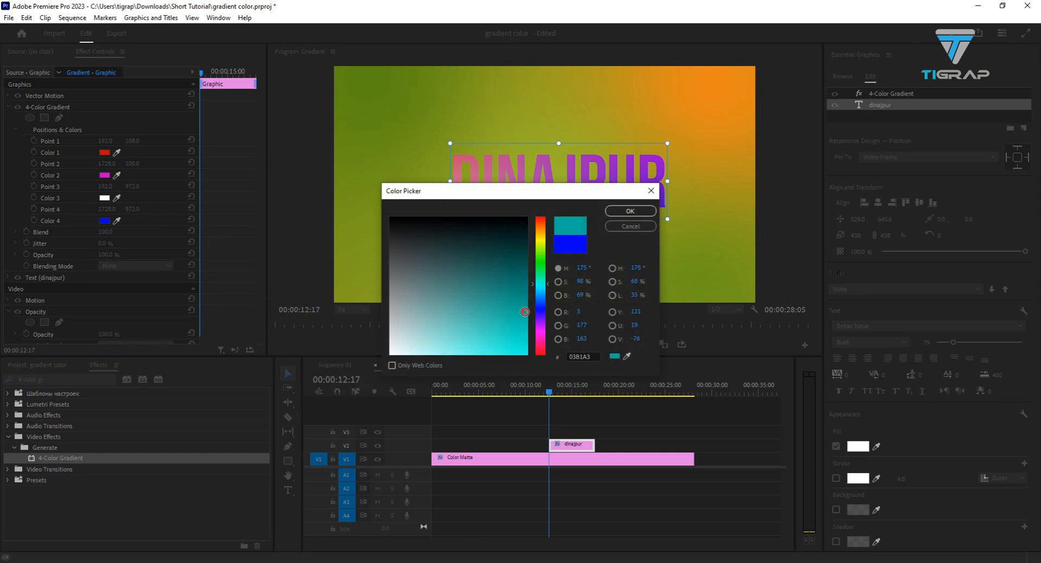
pyautogui.click(631, 211)
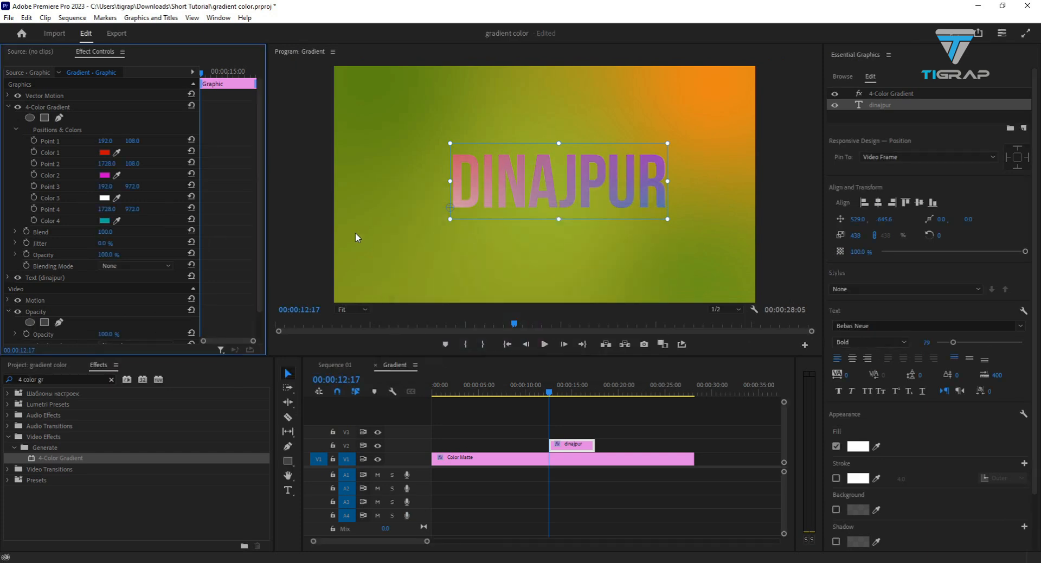
# - Center the dinajpur text in the frame at about 452, 653
pyautogui.moveTo(454, 209); pyautogui.dragTo(476, 198)
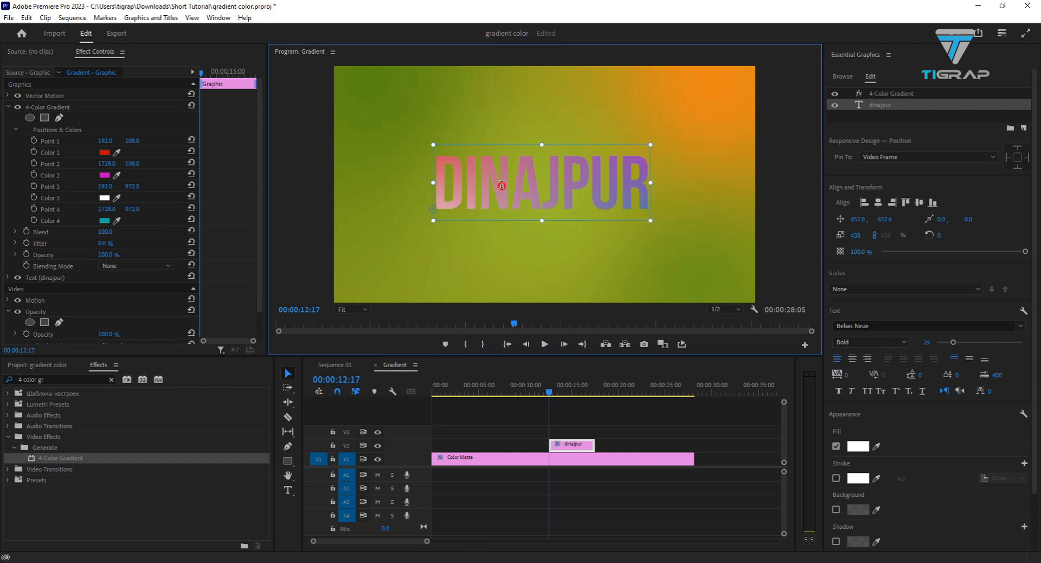
pyautogui.doubleClick(474, 184)
pyautogui.click(288, 373)
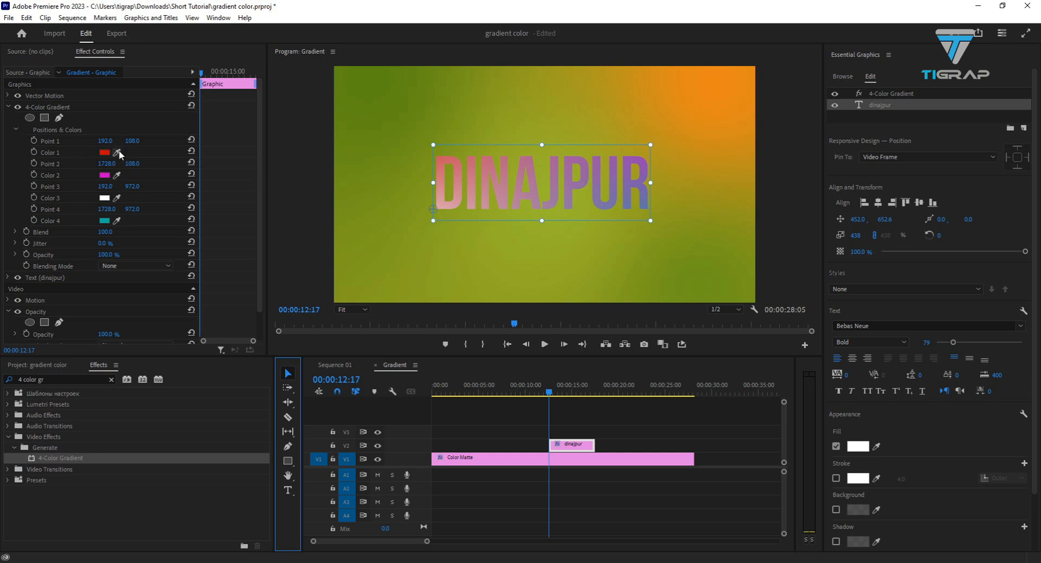
# - Move the text gradient's Point 1 to 335, 213 and Point 2 to 2007, 108
pyautogui.moveTo(129, 146); pyautogui.dragTo(189, 142)
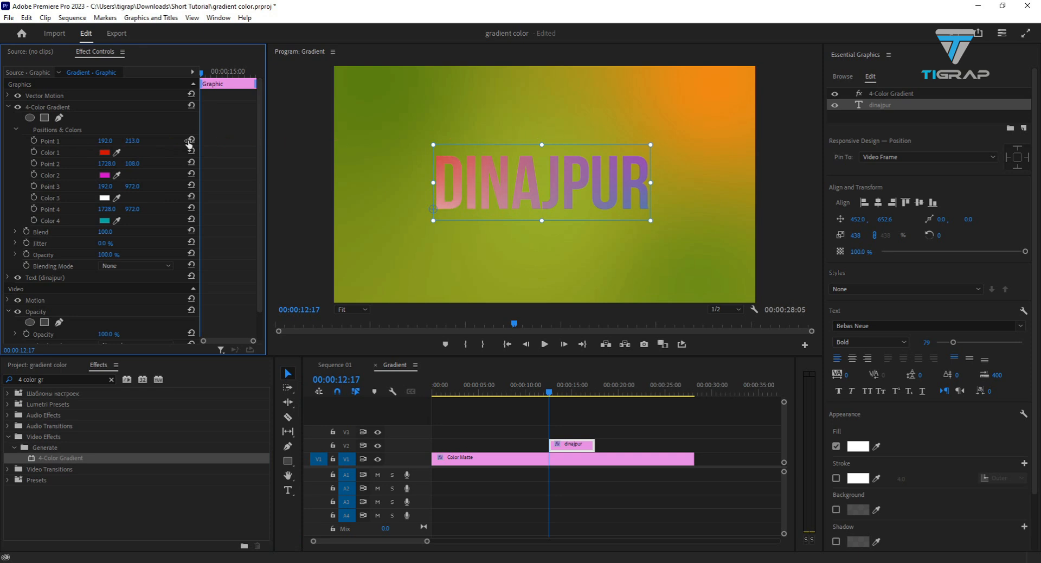
pyautogui.moveTo(107, 145); pyautogui.dragTo(165, 150)
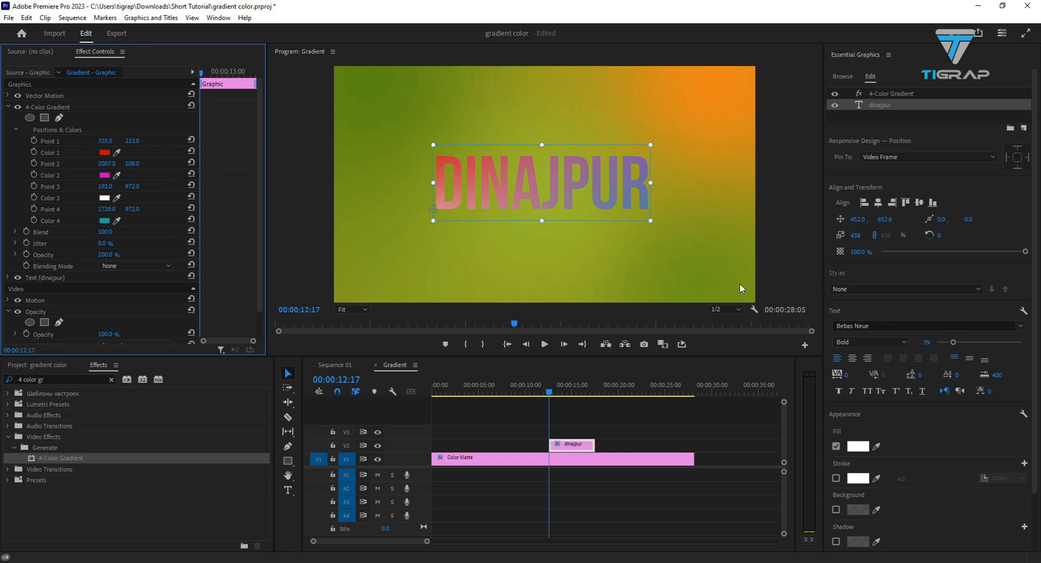
pyautogui.click(576, 179)
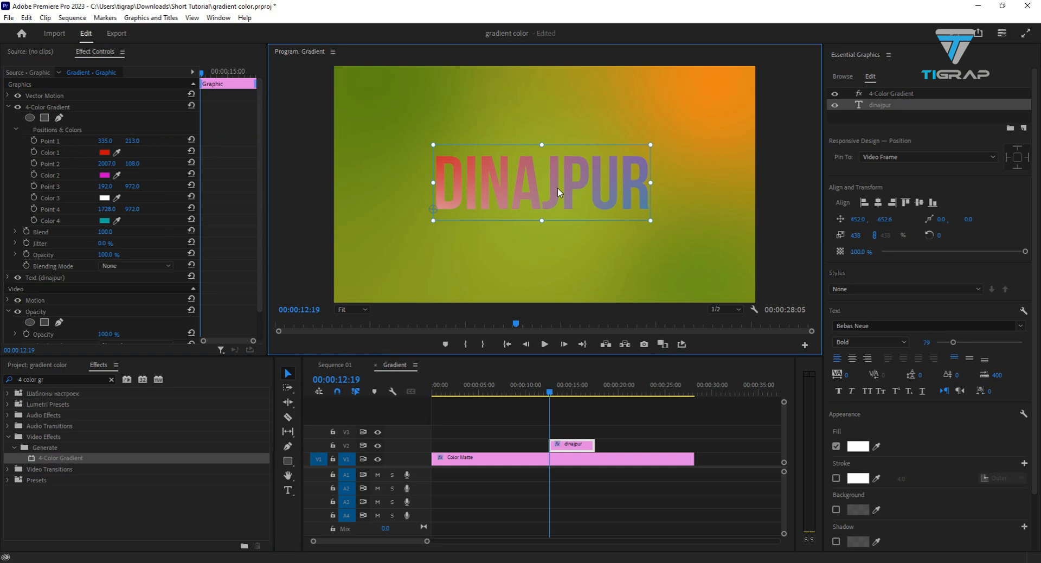
# - Delete the dinajpur text clip from the timeline and return to the project's media items
pyautogui.click(580, 445)
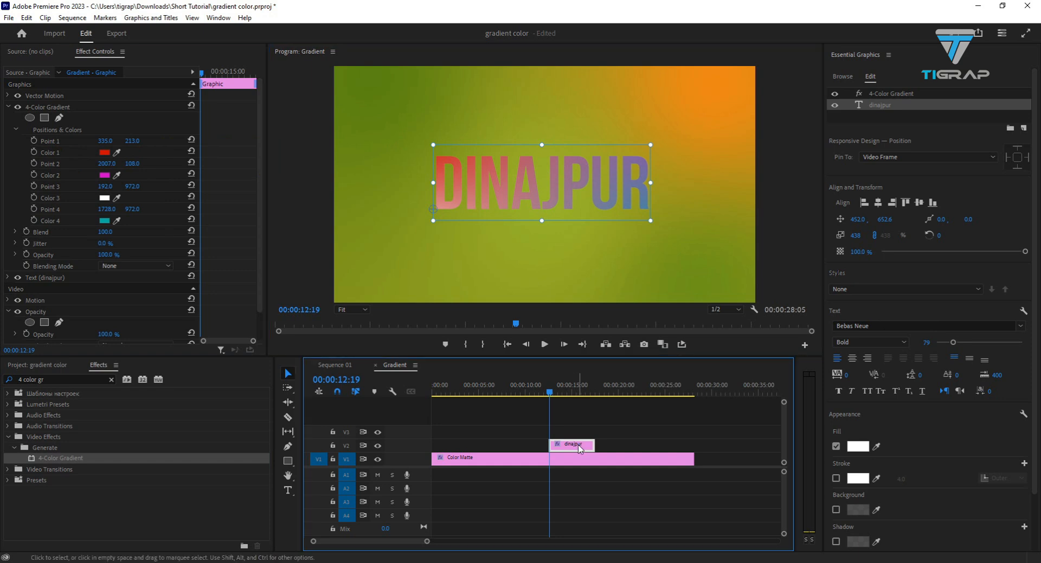
pyautogui.press('Delete')
pyautogui.click(46, 364)
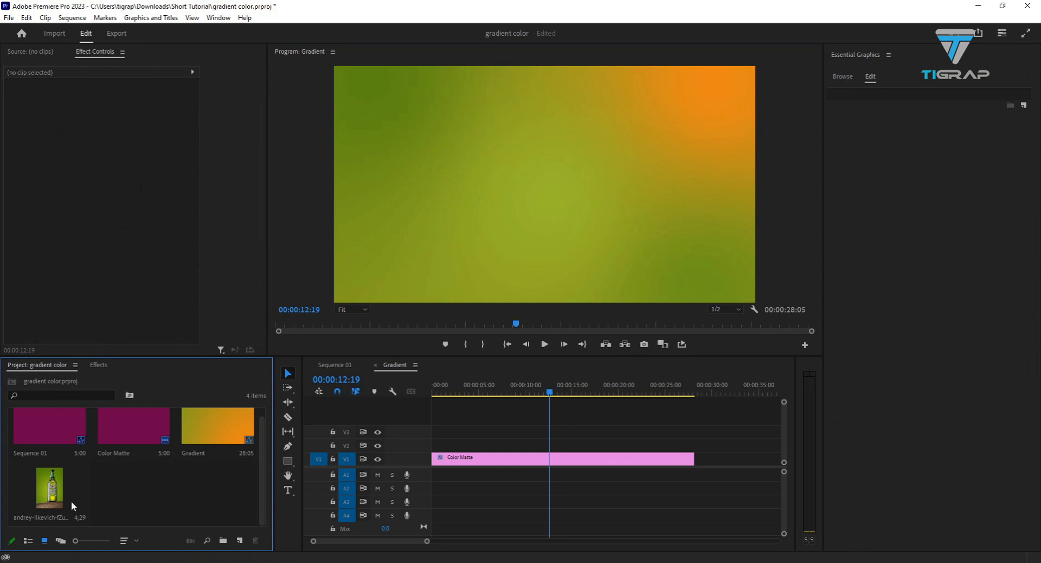
# - Import the background-removed bottle PNG from the Downloads folder into the project
pyautogui.click(49, 495)
pyautogui.doubleClick(102, 483)
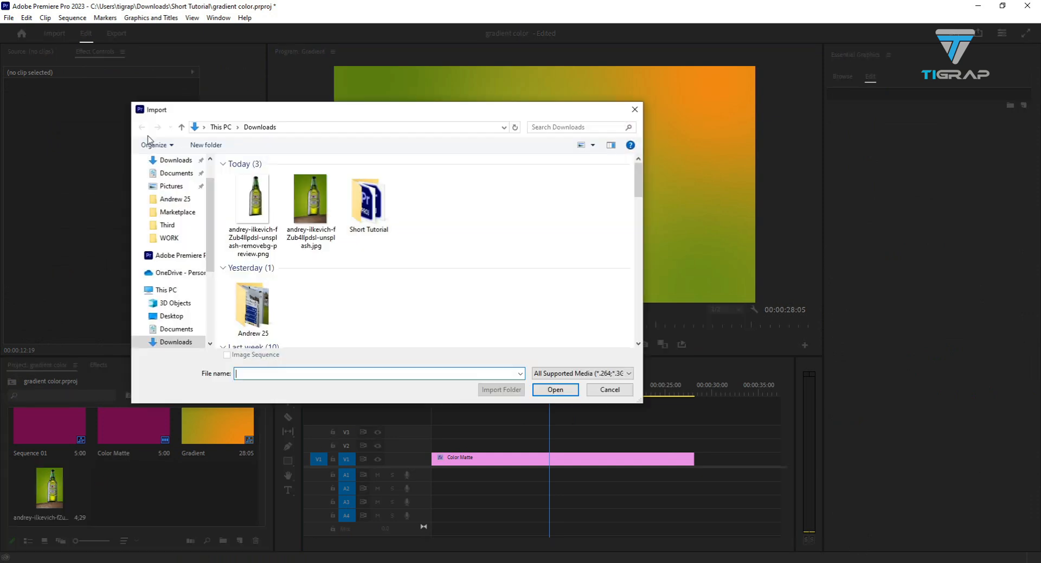
pyautogui.click(252, 206)
pyautogui.click(555, 389)
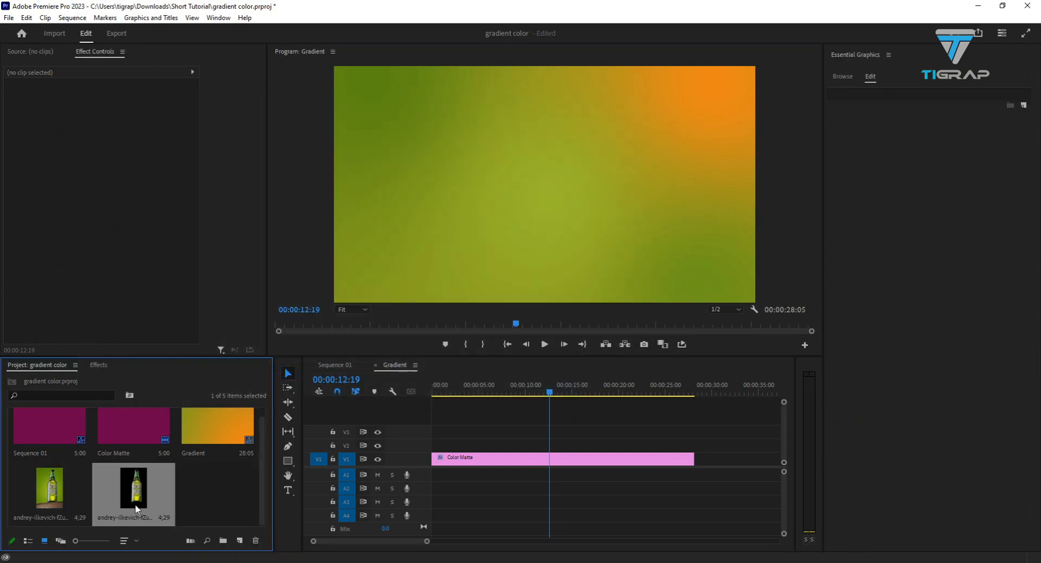
# - Place the transparent bottle image on track V2 above the Color Matte and extend the clip's start to about 00:00:03:20
pyautogui.moveTo(645, 394); pyautogui.dragTo(549, 437)
pyautogui.click(545, 446)
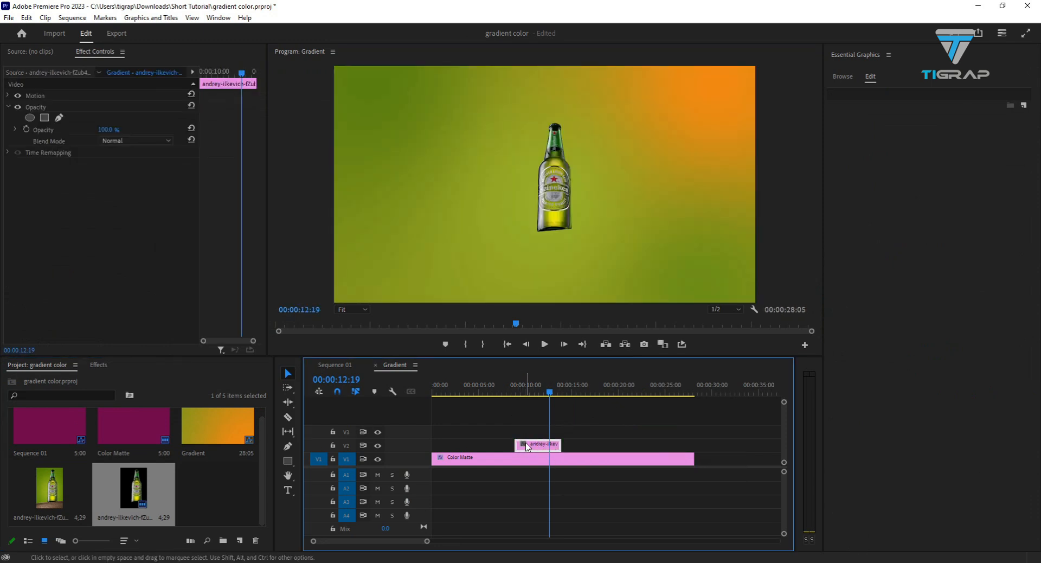
pyautogui.moveTo(518, 444); pyautogui.dragTo(474, 453)
pyautogui.moveTo(551, 392); pyautogui.dragTo(483, 415)
# - Enlarge the bottle in the frame to a scale of about 149.7 and position it at about 898, 587
pyautogui.click(559, 175)
pyautogui.moveTo(589, 185); pyautogui.dragTo(551, 211)
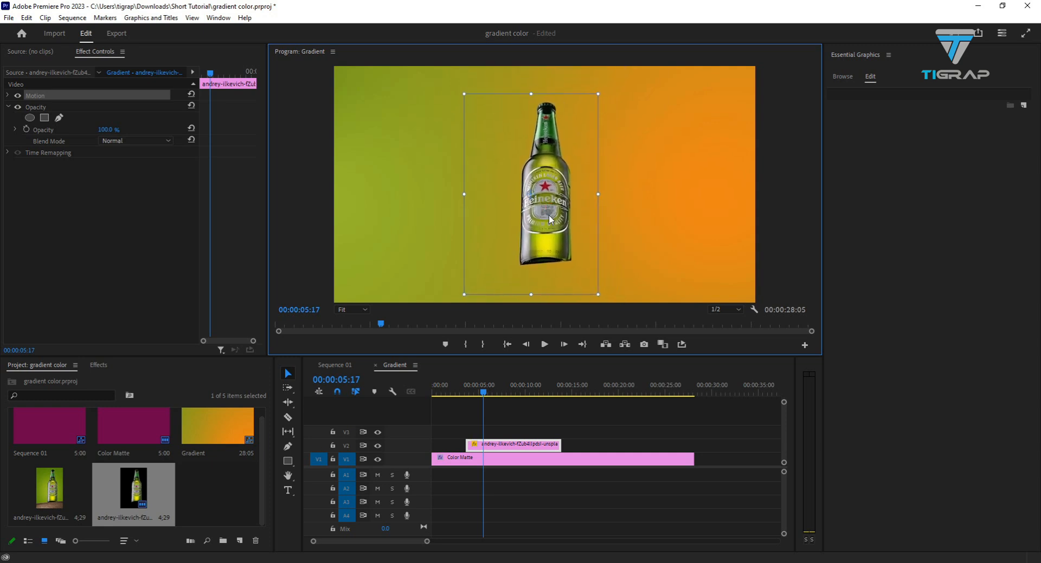
pyautogui.click(492, 451)
# - Switch to WhatsApp in the browser and play the video forwarded to the video editing group chat
pyautogui.click(442, 562)
pyautogui.click(375, 539)
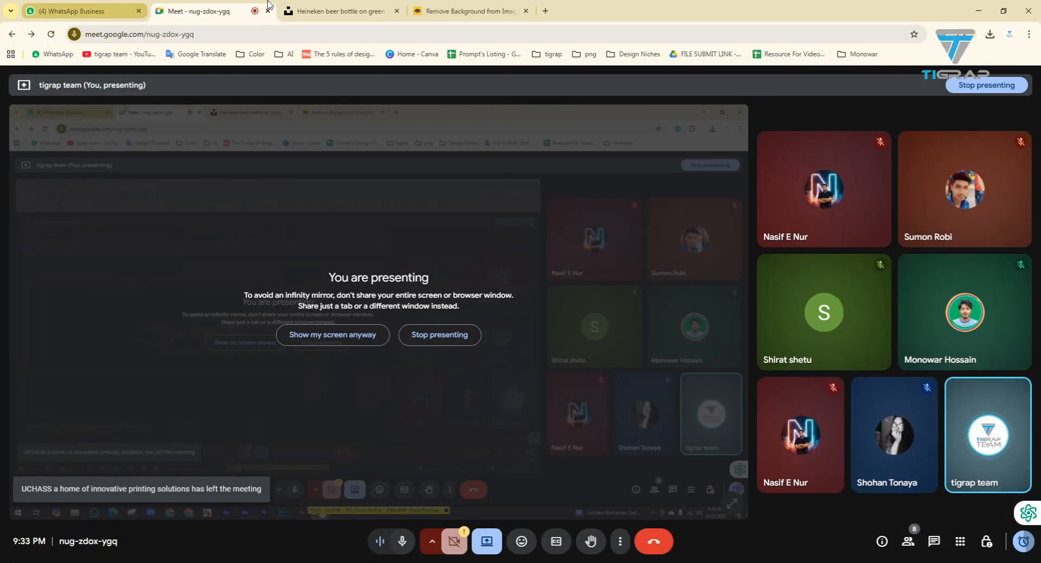
pyautogui.click(82, 11)
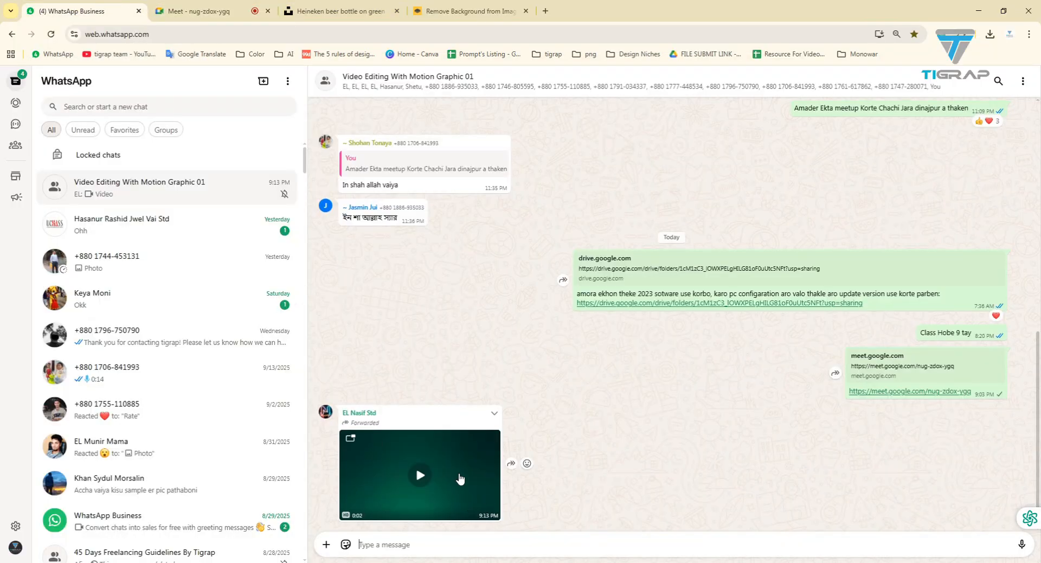
pyautogui.click(431, 477)
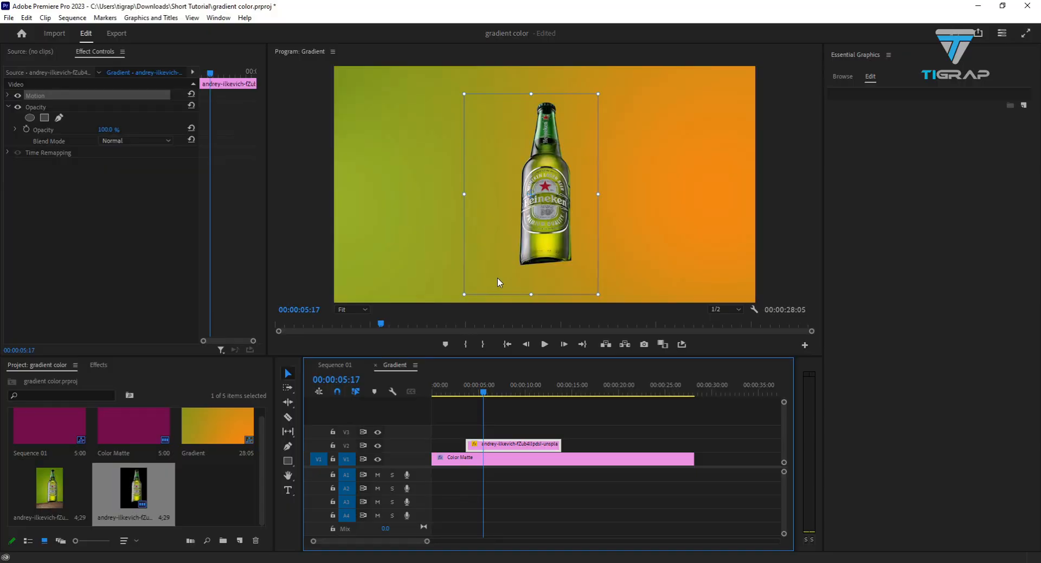
pyautogui.click(215, 18)
pyautogui.moveTo(246, 48)
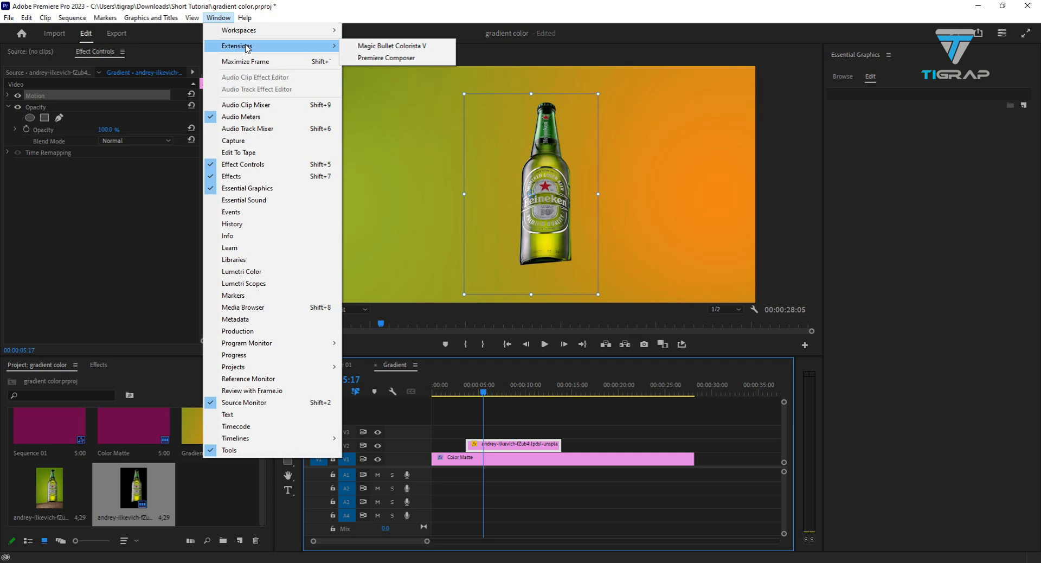
pyautogui.click(381, 5)
# - Set the bottle's scale to 165.7 with the playhead at 00:00:06:27
pyautogui.click(546, 204)
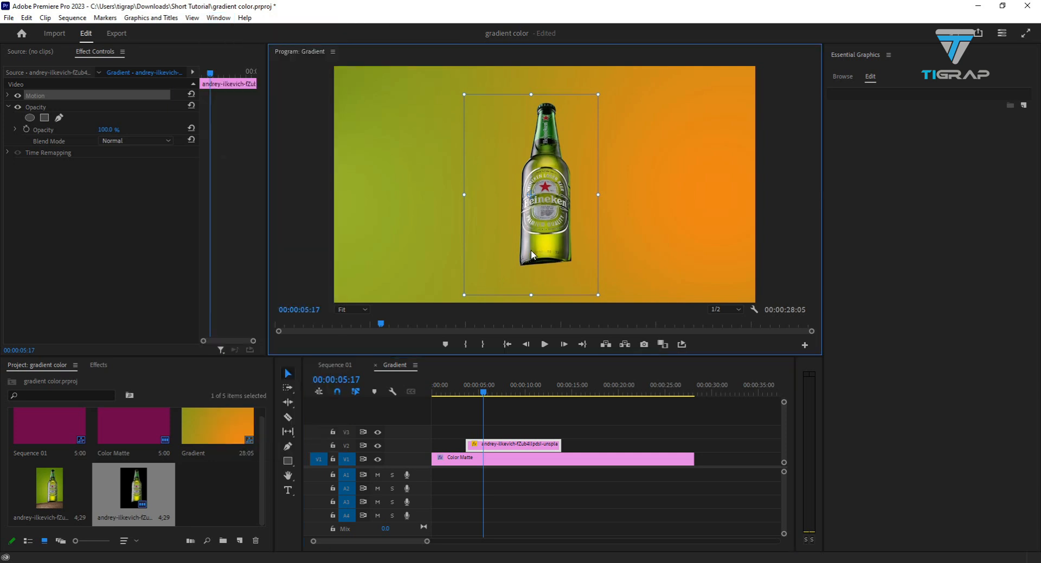
pyautogui.moveTo(485, 395)
pyautogui.mouseDown()
pyautogui.moveTo(521, 394)
pyautogui.moveTo(456, 398)
pyautogui.moveTo(495, 398)
pyautogui.mouseUp()
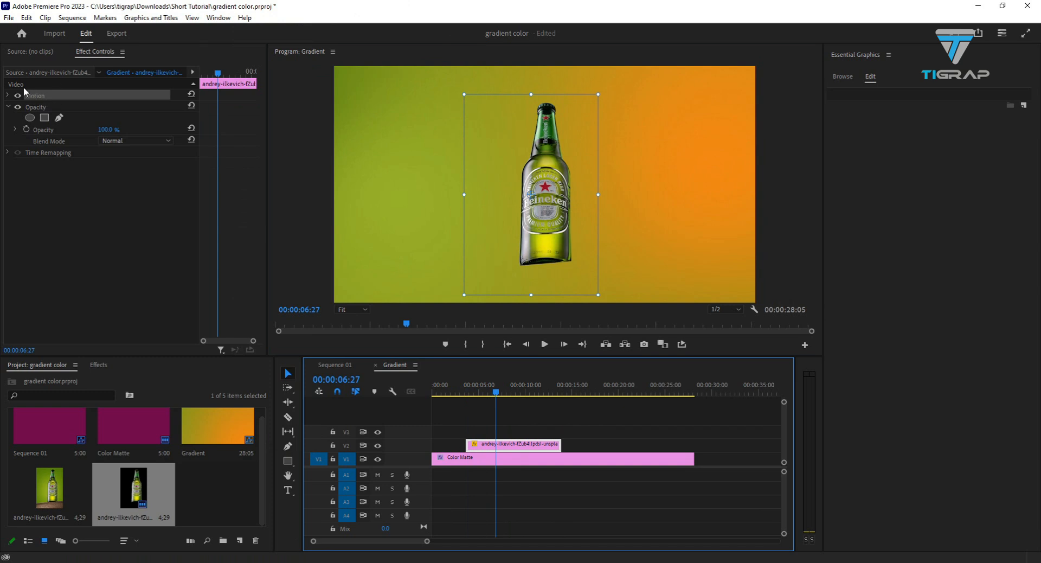
pyautogui.click(9, 96)
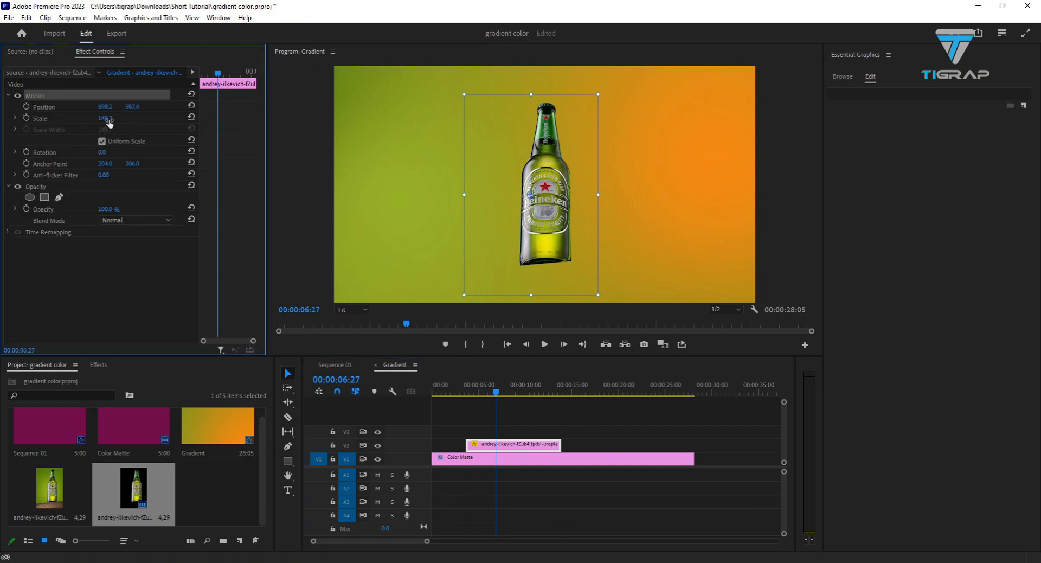
pyautogui.moveTo(108, 123)
pyautogui.mouseDown()
pyautogui.moveTo(46, 120)
pyautogui.moveTo(32, 129)
pyautogui.moveTo(108, 129)
pyautogui.moveTo(30, 136)
pyautogui.moveTo(115, 137)
pyautogui.mouseUp()
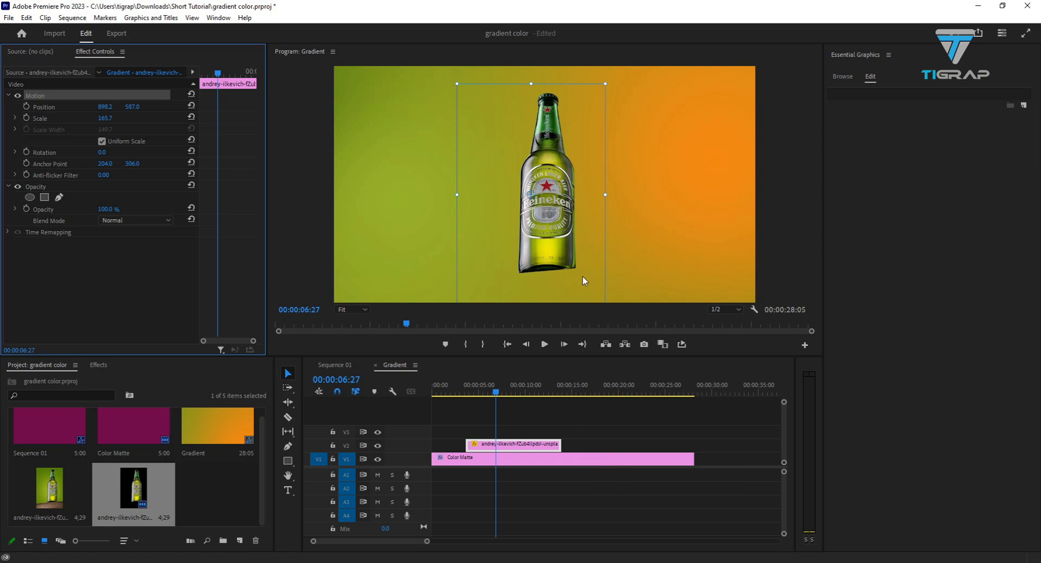
# - Move the bottle's anchor point to its base at about 245, 514 and try scaling it from there
pyautogui.moveTo(531, 197); pyautogui.dragTo(546, 271)
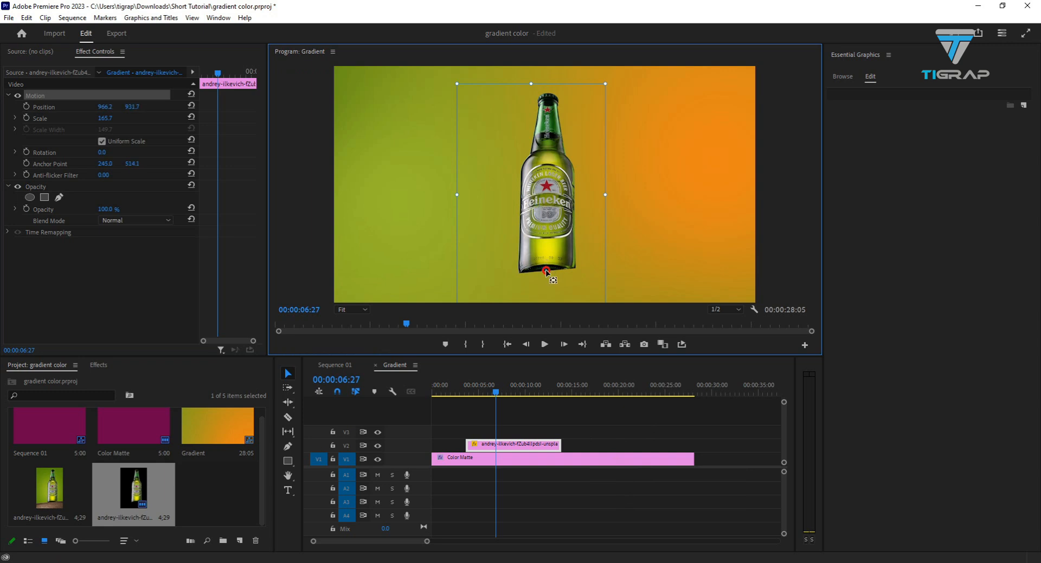
pyautogui.moveTo(100, 121)
pyautogui.mouseDown()
pyautogui.moveTo(24, 138)
pyautogui.moveTo(106, 134)
pyautogui.mouseUp()
pyautogui.click(535, 459)
pyautogui.click(515, 445)
pyautogui.click(551, 163)
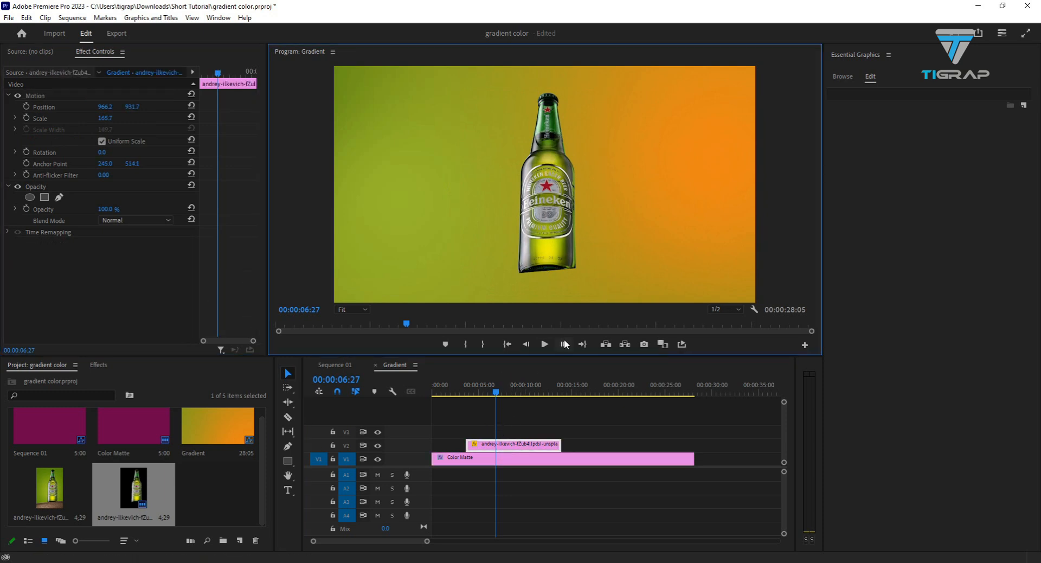
# - Duplicate the bottle clip onto tracks V3 and V4, aligned with the original on V2
pyautogui.click(536, 444)
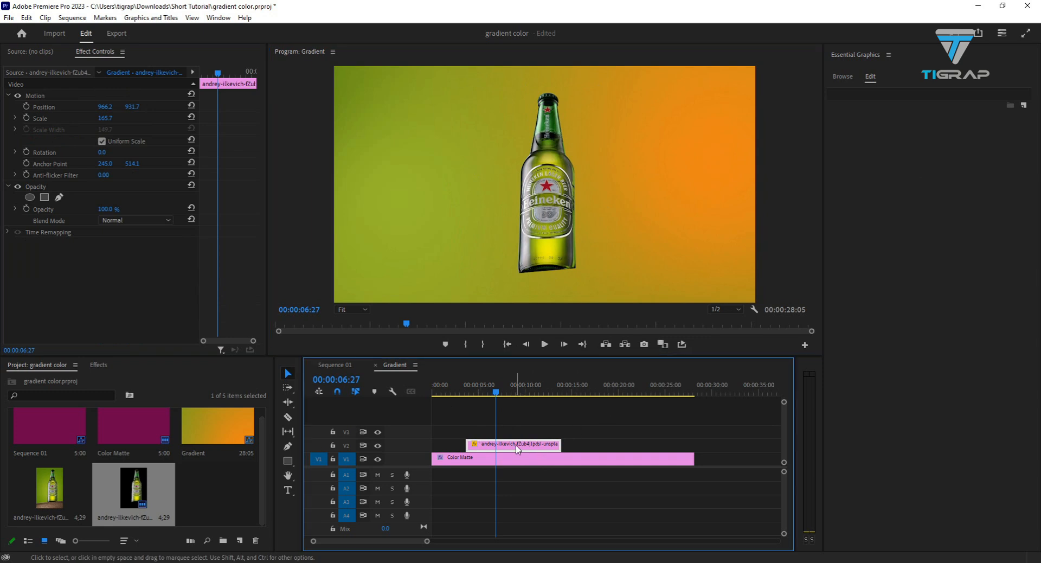
pyautogui.moveTo(522, 445); pyautogui.dragTo(518, 428)
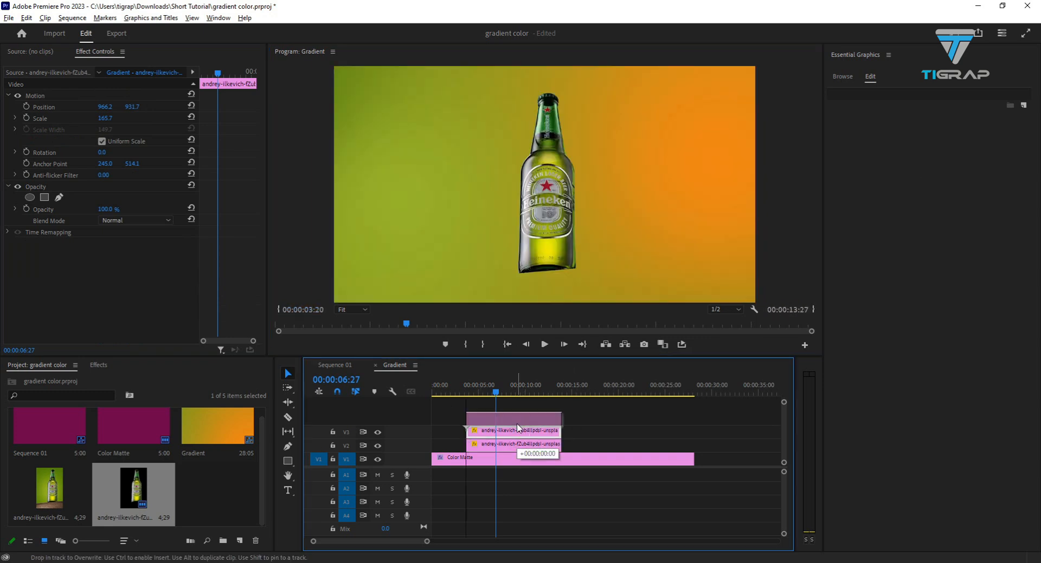
pyautogui.click(491, 411)
pyautogui.click(490, 417)
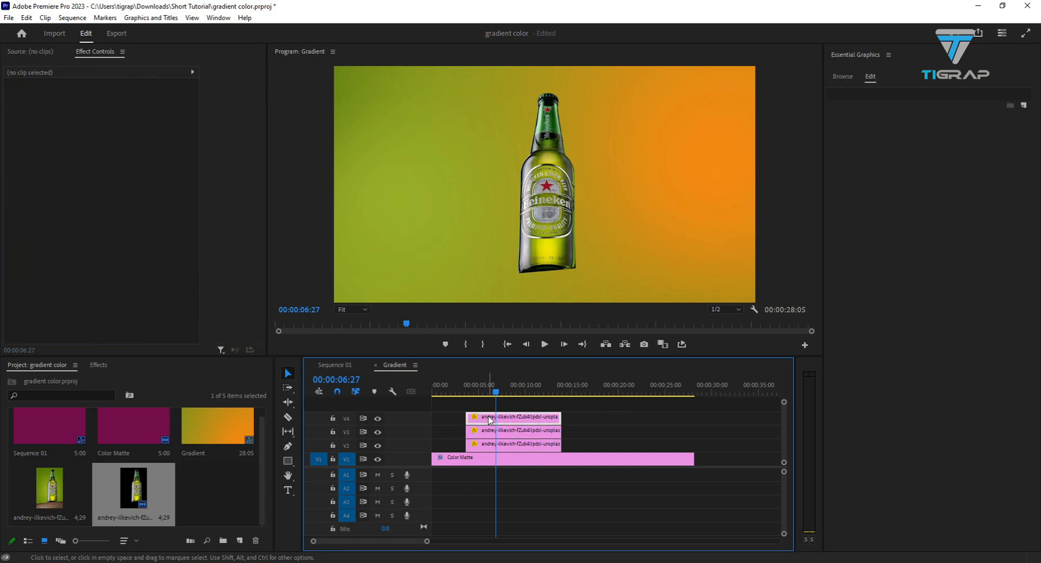
# - Rename the bottle clip on track V4 as center
pyautogui.doubleClick(502, 419)
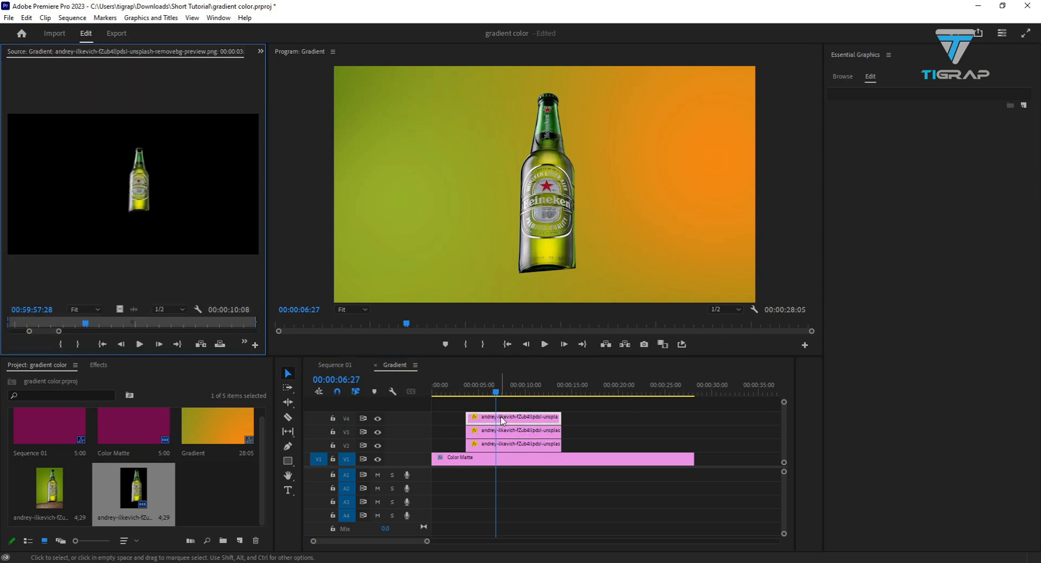
pyautogui.rightClick(489, 418)
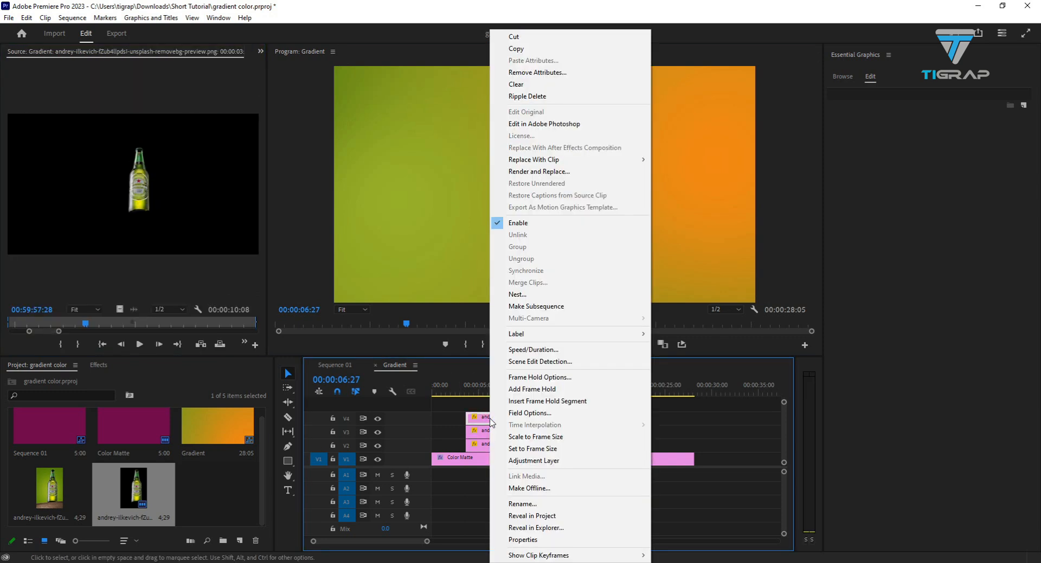
pyautogui.click(523, 503)
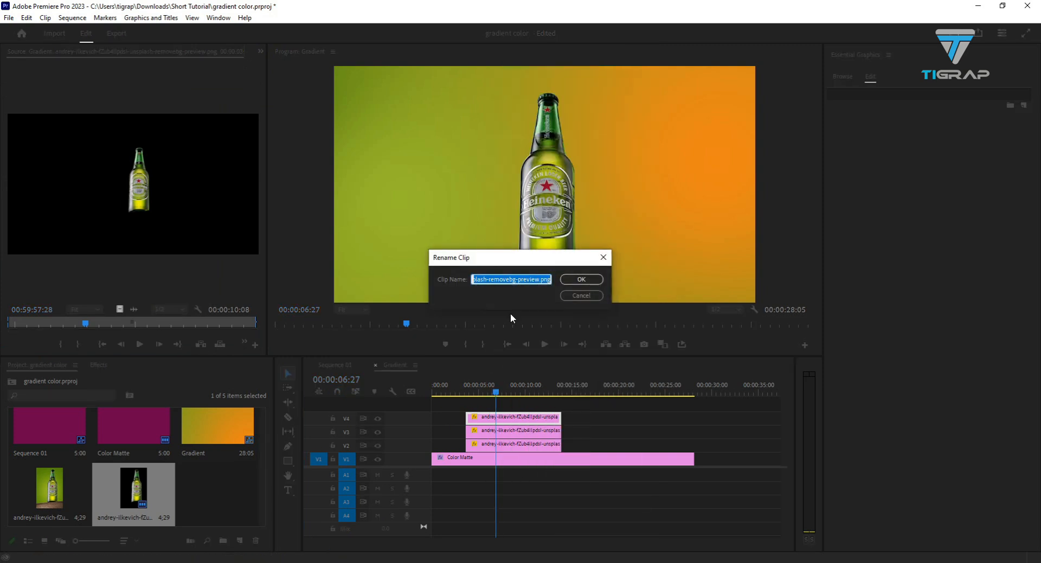
pyautogui.write('center')
pyautogui.press('Return')
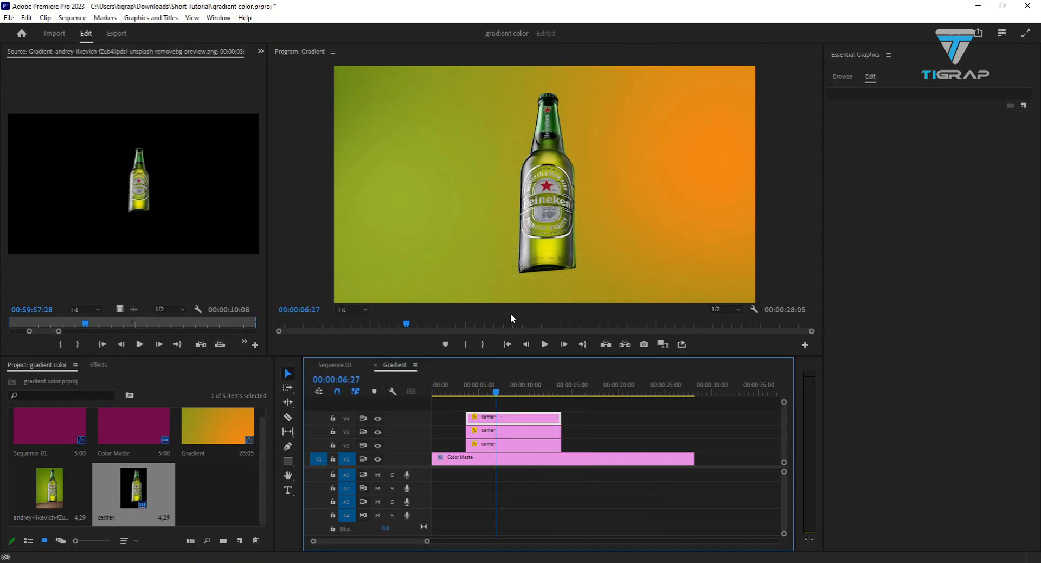
# - Rename the bottle clip on track V3 as right
pyautogui.click(491, 430)
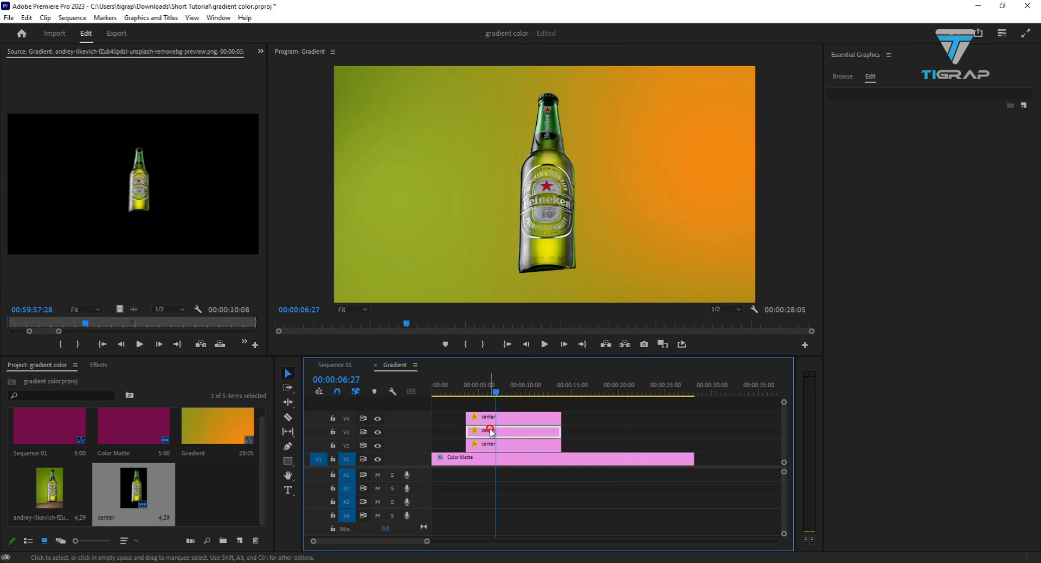
pyautogui.rightClick(529, 432)
pyautogui.click(562, 504)
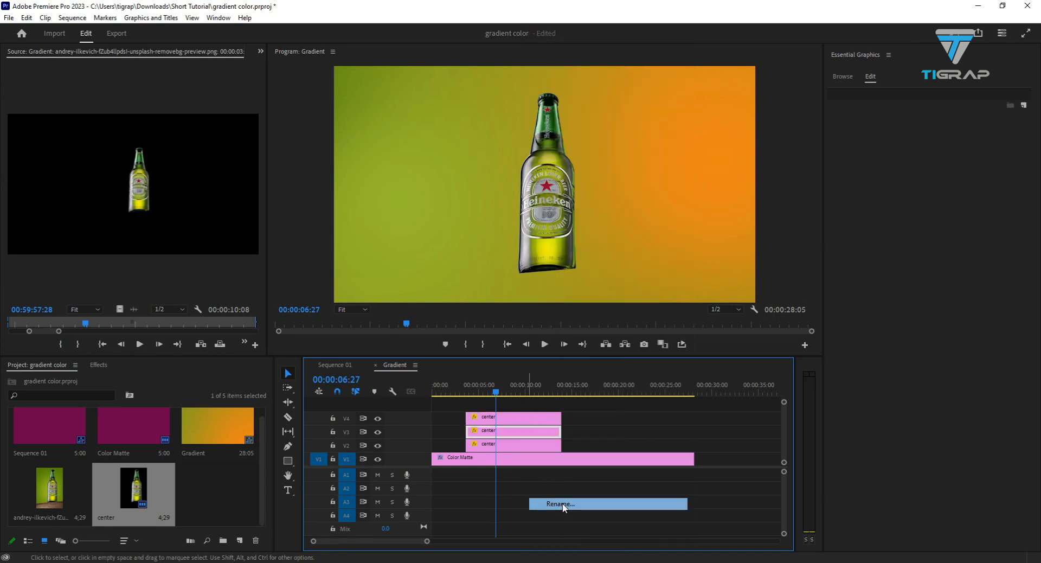
pyautogui.write('right')
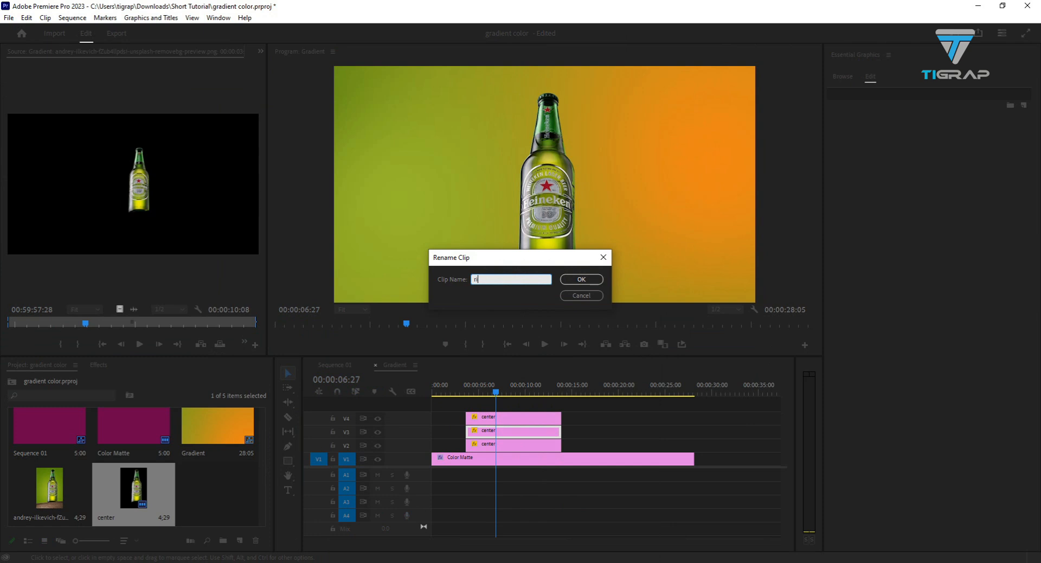
pyautogui.press('Return')
# - Add a Scale keyframe at 00:00:06:29 to the bottle clip on track V4
pyautogui.click(553, 418)
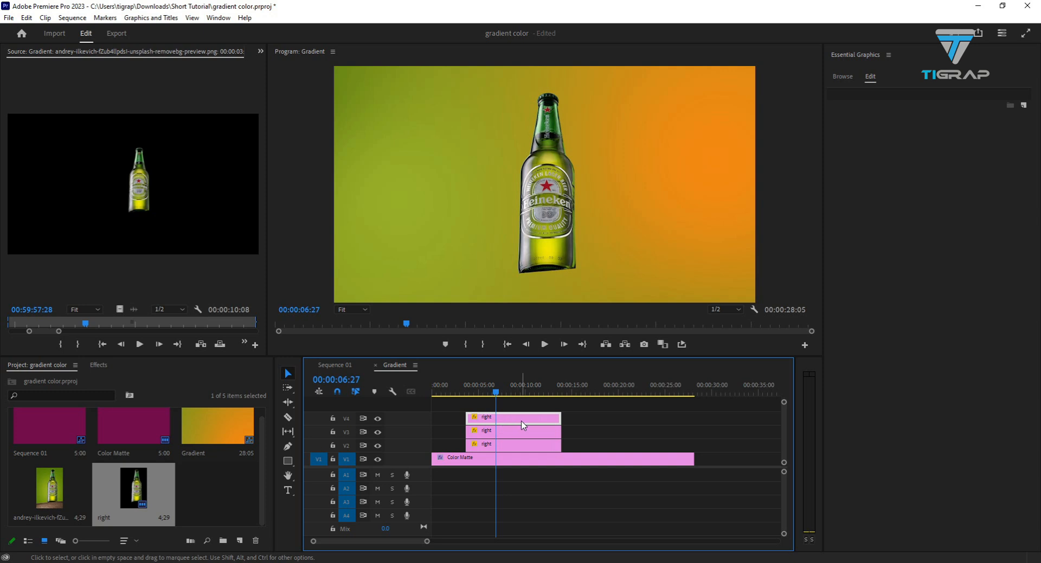
pyautogui.moveTo(497, 387)
pyautogui.mouseDown()
pyautogui.moveTo(546, 388)
pyautogui.moveTo(484, 388)
pyautogui.moveTo(498, 390)
pyautogui.mouseUp()
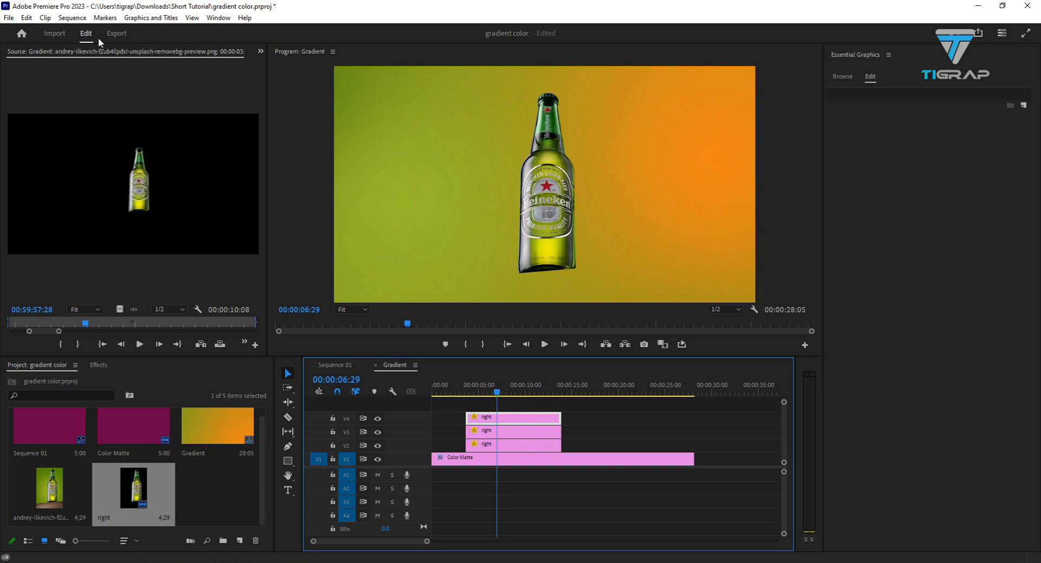
pyautogui.click(261, 51)
pyautogui.click(279, 79)
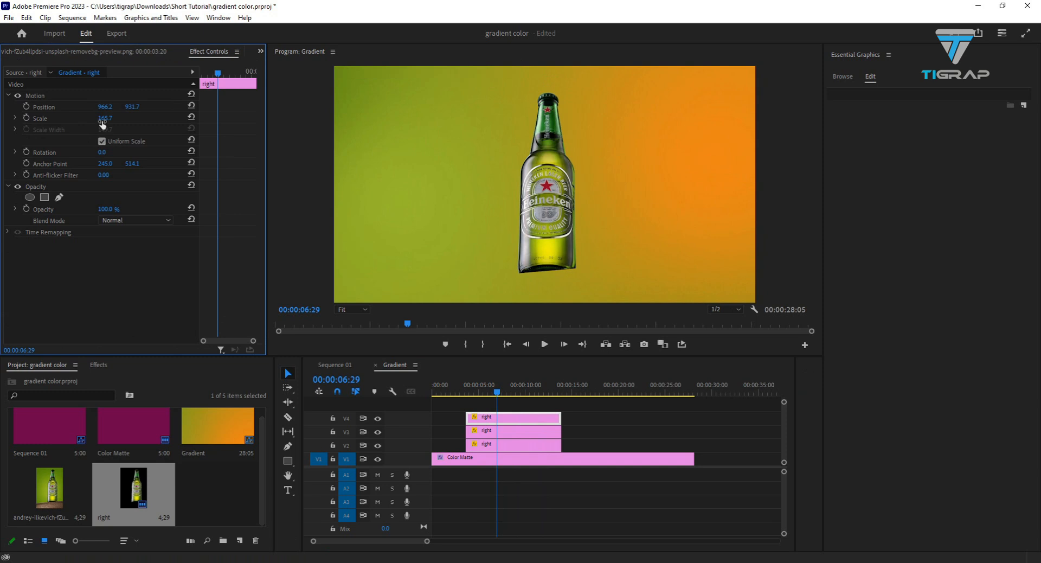
pyautogui.click(26, 118)
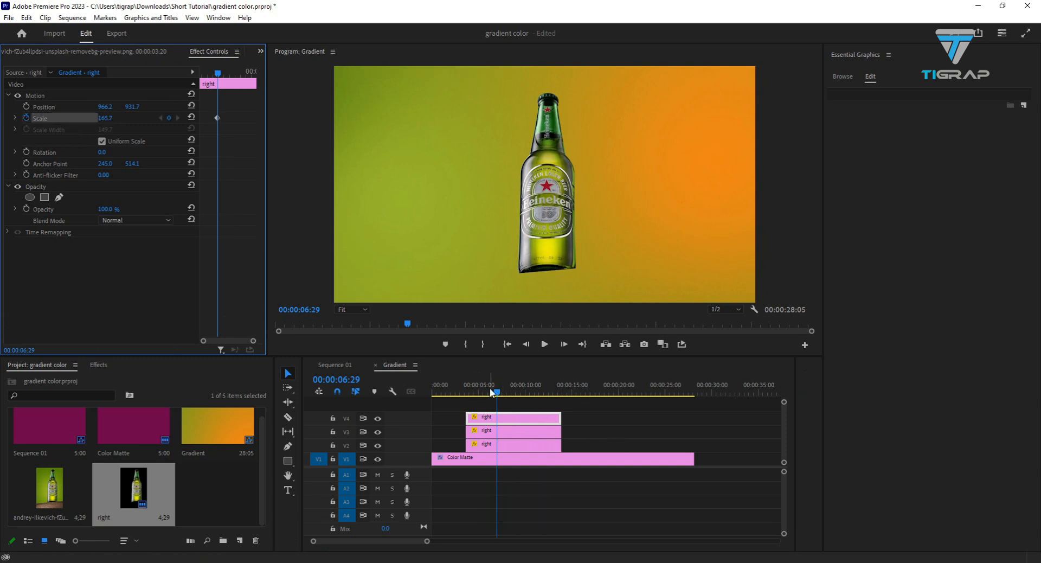
# - Set the V4 bottle's Scale to 0 at 00:00:03:23, near the clip's start, as a second keyframe
pyautogui.moveTo(497, 394); pyautogui.dragTo(467, 394)
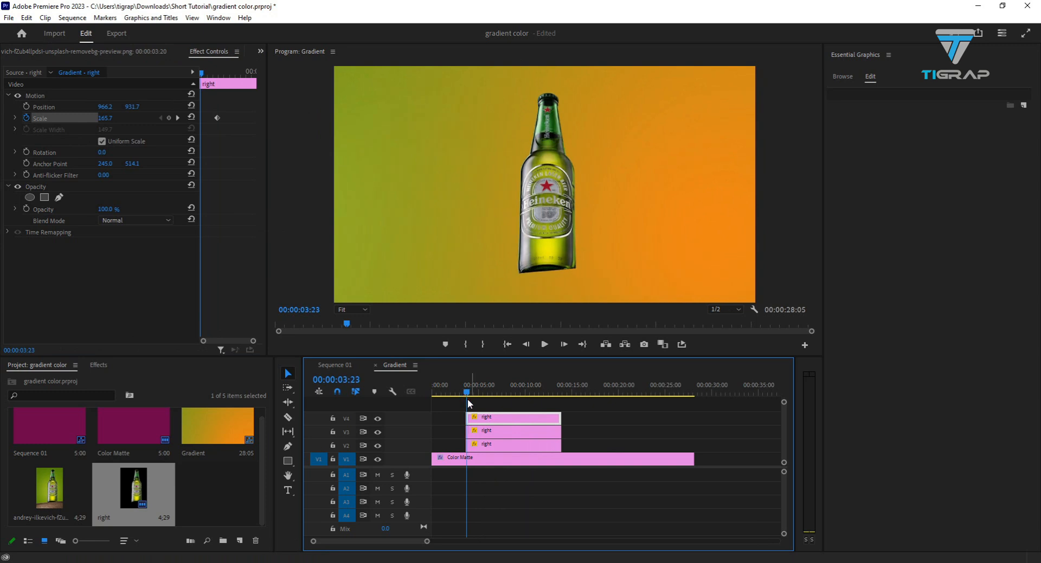
pyautogui.click(102, 119)
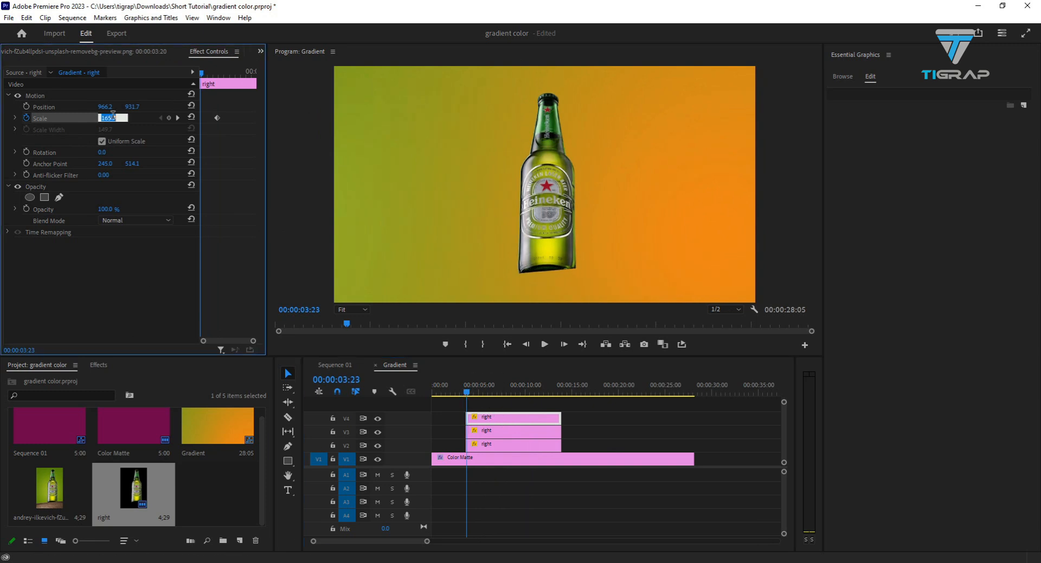
pyautogui.write('0')
pyautogui.press('Return')
# - Hide tracks V3 and V2 and play back the V4 bottle's scale animation
pyautogui.click(478, 423)
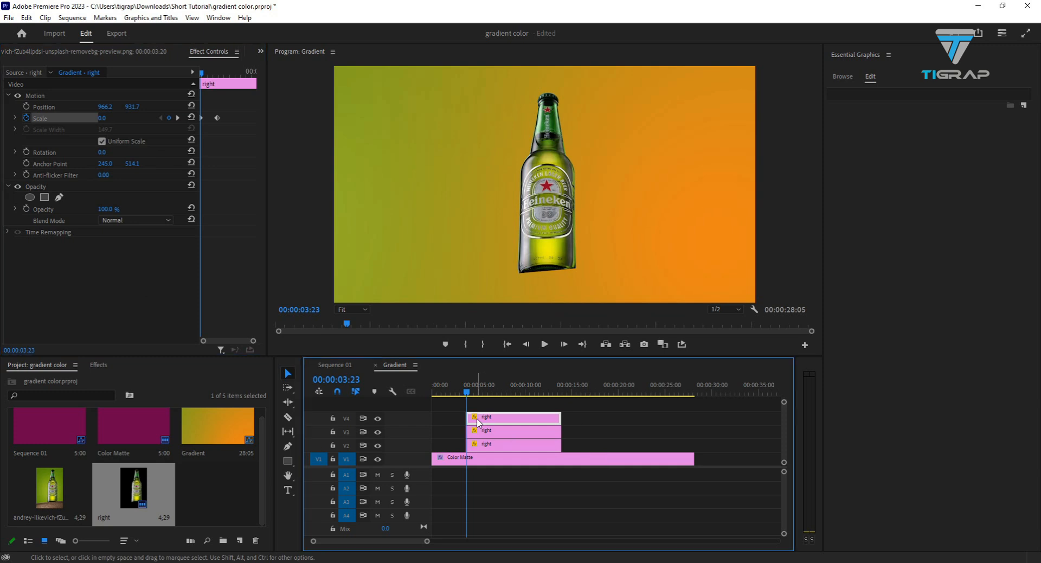
pyautogui.click(378, 446)
pyautogui.press('space')
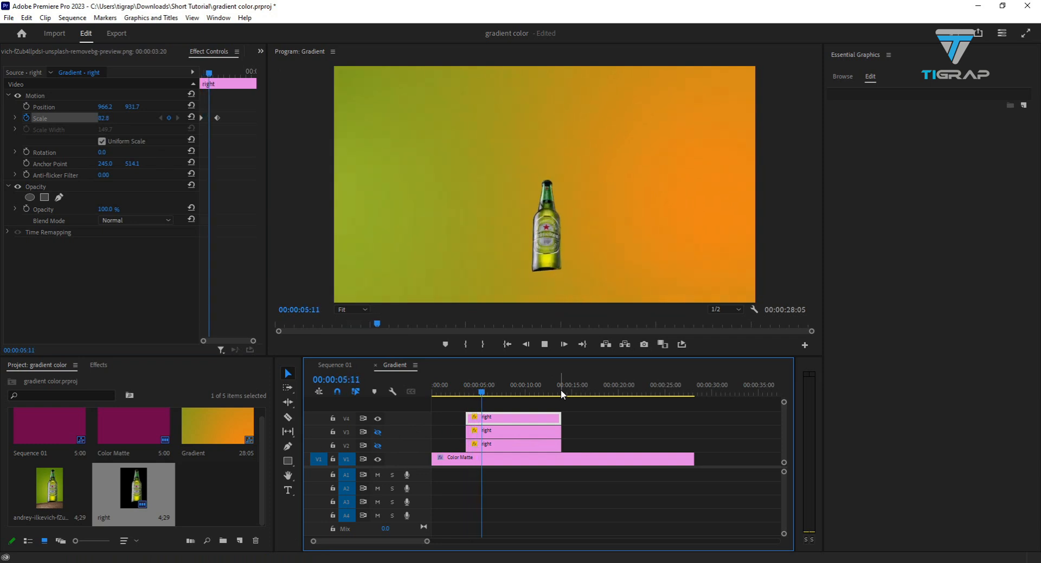
pyautogui.press('space')
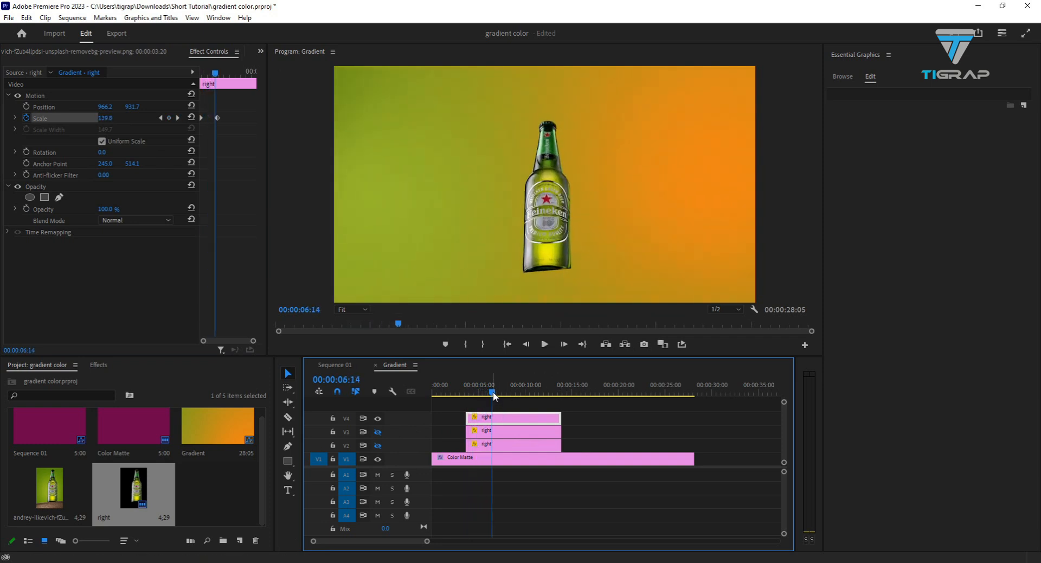
# - Move the V4 bottle's full-size Scale keyframe earlier, to just before 00:00:05:29, and widen the effect controls area
pyautogui.click(216, 118)
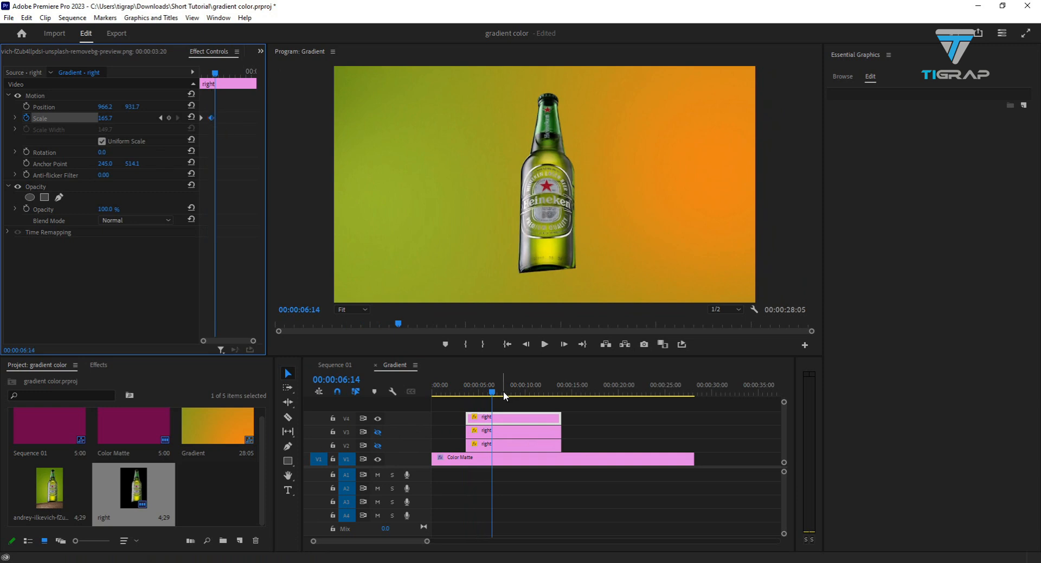
pyautogui.moveTo(494, 396)
pyautogui.mouseDown()
pyautogui.moveTo(463, 397)
pyautogui.moveTo(490, 399)
pyautogui.mouseUp()
pyautogui.moveTo(268, 131); pyautogui.dragTo(480, 131)
pyautogui.click(53, 151)
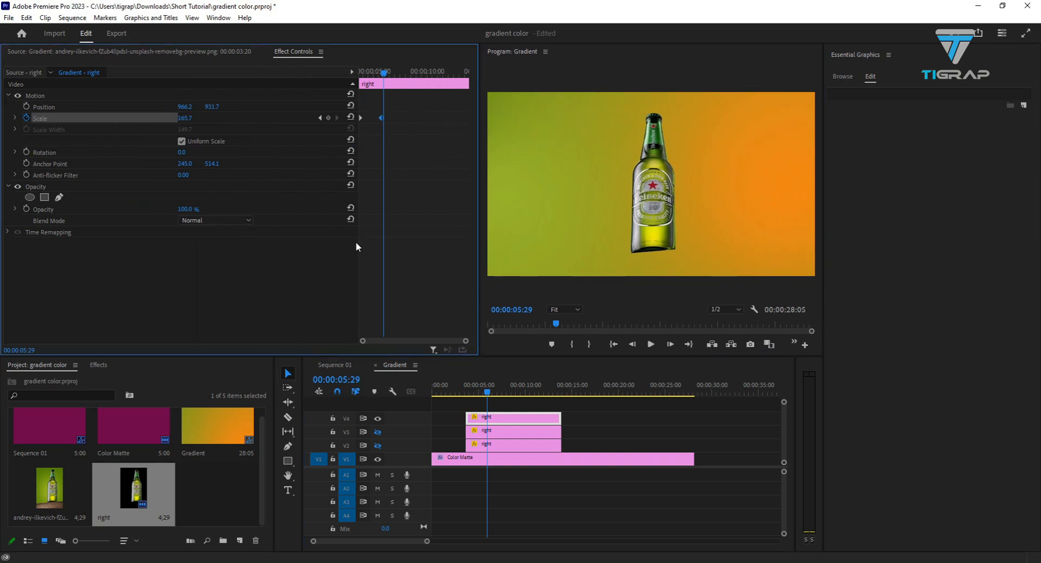
# - Apply Ease Out to the V4 bottle's starting Scale keyframe and Ease In to its full-size Scale keyframe
pyautogui.moveTo(357, 242); pyautogui.dragTo(62, 244)
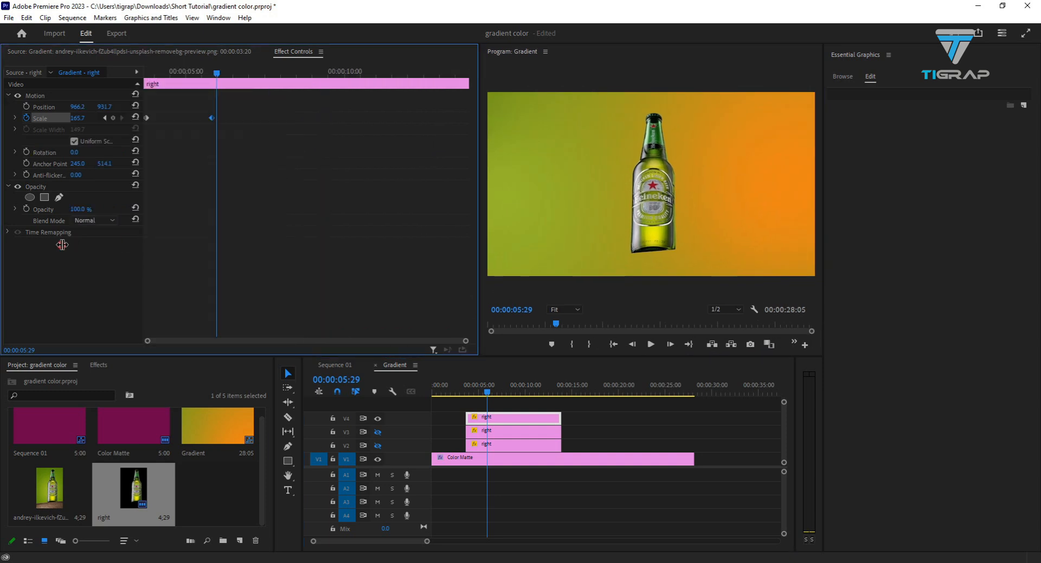
pyautogui.rightClick(146, 118)
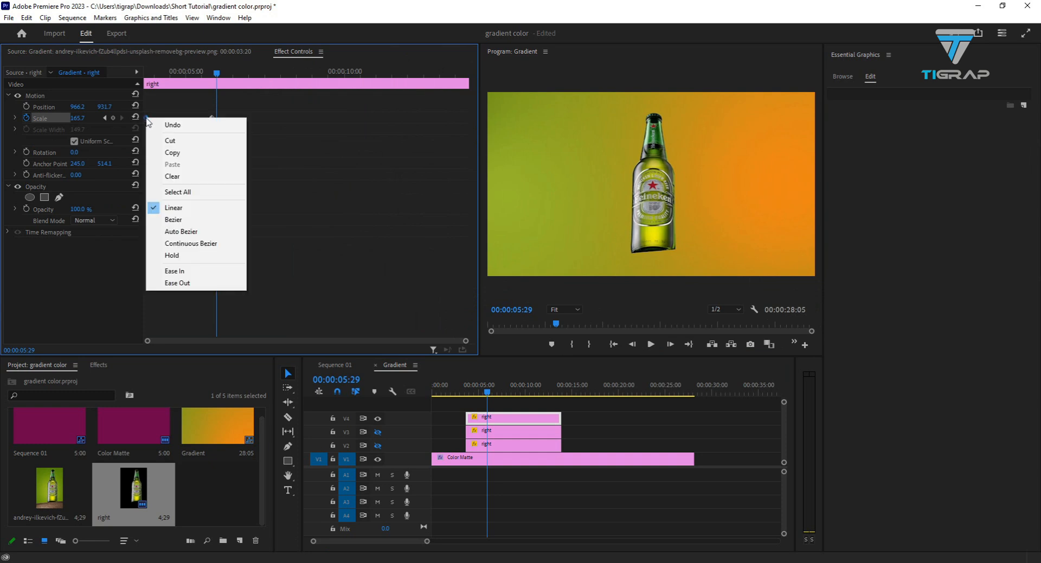
pyautogui.click(205, 281)
pyautogui.rightClick(212, 119)
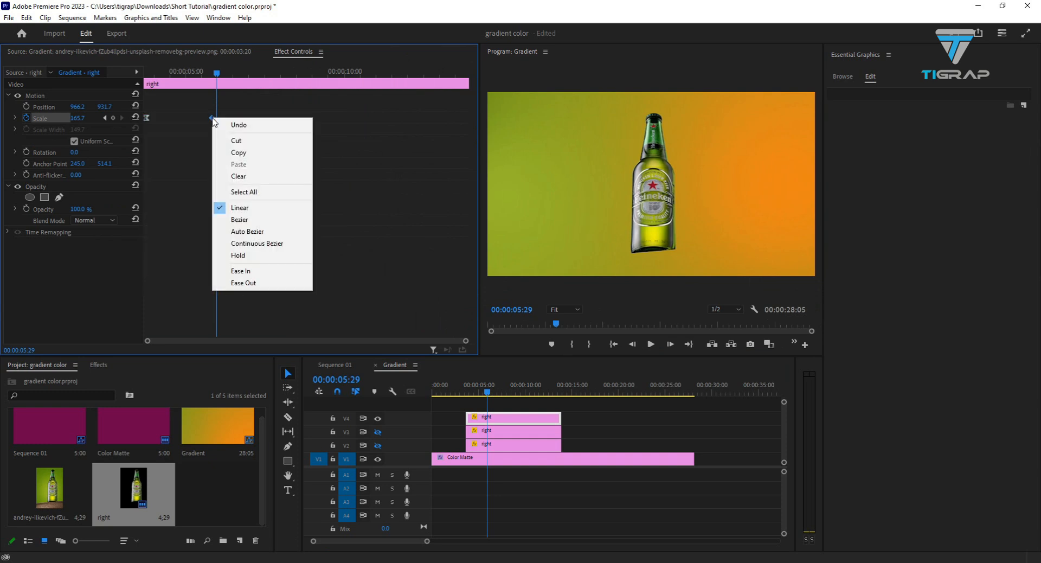
pyautogui.click(254, 275)
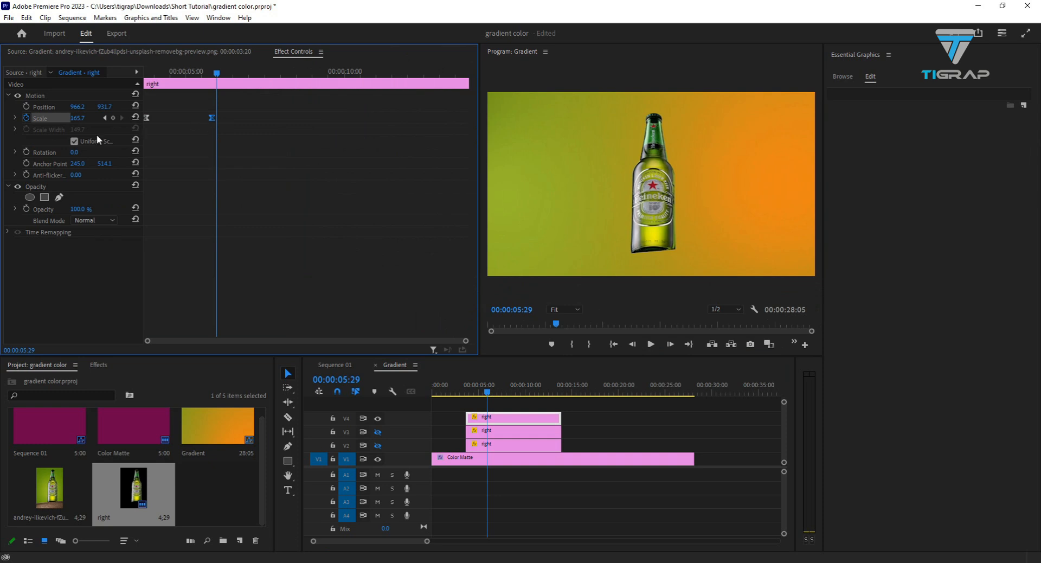
# - Expand the Scale graph and stretch the starting keyframe's curve handle to about halfway towards the end keyframe
pyautogui.click(15, 122)
pyautogui.click(16, 119)
pyautogui.click(211, 132)
pyautogui.moveTo(158, 156); pyautogui.dragTo(195, 158)
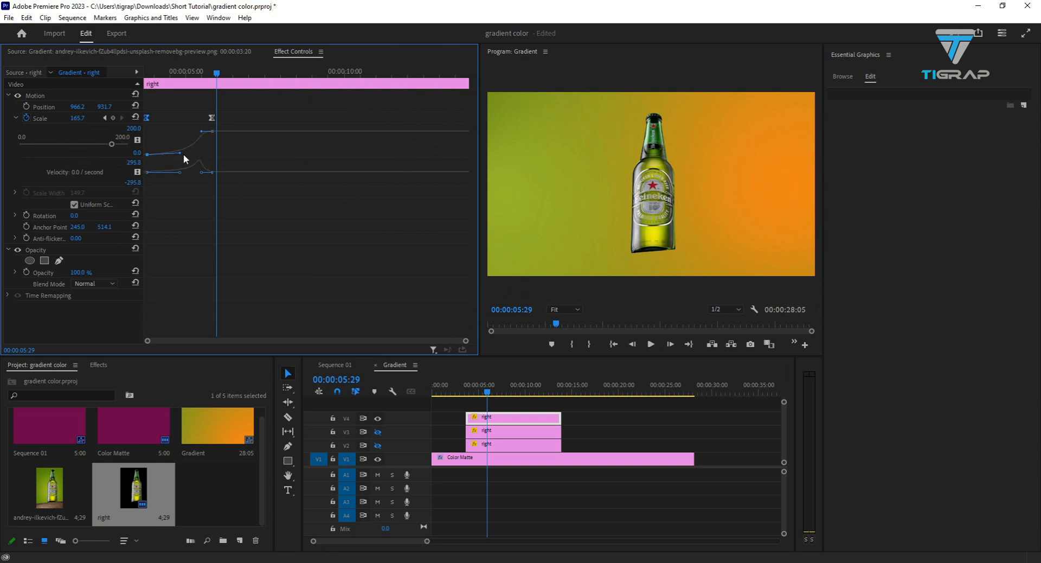
# - Play back the V4 bottle's eased scale animation twice from before the clip's start
pyautogui.moveTo(486, 393); pyautogui.dragTo(458, 392)
pyautogui.press('space')
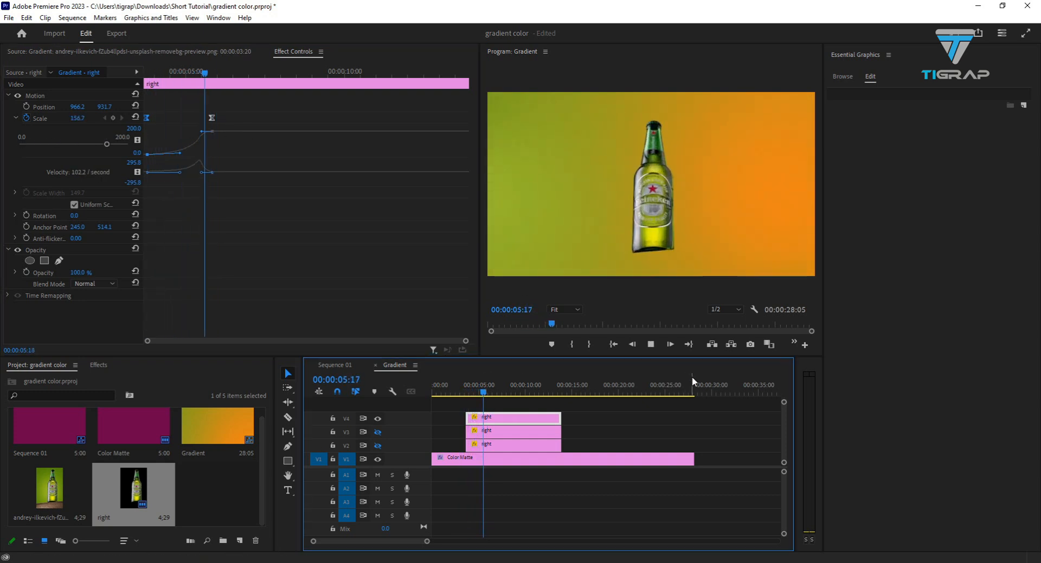
pyautogui.press('space')
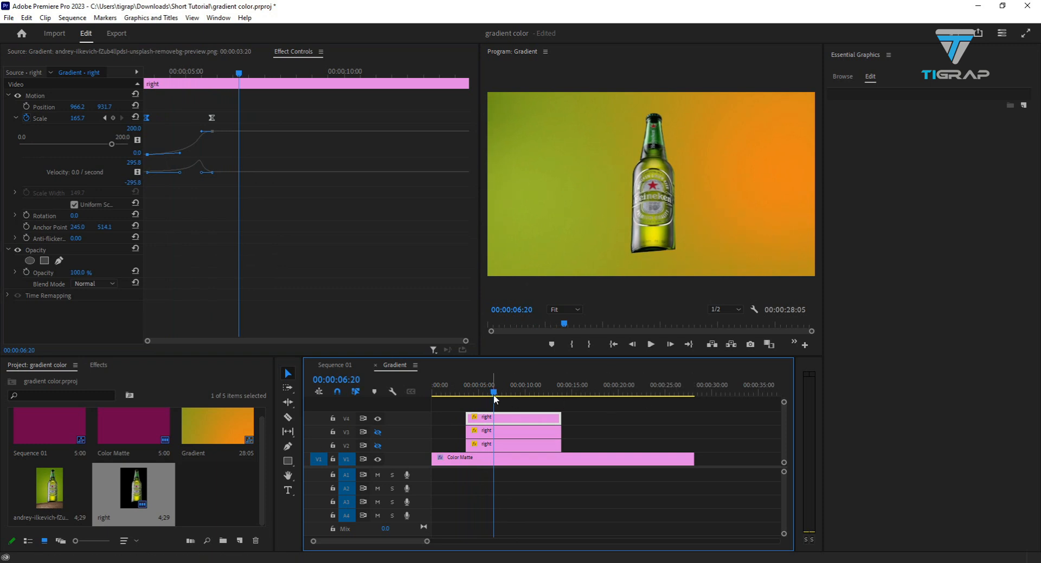
pyautogui.moveTo(494, 394); pyautogui.dragTo(462, 395)
pyautogui.press('space')
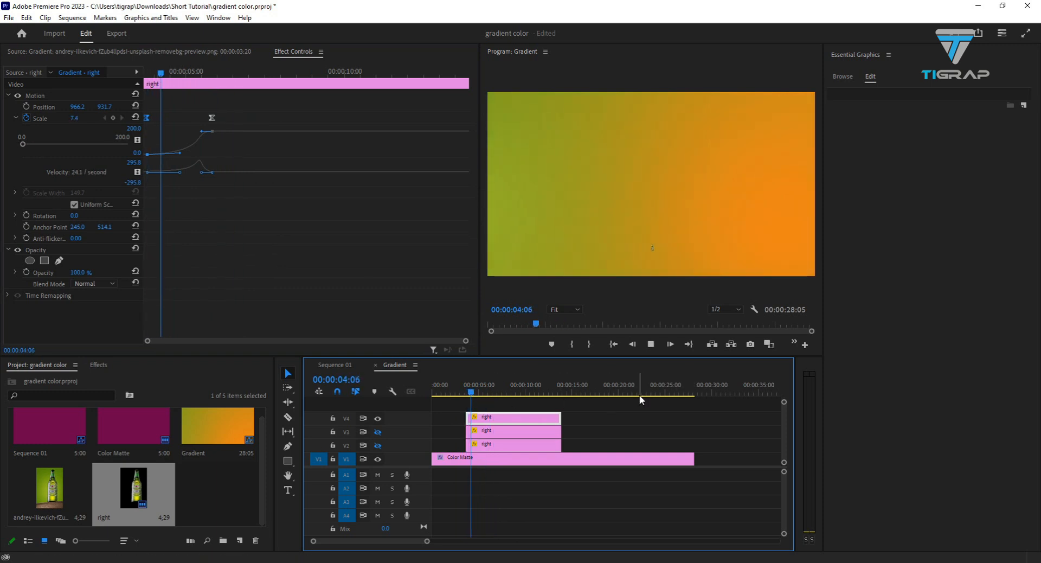
pyautogui.press('space')
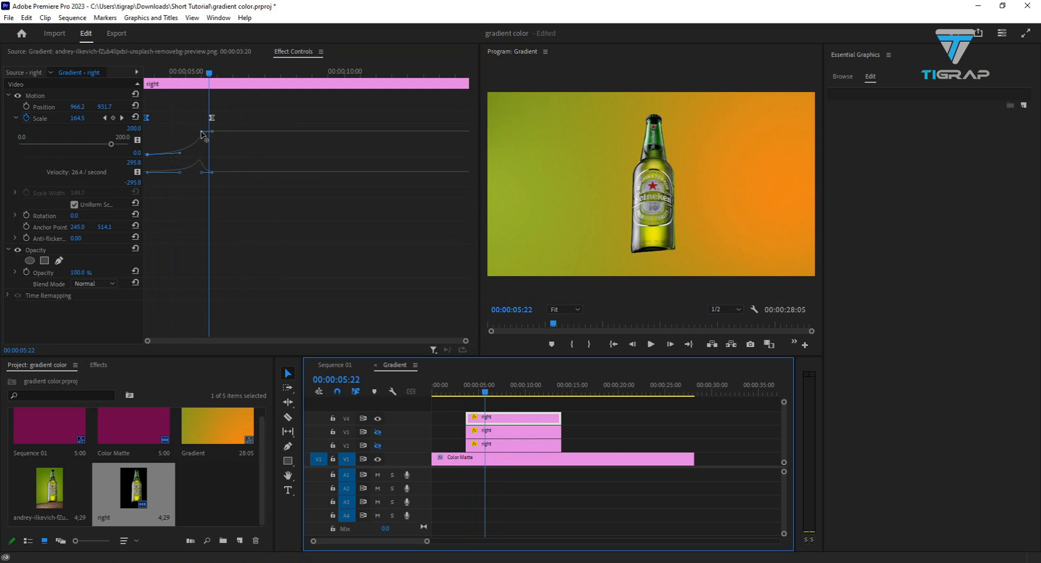
# - Try pulling the full-size Scale keyframe's value curve handle back to the middle of the graph, and undo it
pyautogui.moveTo(202, 134); pyautogui.dragTo(168, 134)
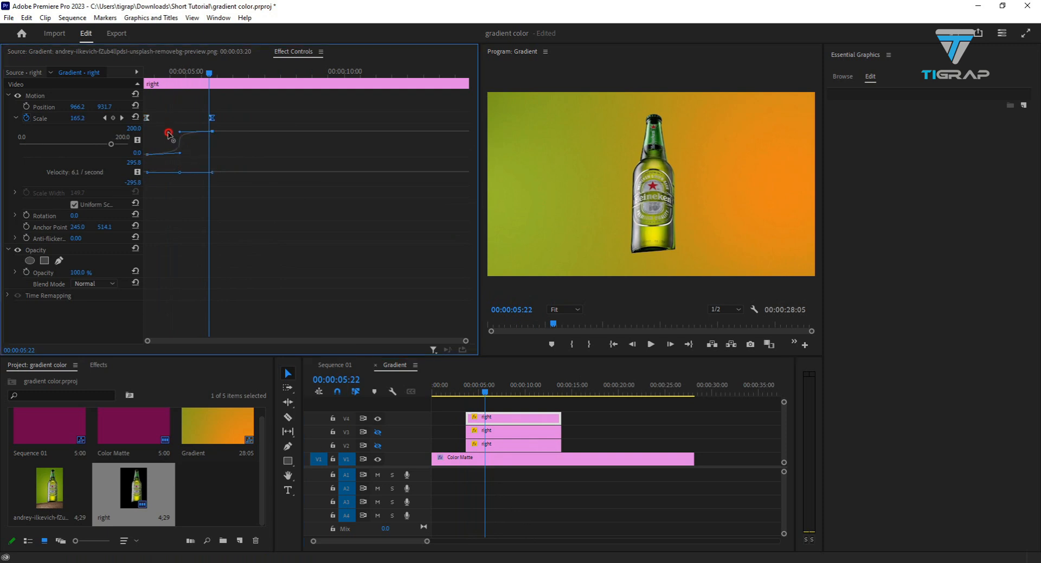
pyautogui.click(148, 155)
pyautogui.click(213, 173)
pyautogui.hotkey('ctrl', 'z')
# - Try lengthening the full-size Scale keyframe's incoming velocity handle, and preview the resulting animation
pyautogui.moveTo(201, 174); pyautogui.dragTo(180, 171)
pyautogui.hotkey('ctrl', 'z')
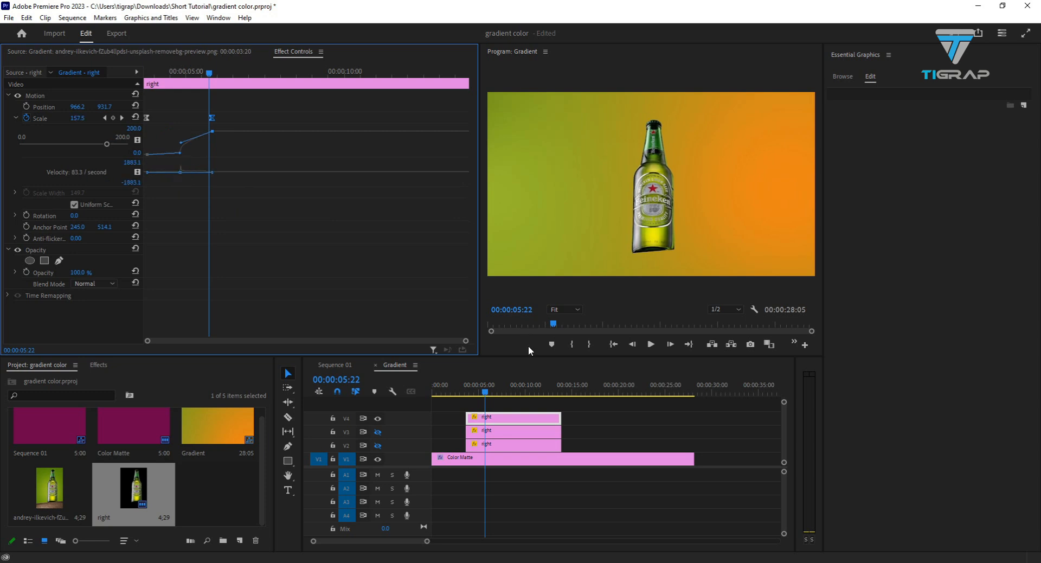
pyautogui.moveTo(487, 392); pyautogui.dragTo(450, 394)
pyautogui.press('space')
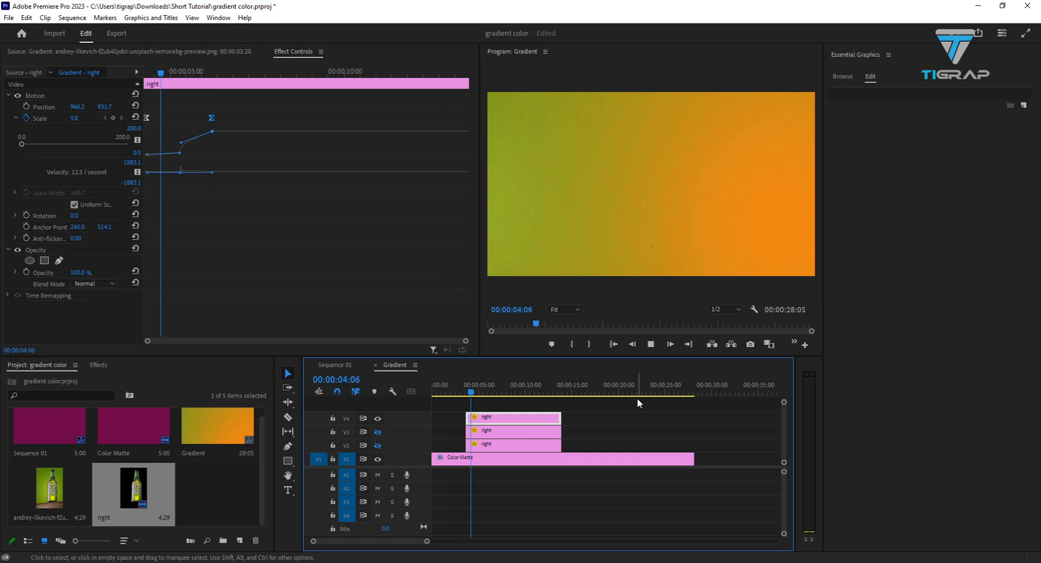
pyautogui.press('space')
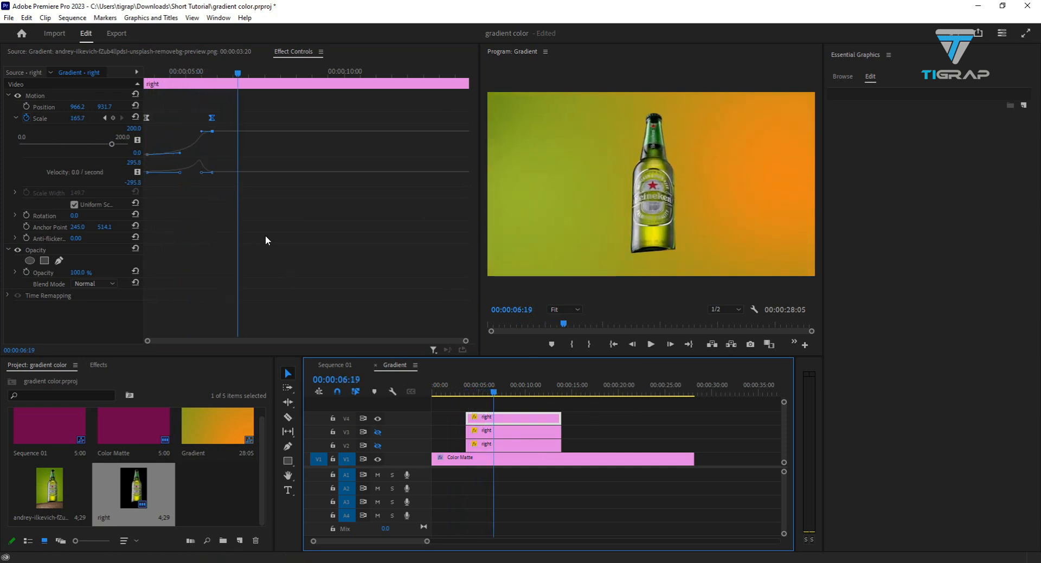
pyautogui.click(275, 227)
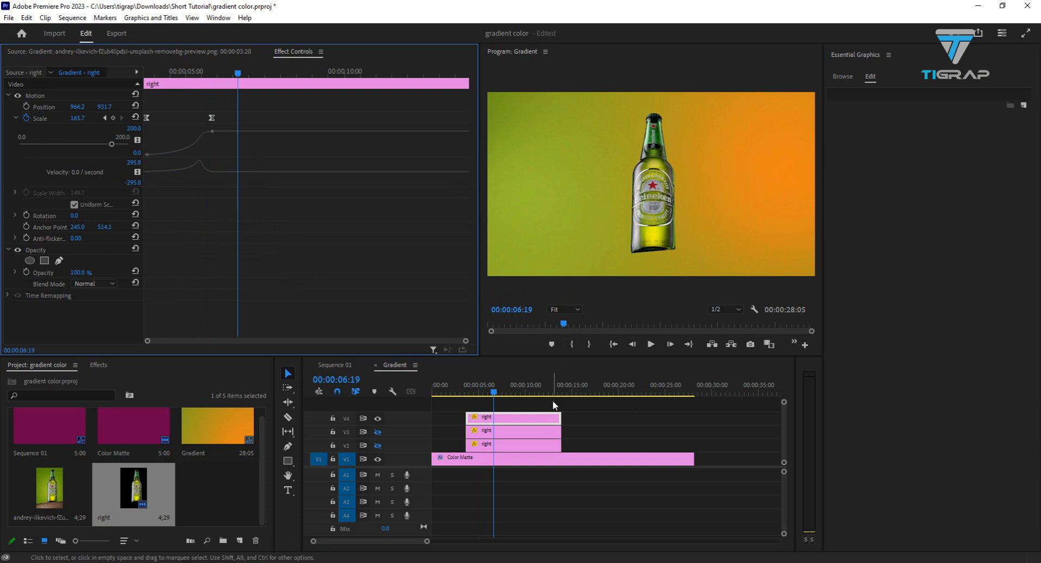
pyautogui.moveTo(494, 395)
pyautogui.mouseDown()
pyautogui.moveTo(458, 395)
pyautogui.moveTo(488, 394)
pyautogui.mouseUp()
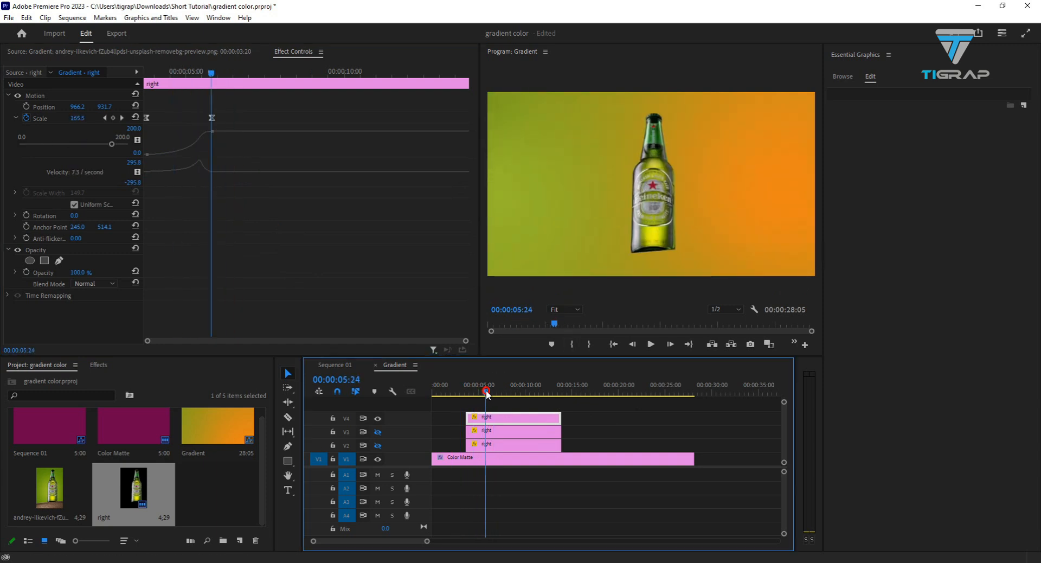
pyautogui.click(518, 437)
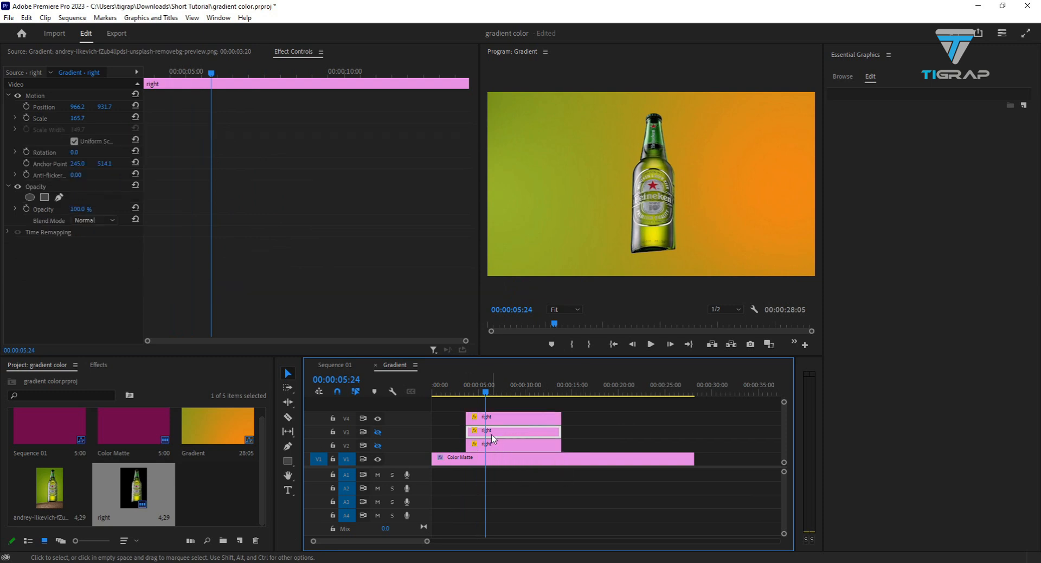
pyautogui.keyDown('shift'); pyautogui.click(494, 441); pyautogui.keyUp('shift')
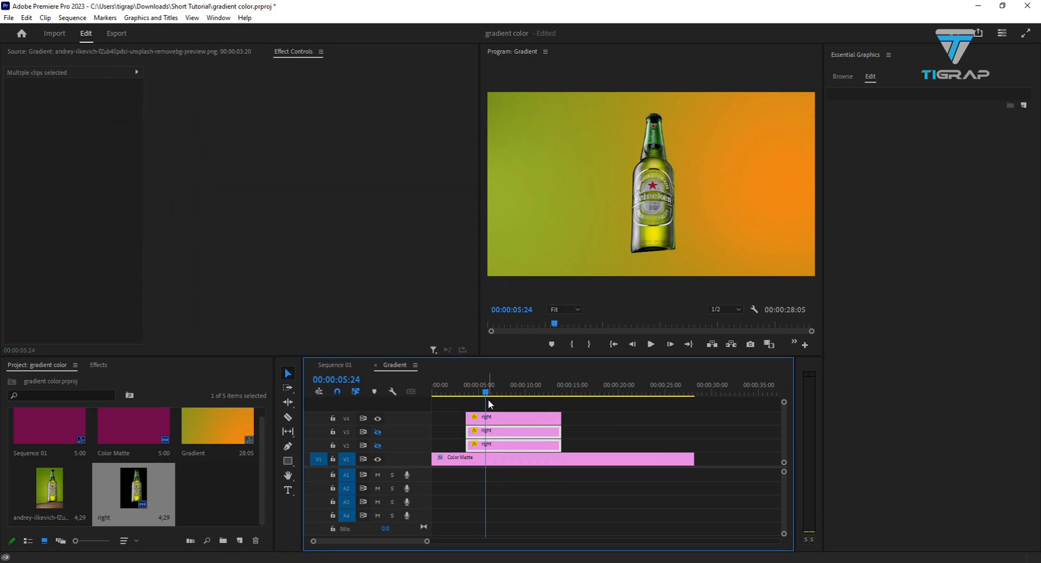
pyautogui.moveTo(486, 396); pyautogui.dragTo(468, 398)
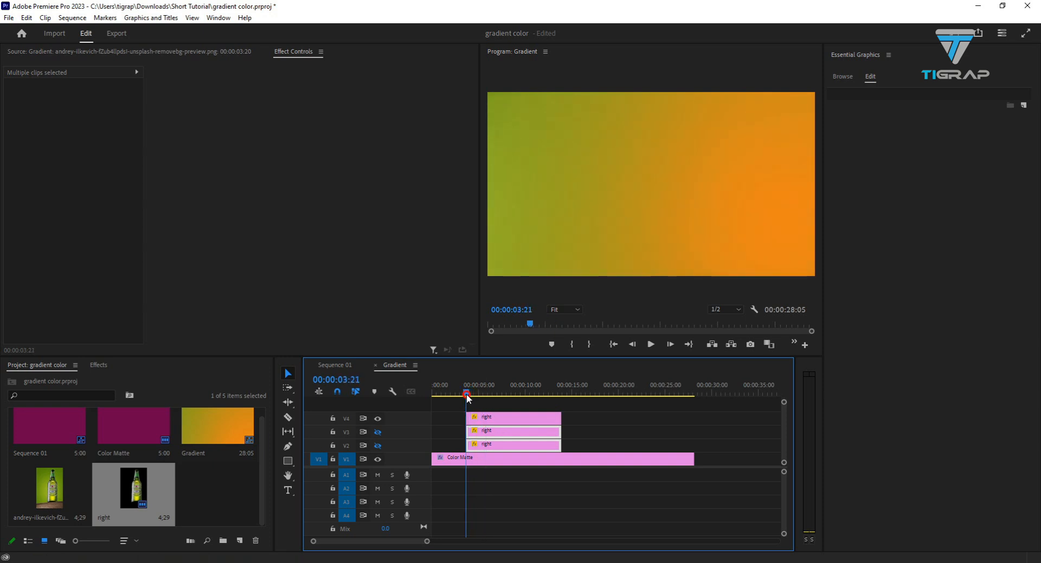
# - Lengthen the V4 bottle's starting Scale velocity handle to about halfway towards the end keyframe, and scrub through the animation
pyautogui.click(503, 416)
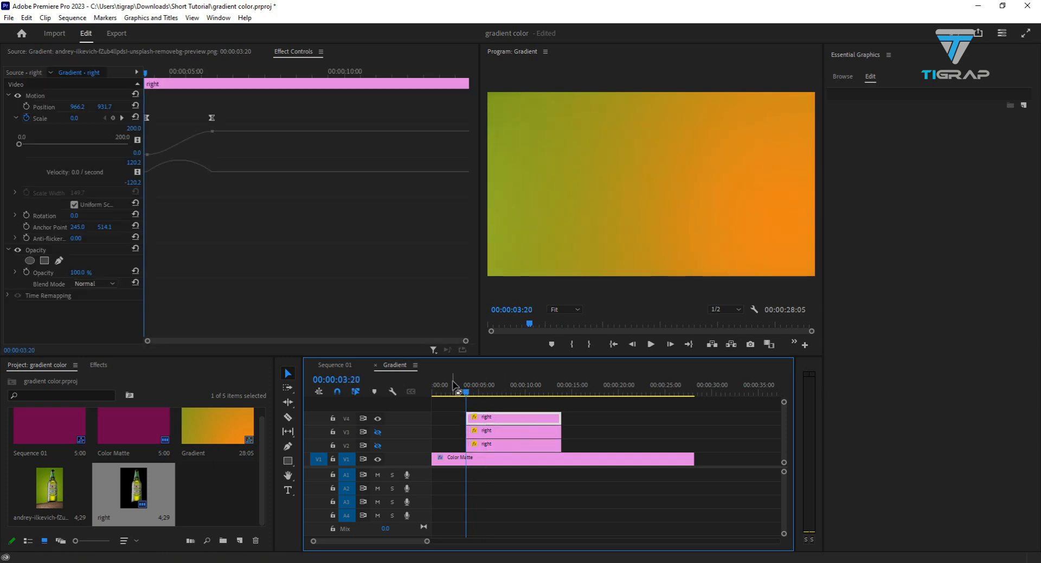
pyautogui.click(212, 131)
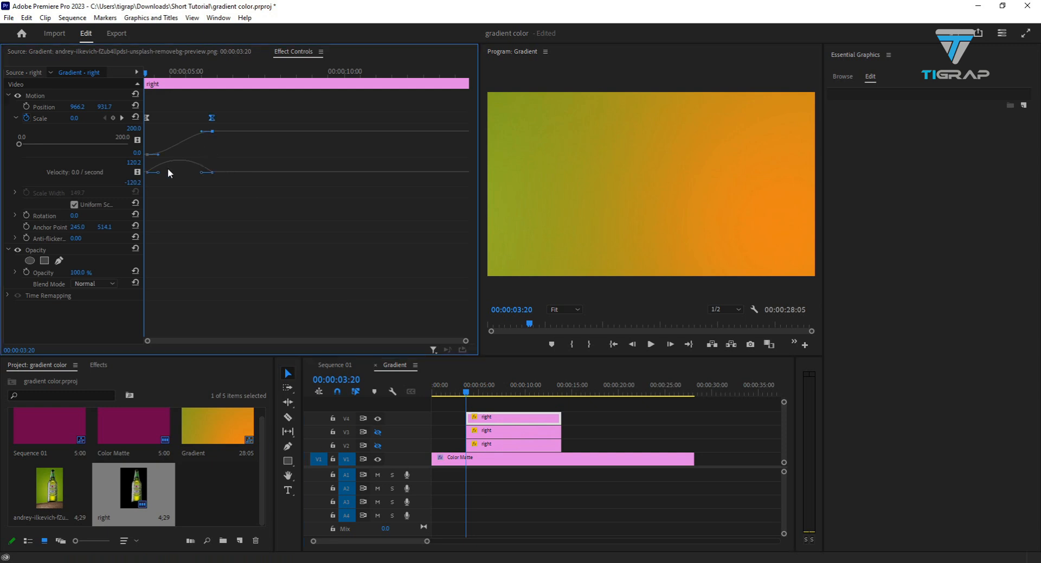
pyautogui.moveTo(156, 173); pyautogui.dragTo(180, 173)
pyautogui.moveTo(469, 393); pyautogui.dragTo(494, 394)
pyautogui.moveTo(488, 397); pyautogui.dragTo(490, 395)
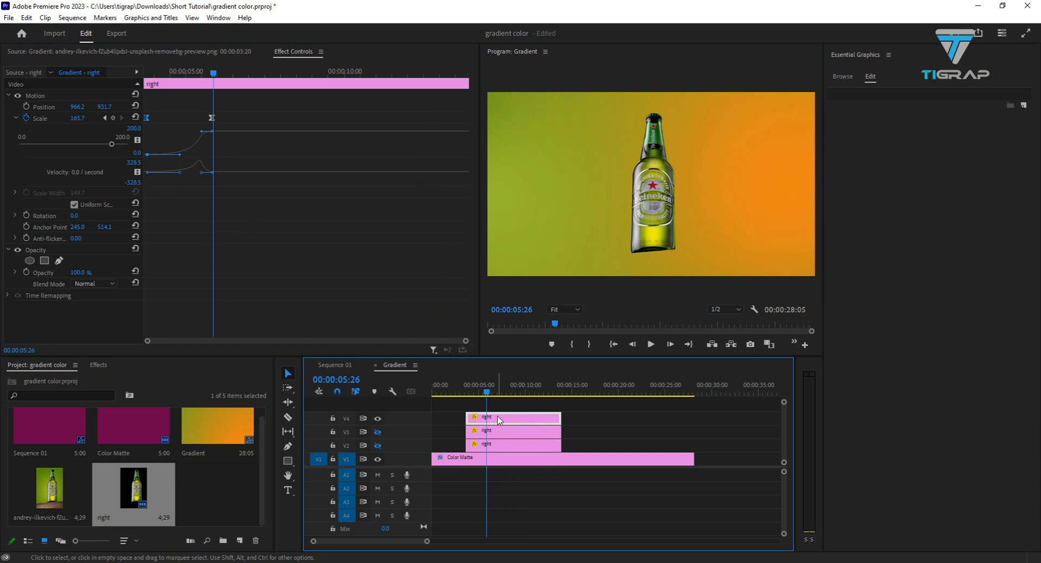
pyautogui.moveTo(488, 394); pyautogui.dragTo(500, 395)
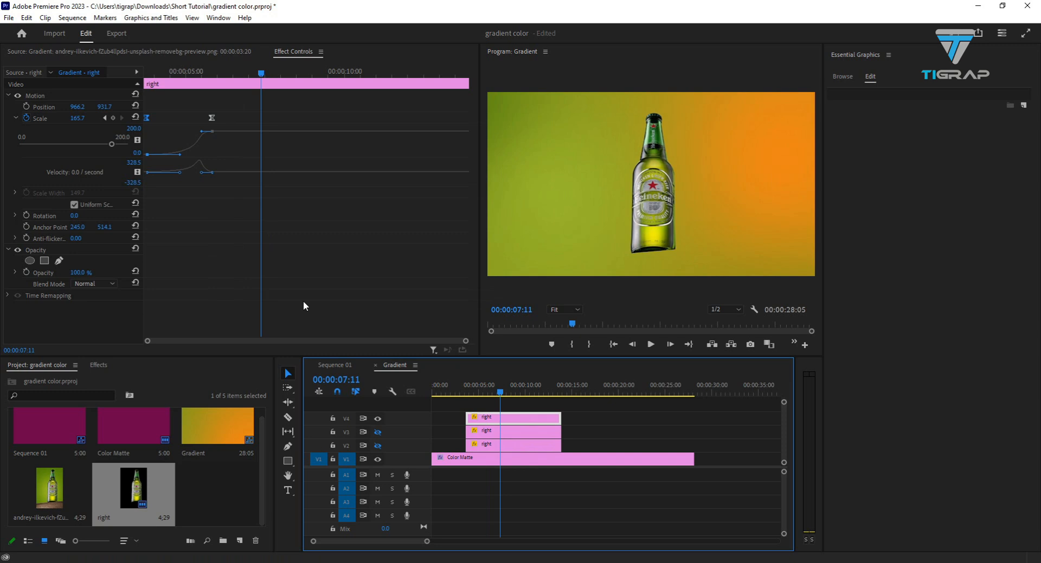
# - Collapse the Scale graph and add a marker to the Color Matte clip at 00:00:05:24
pyautogui.moveTo(500, 395); pyautogui.dragTo(488, 396)
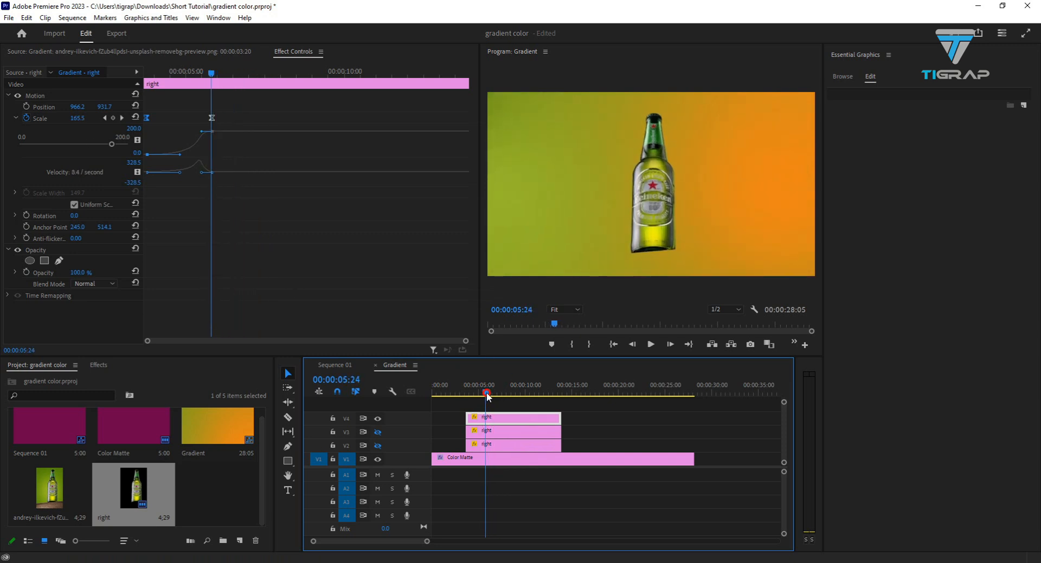
pyautogui.click(12, 116)
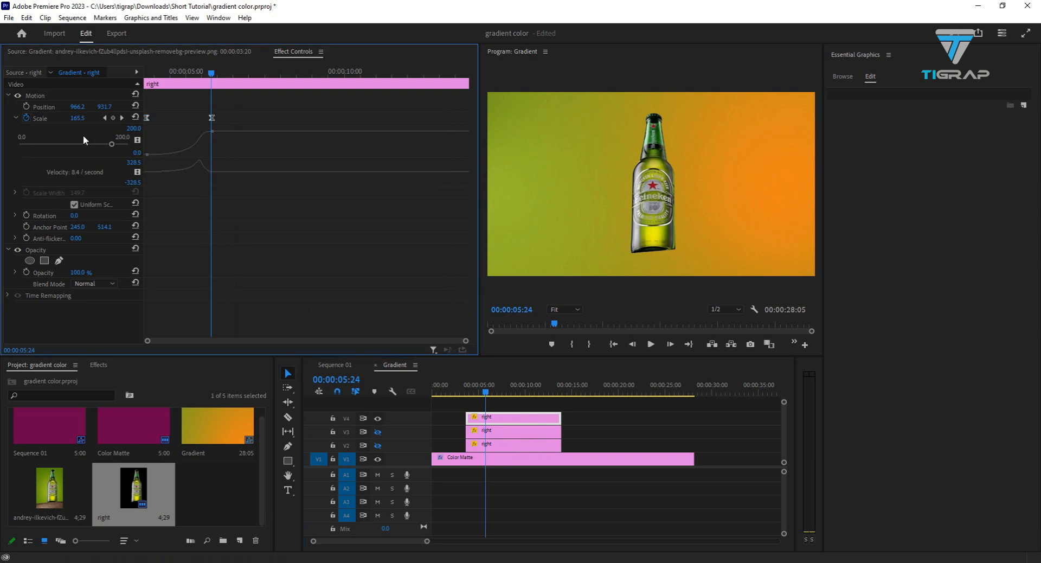
pyautogui.click(16, 118)
pyautogui.click(488, 422)
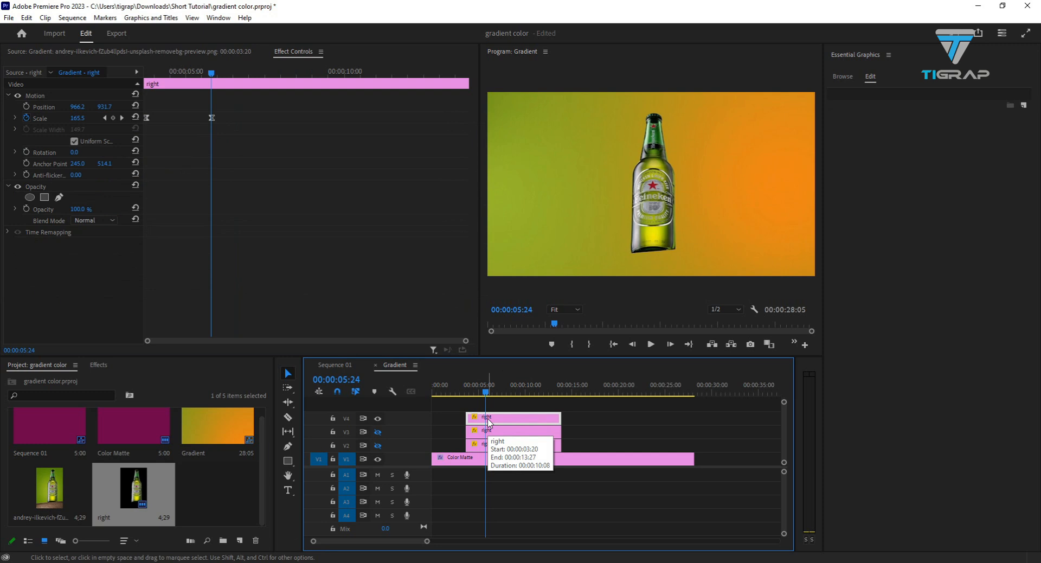
pyautogui.click(488, 418)
pyautogui.click(490, 462)
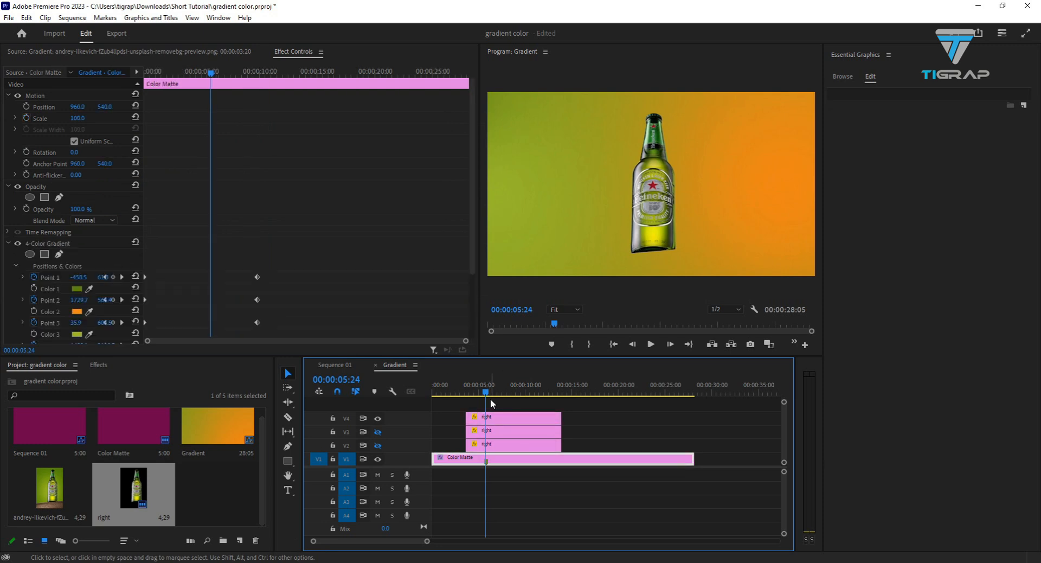
# - Add a Position keyframe to the V3 bottle clip at its start, 00:00:03:20
pyautogui.press('=')
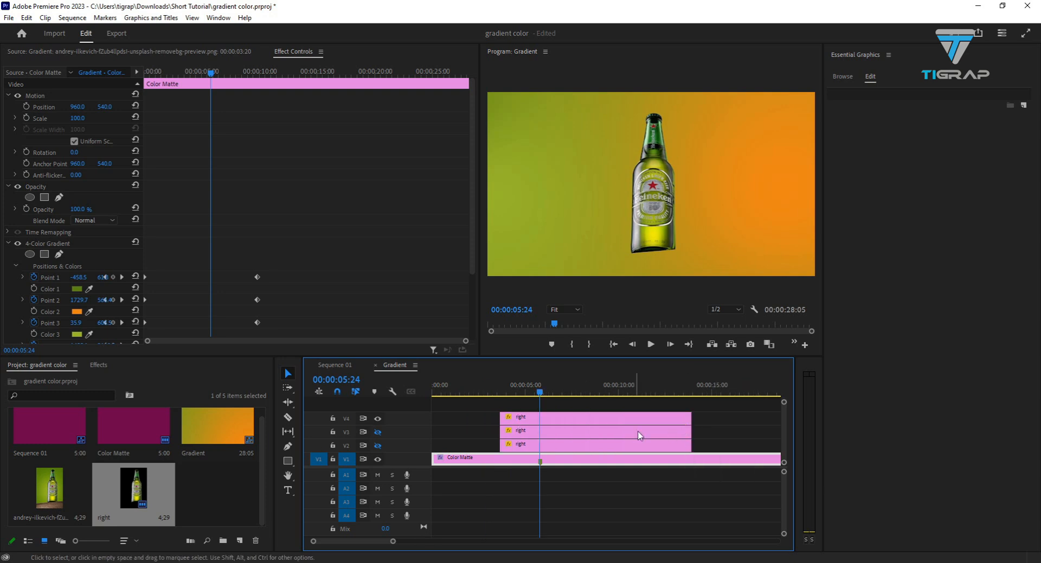
pyautogui.click(535, 430)
pyautogui.moveTo(540, 395); pyautogui.dragTo(500, 403)
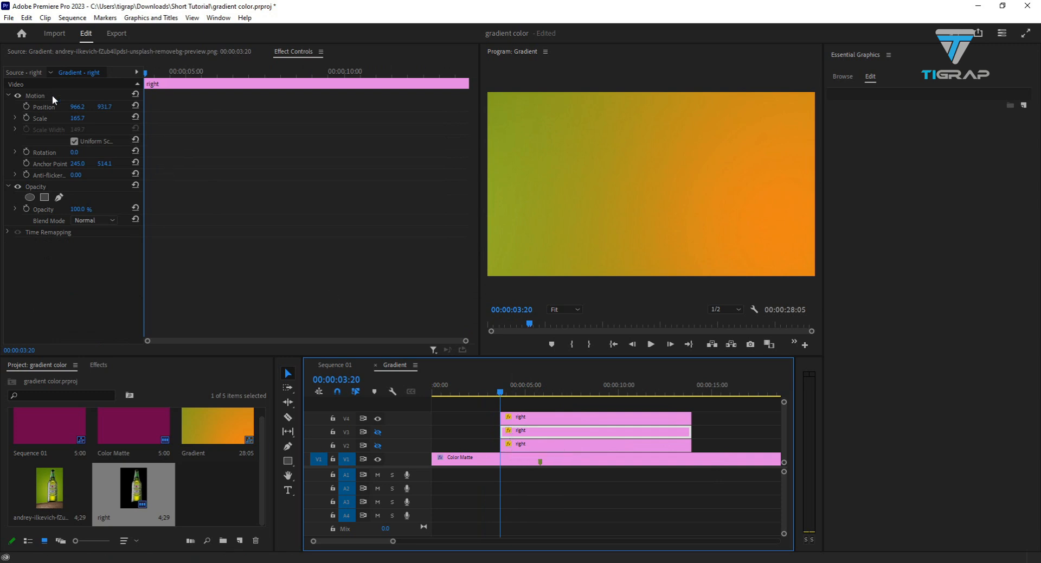
pyautogui.click(26, 106)
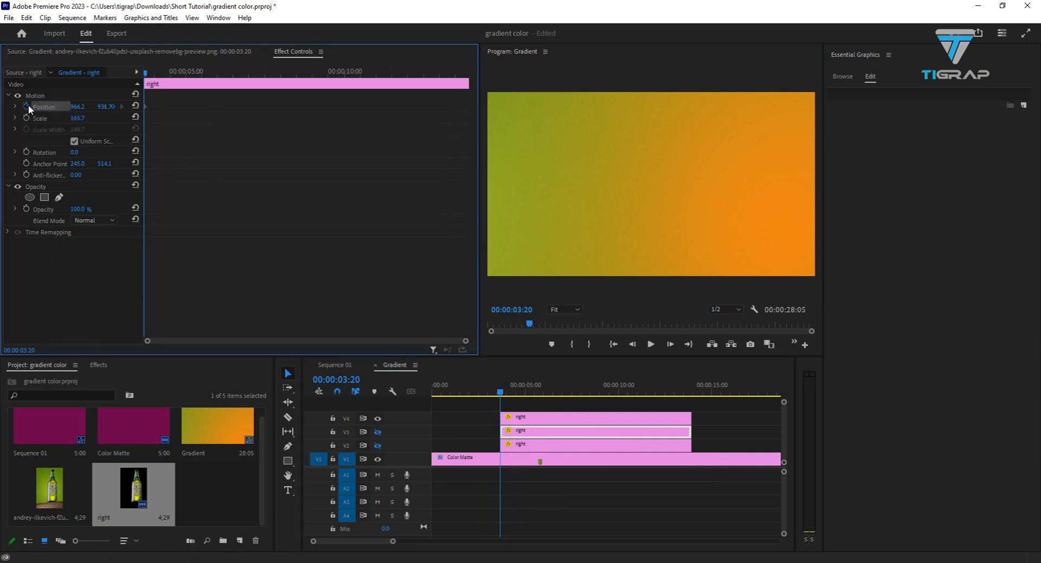
# - Show track V3 and set its bottle's horizontal Position to 1261.2 at 00:00:05:25 as a second keyframe
pyautogui.moveTo(503, 396); pyautogui.dragTo(543, 395)
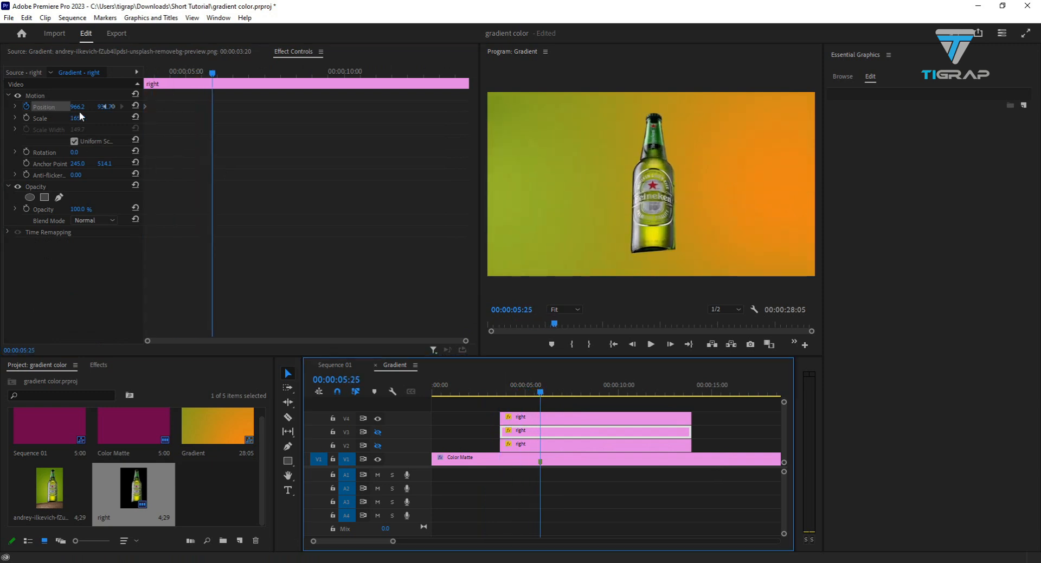
pyautogui.click(102, 106)
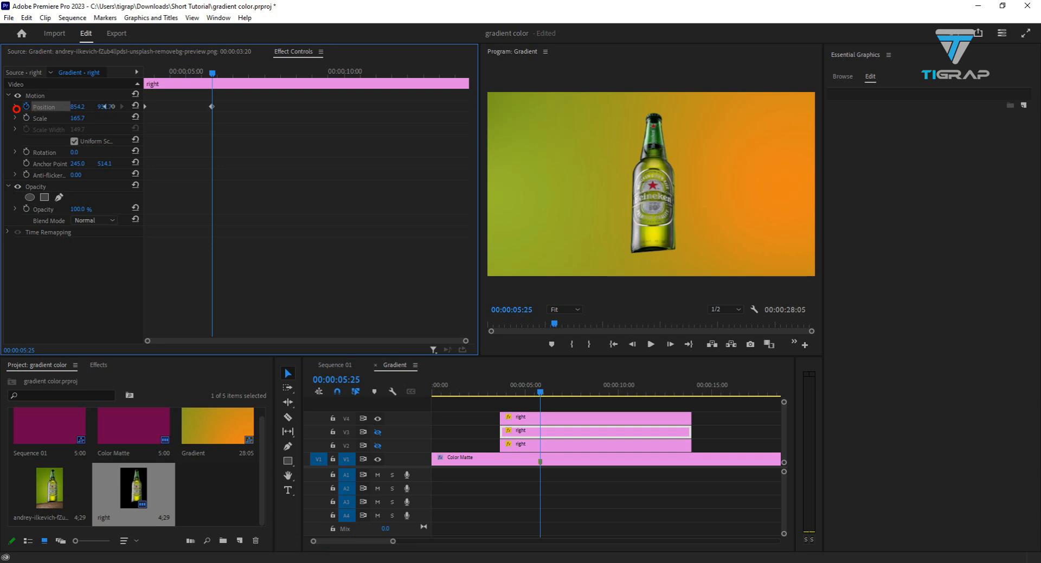
pyautogui.click(378, 433)
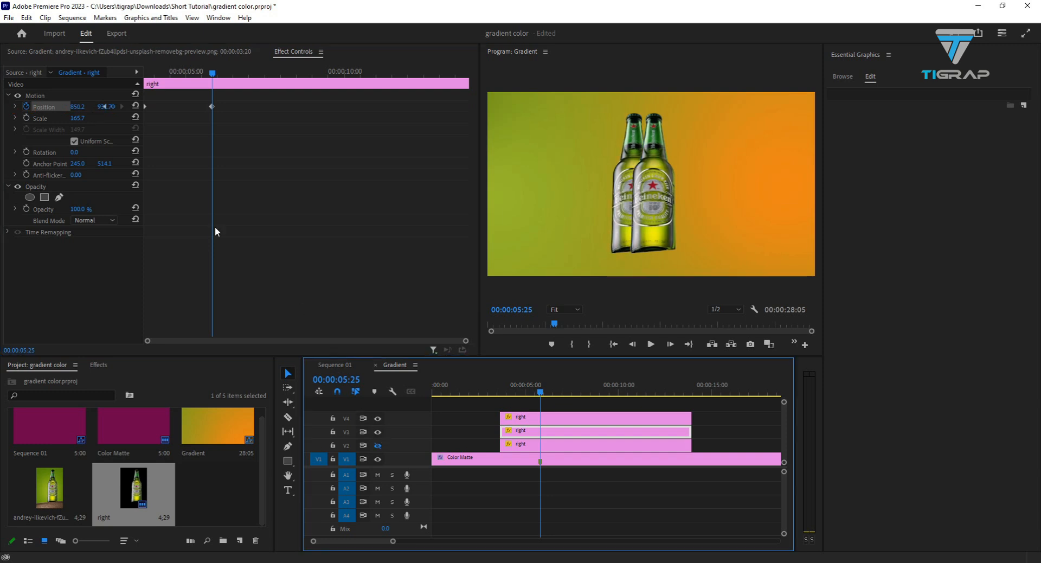
pyautogui.moveTo(80, 107); pyautogui.dragTo(304, 109)
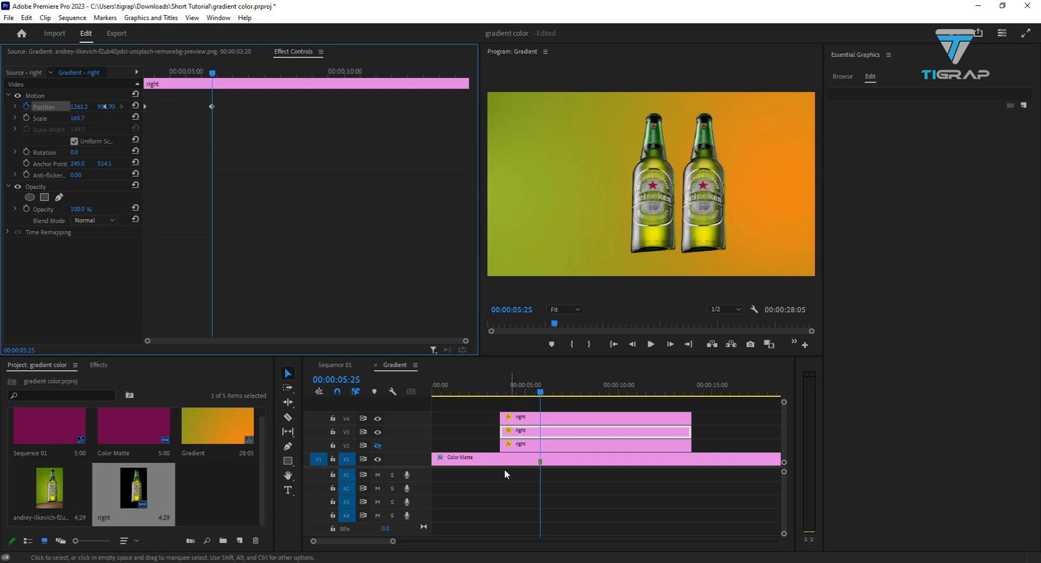
pyautogui.moveTo(540, 391)
pyautogui.mouseDown()
pyautogui.moveTo(467, 394)
pyautogui.moveTo(543, 398)
pyautogui.mouseUp()
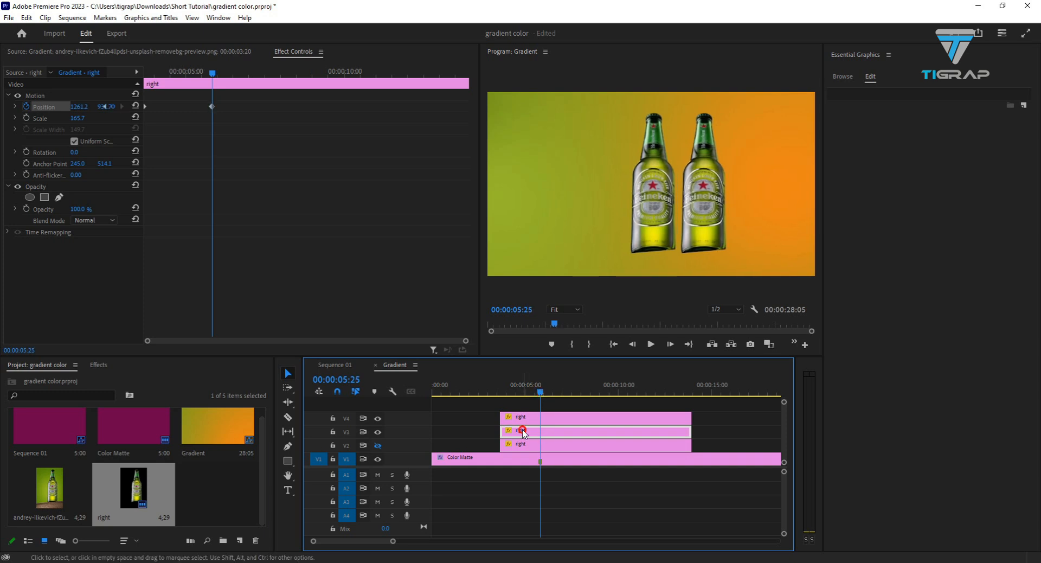
# - Move the V3 bottle clip to start at 00:00:05:25, at the Color Matte marker, and play back the animation
pyautogui.moveTo(519, 432); pyautogui.dragTo(558, 432)
pyautogui.moveTo(542, 396); pyautogui.dragTo(491, 398)
pyautogui.press('space')
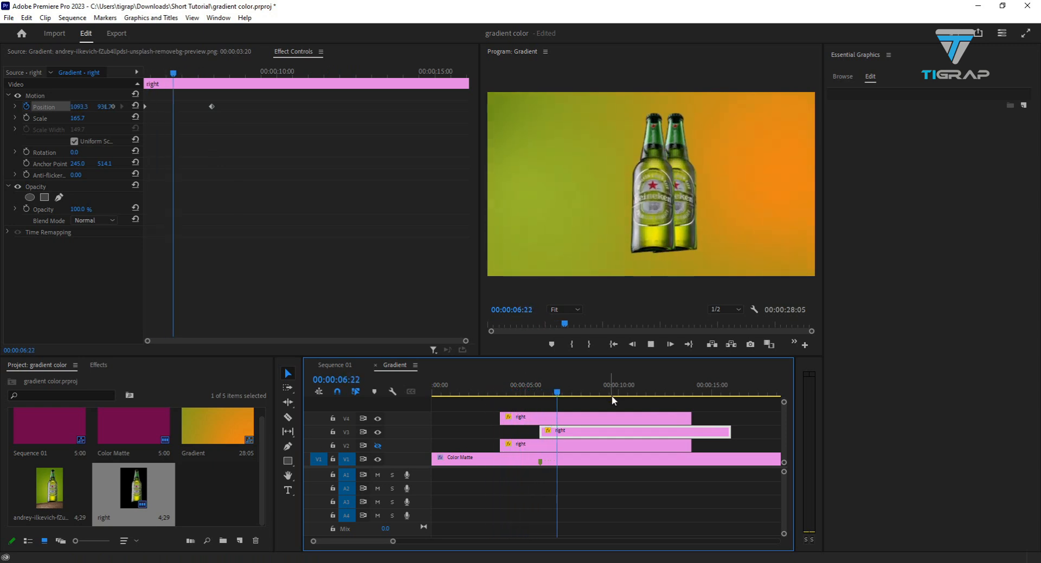
pyautogui.press('space')
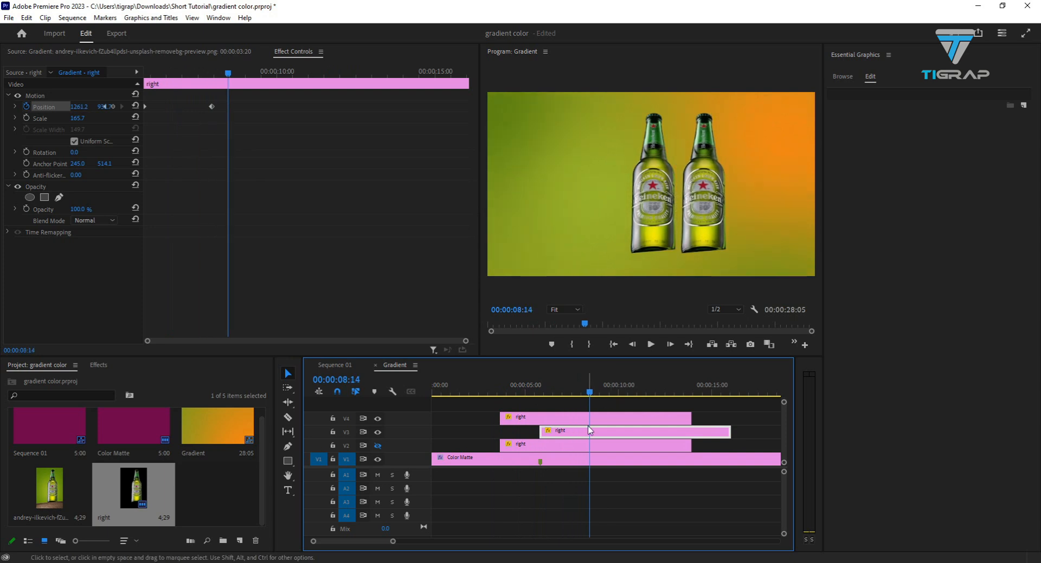
# - Move the V2 bottle clip to start at 00:00:05:25 and add a Position keyframe at its start
pyautogui.moveTo(591, 391); pyautogui.dragTo(533, 392)
pyautogui.moveTo(542, 443); pyautogui.dragTo(581, 443)
pyautogui.click(556, 442)
pyautogui.moveTo(533, 391); pyautogui.dragTo(544, 395)
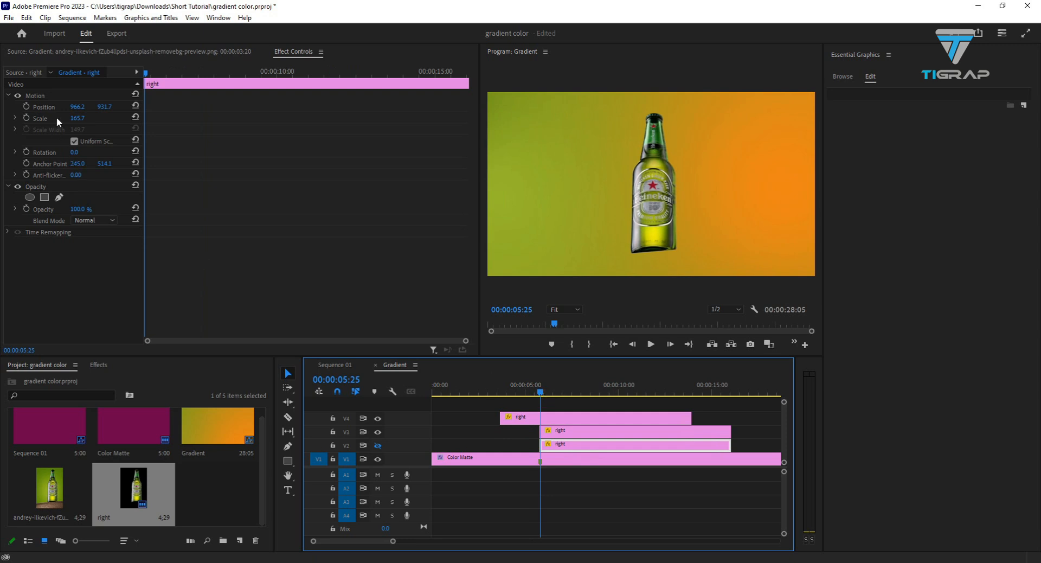
pyautogui.click(25, 106)
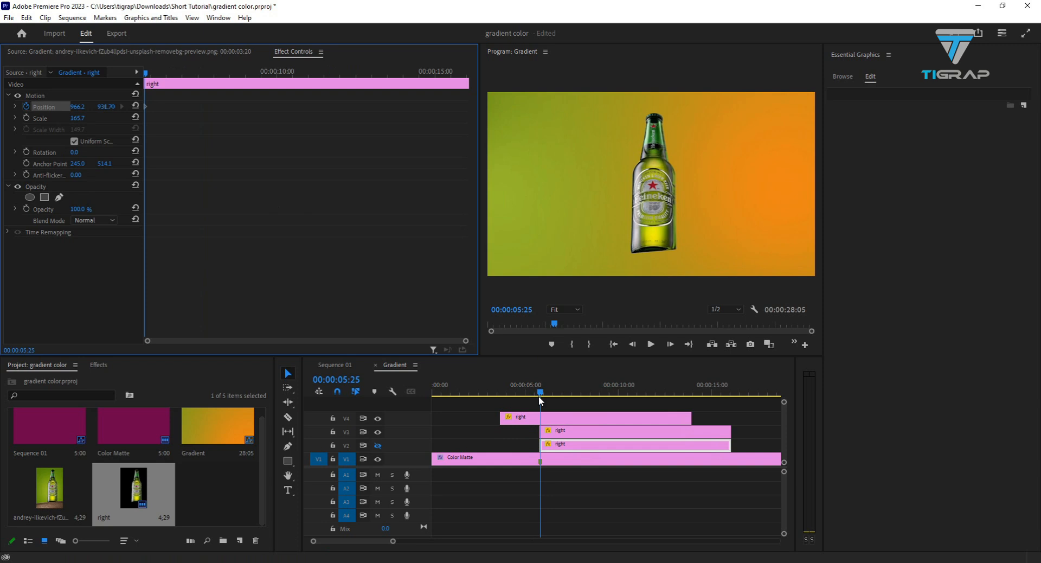
# - Show track V2, set its bottle's horizontal Position to 675.2 at 00:00:07:28 as a second keyframe, and play back the animation
pyautogui.moveTo(540, 399); pyautogui.dragTo(580, 398)
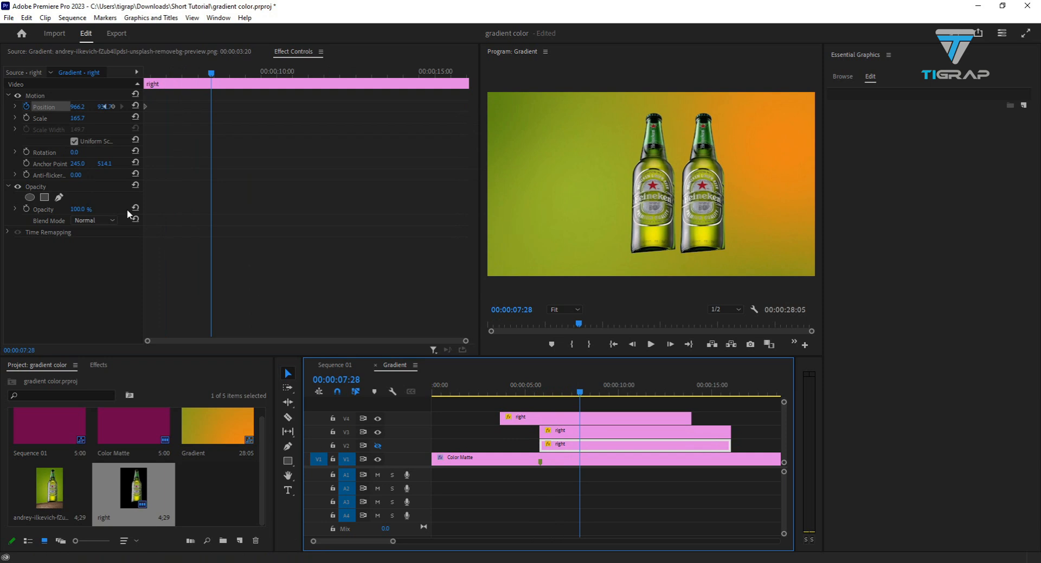
pyautogui.moveTo(75, 108); pyautogui.dragTo(45, 107)
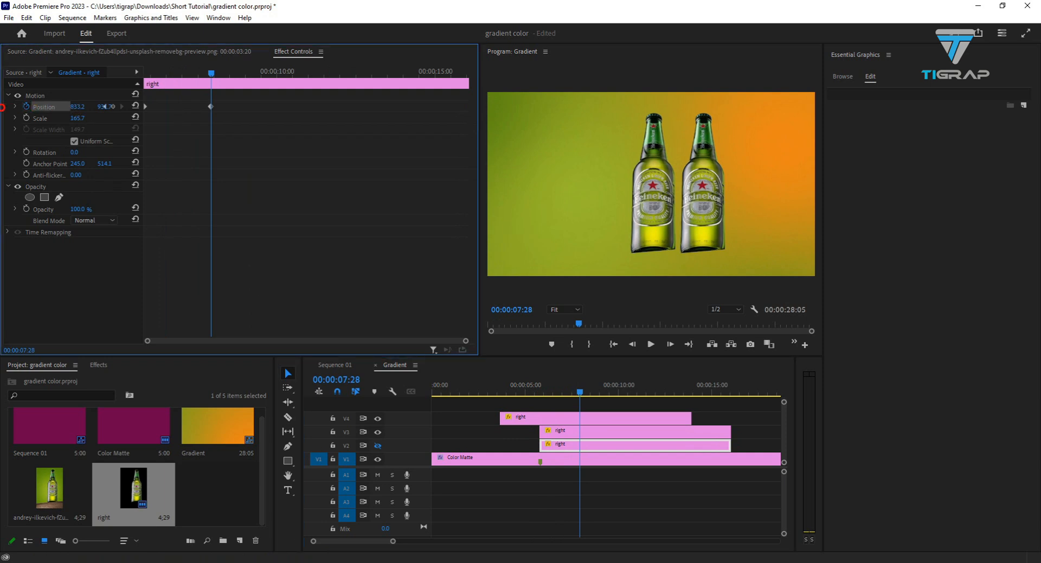
pyautogui.click(378, 445)
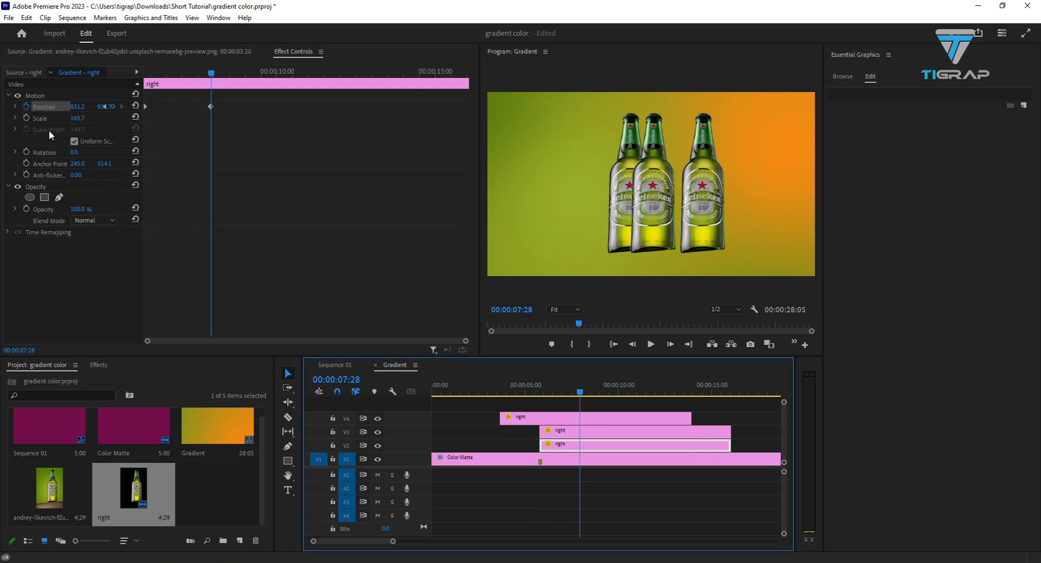
pyautogui.moveTo(80, 111)
pyautogui.mouseDown()
pyautogui.moveTo(10, 111)
pyautogui.moveTo(76, 107)
pyautogui.mouseUp()
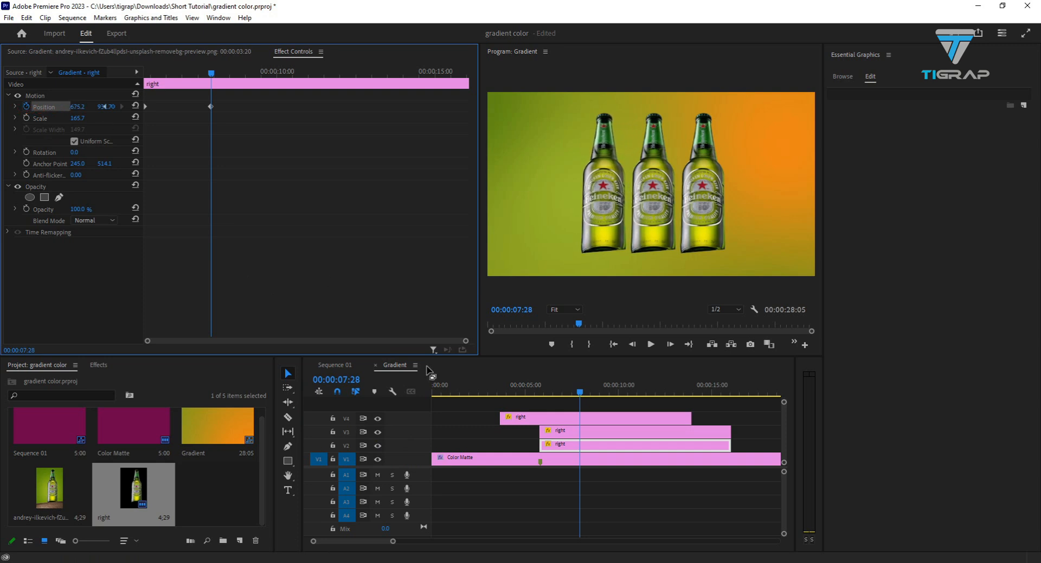
pyautogui.moveTo(580, 394); pyautogui.dragTo(463, 394)
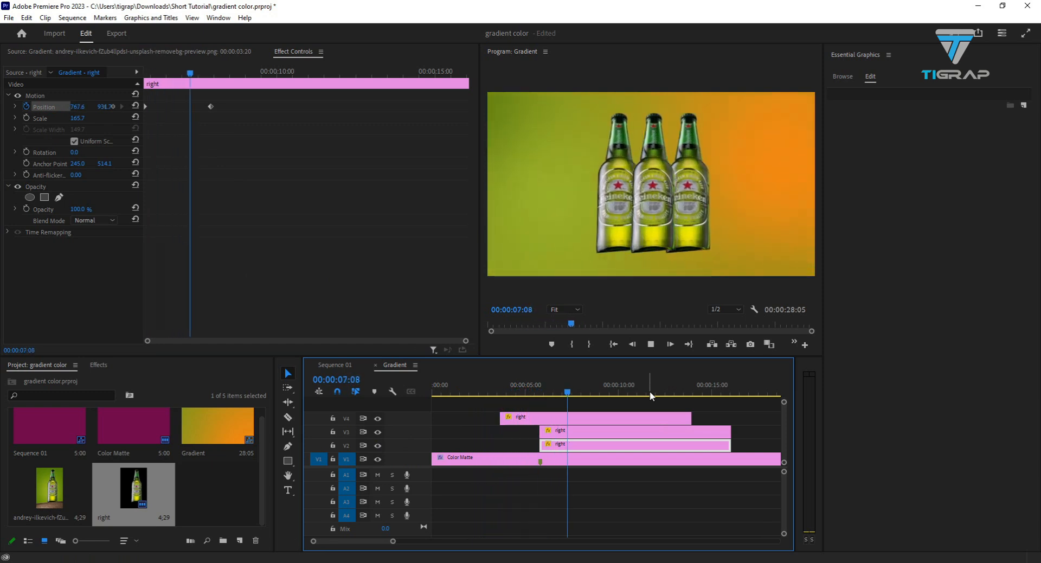
pyautogui.press('space')
# - Move the second Position keyframes of the V3 and V2 bottle clips to 00:00:06:24 and play back the faster slide
pyautogui.click(607, 430)
pyautogui.moveTo(212, 107); pyautogui.dragTo(176, 111)
pyautogui.click(582, 445)
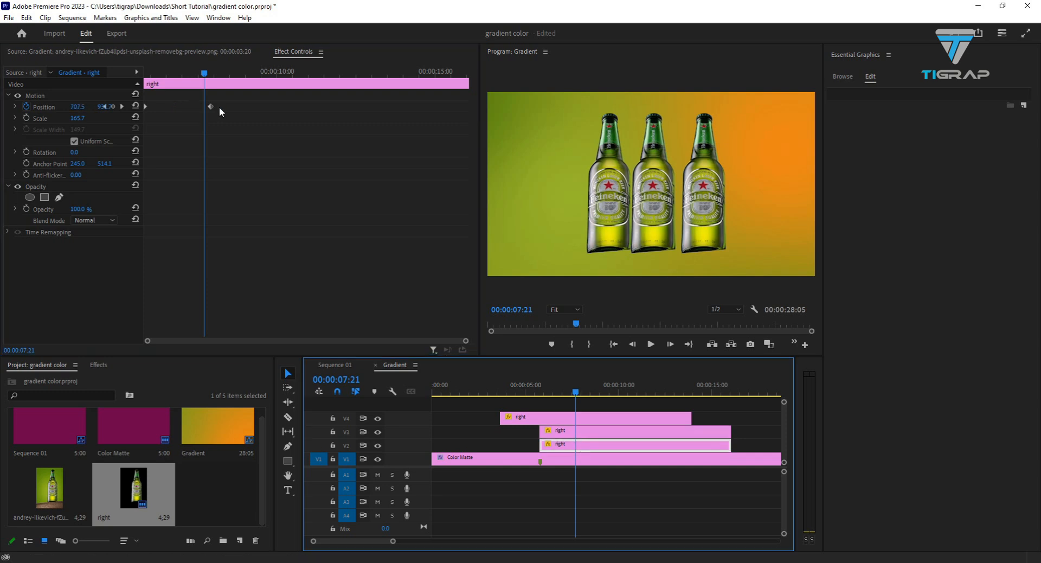
pyautogui.click(599, 431)
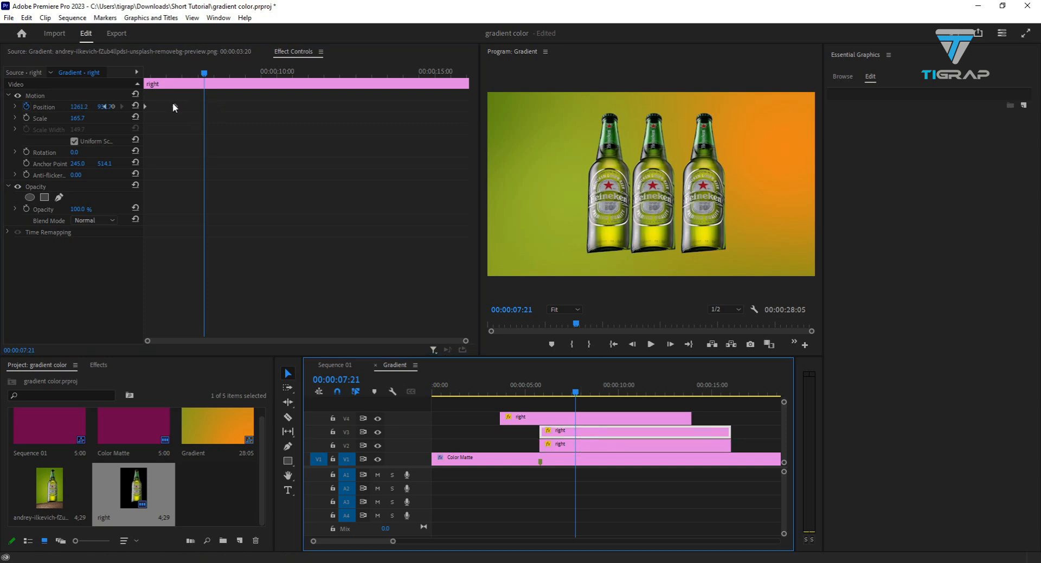
pyautogui.moveTo(204, 75); pyautogui.dragTo(175, 81)
pyautogui.click(579, 445)
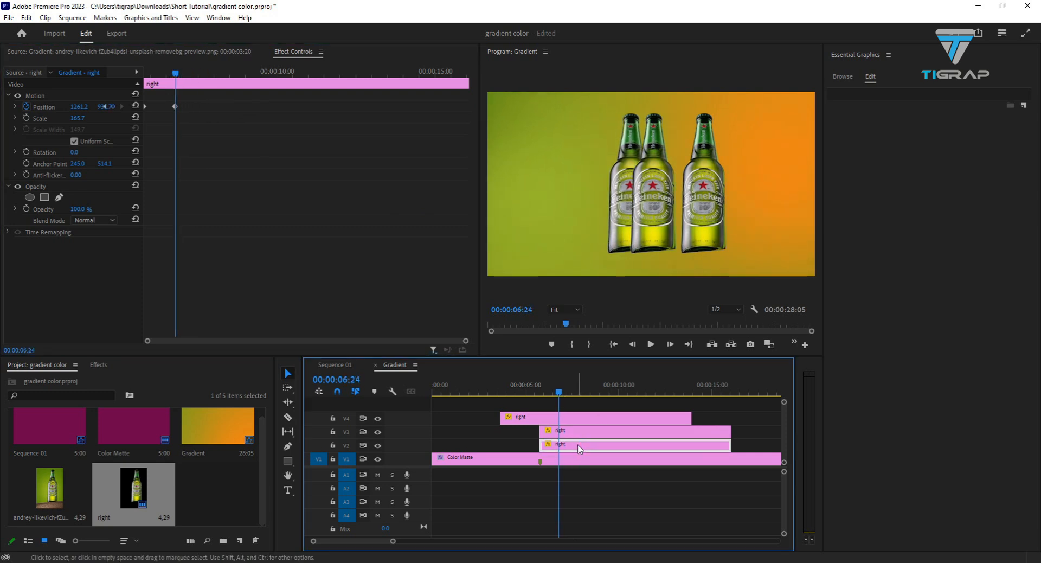
pyautogui.moveTo(211, 107); pyautogui.dragTo(174, 106)
pyautogui.moveTo(557, 397); pyautogui.dragTo(486, 392)
pyautogui.press('space')
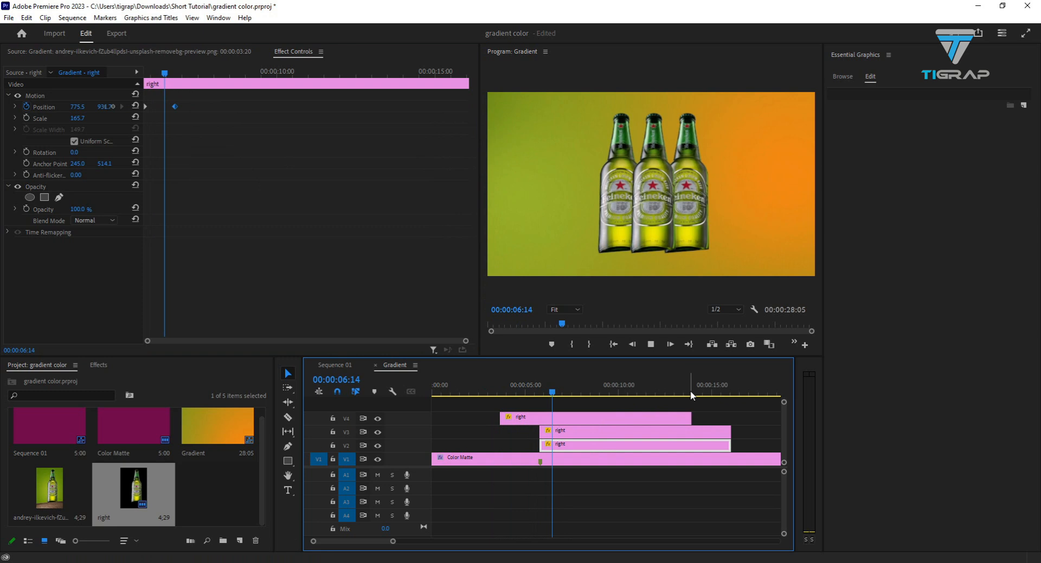
pyautogui.press('space')
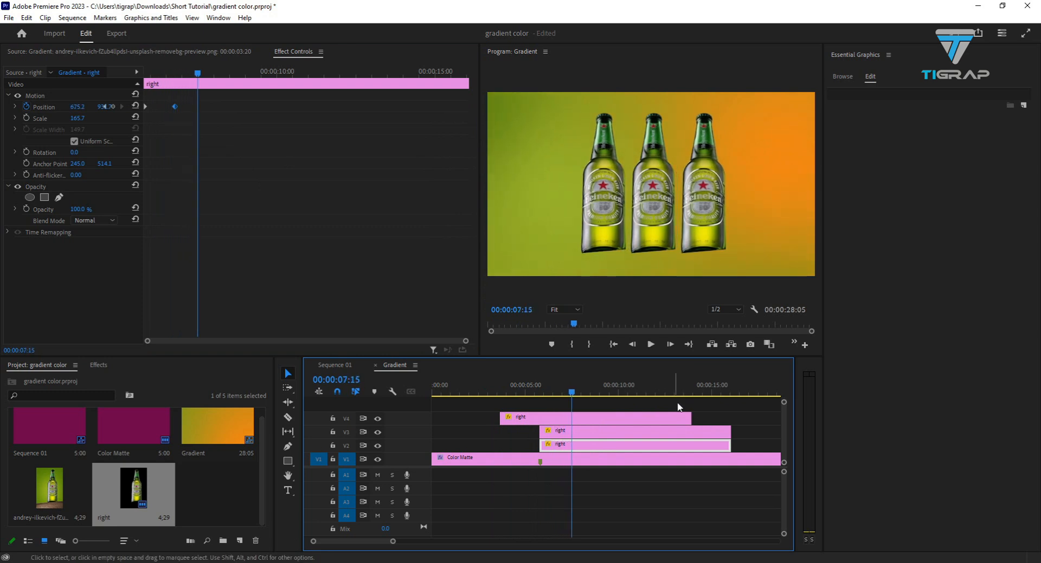
# - Apply Ease Out to the V3 bottle's first Position keyframe and Ease In to its second, using temporal interpolation
pyautogui.click(573, 433)
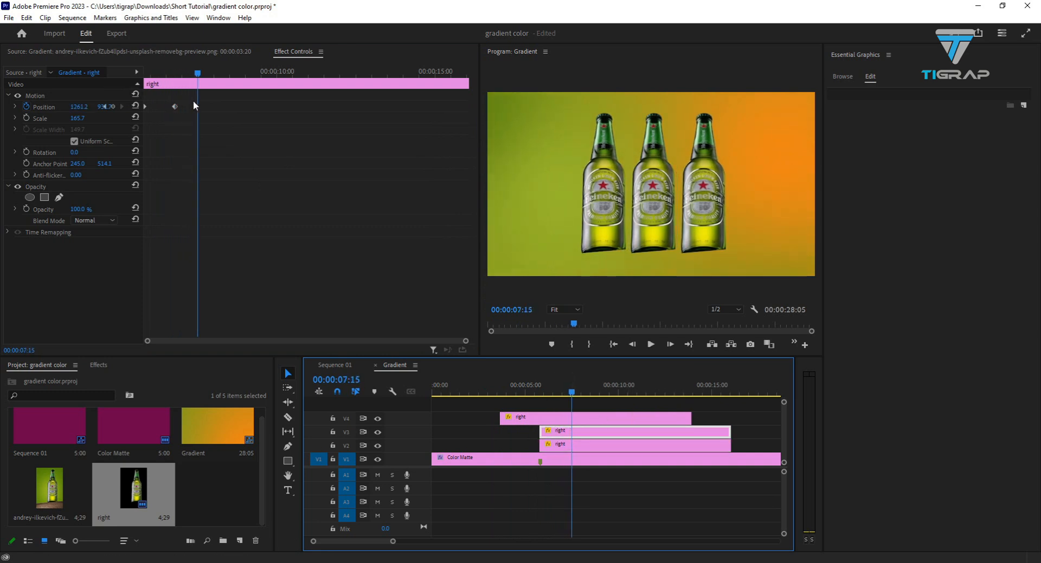
pyautogui.click(144, 106)
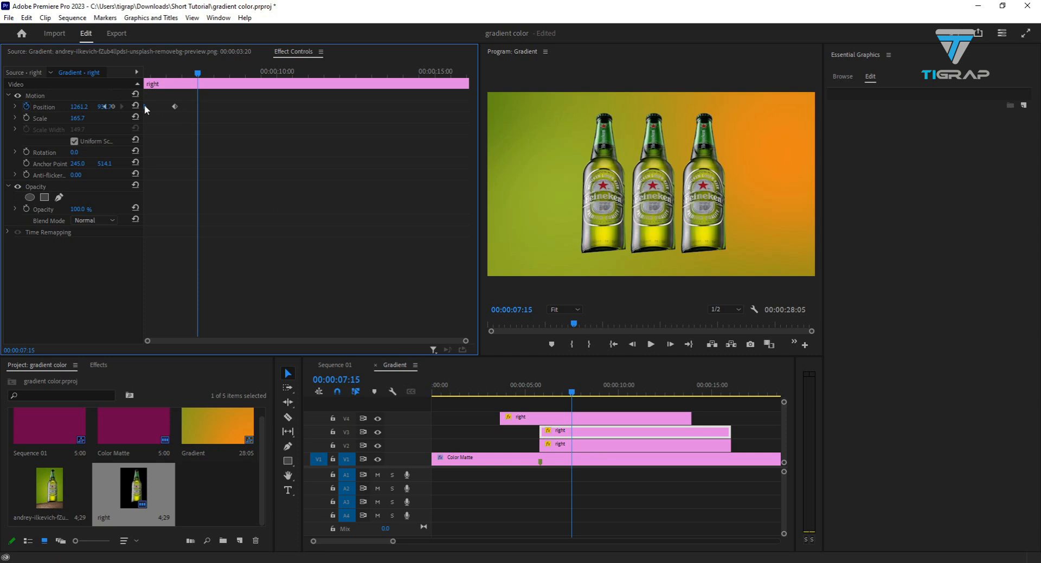
pyautogui.rightClick(144, 106)
pyautogui.click(154, 100)
pyautogui.rightClick(145, 107)
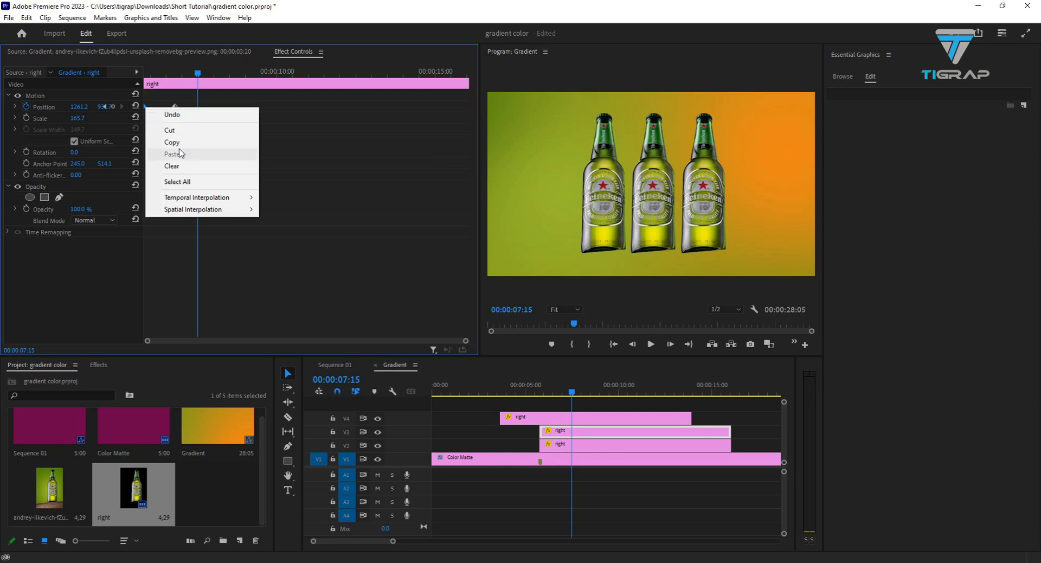
pyautogui.moveTo(191, 212)
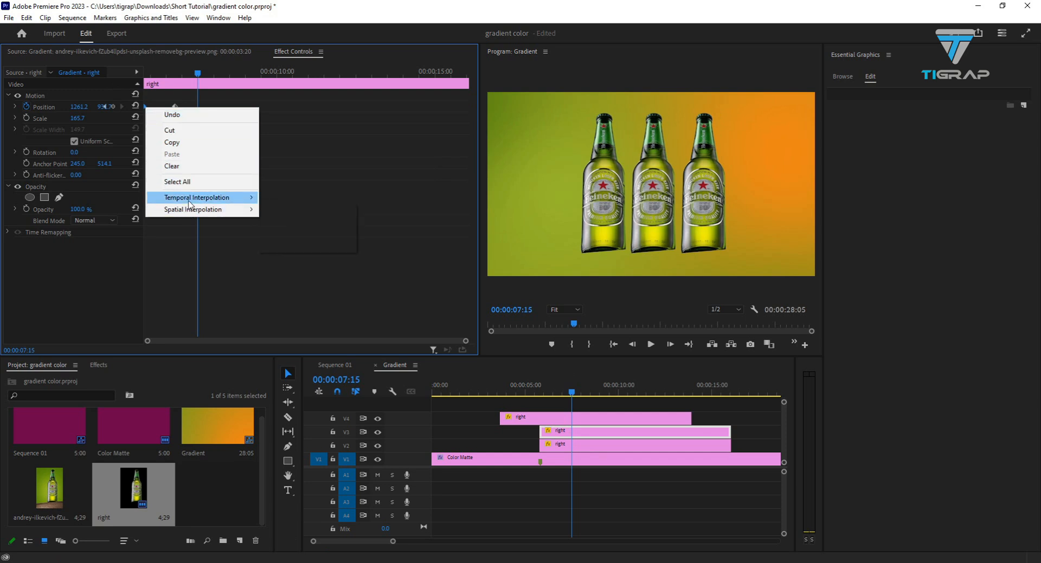
pyautogui.click(288, 272)
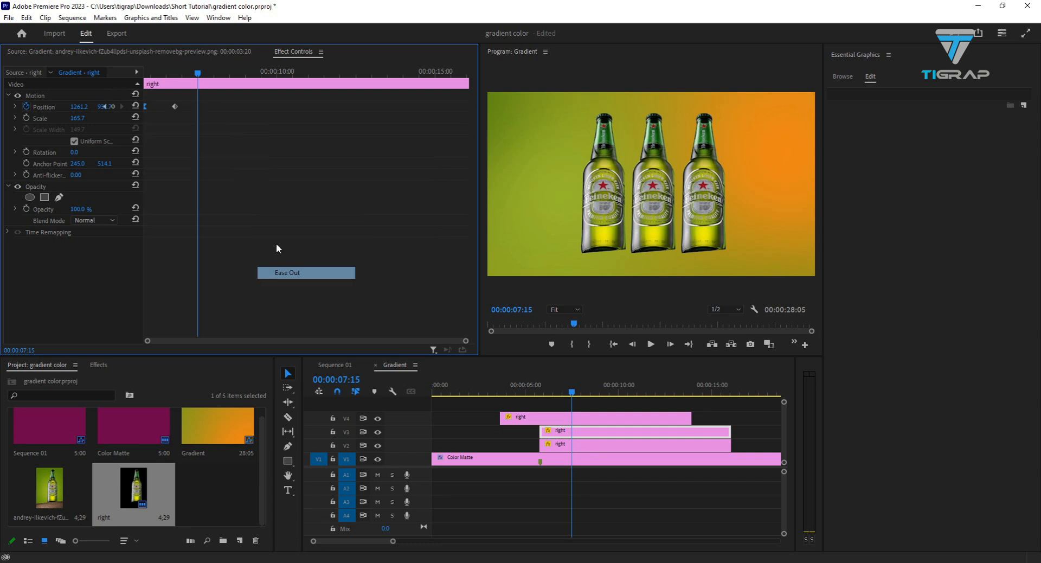
pyautogui.rightClick(175, 107)
pyautogui.moveTo(230, 201)
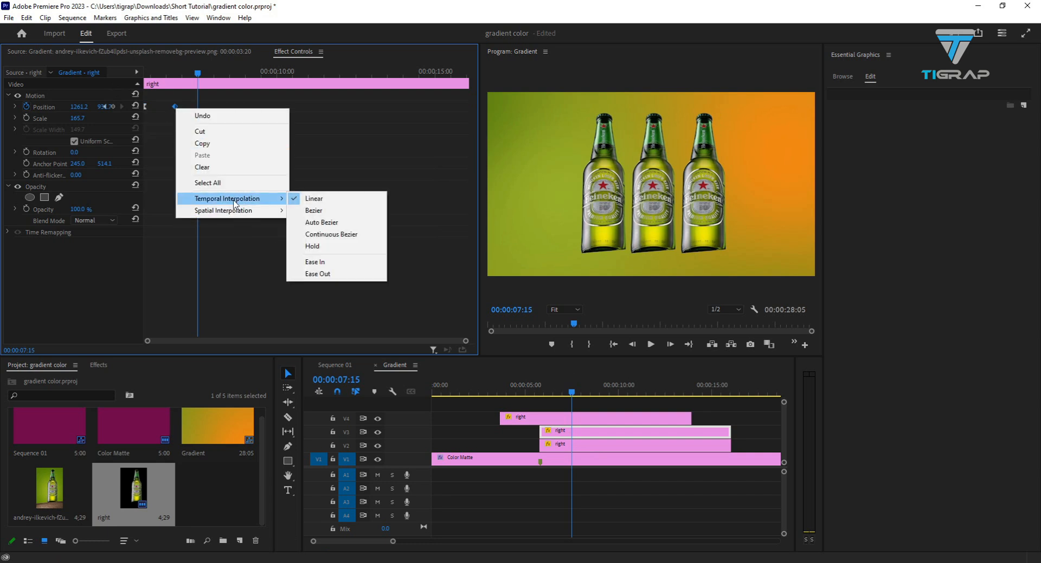
pyautogui.click(317, 265)
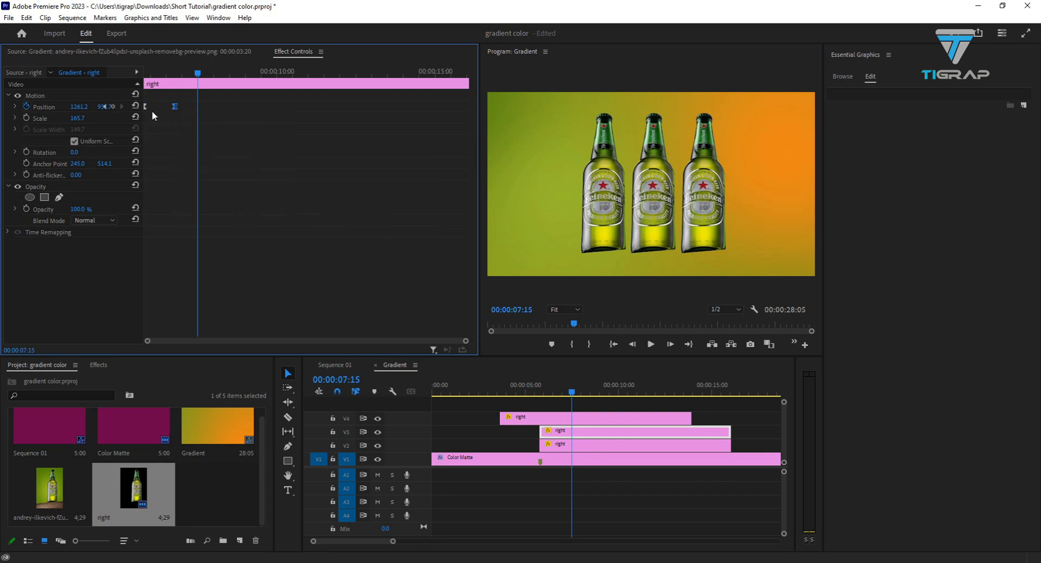
# - Lengthen the V3 bottle's starting Position velocity handle towards the end keyframe, and collapse the Position graph
pyautogui.click(14, 107)
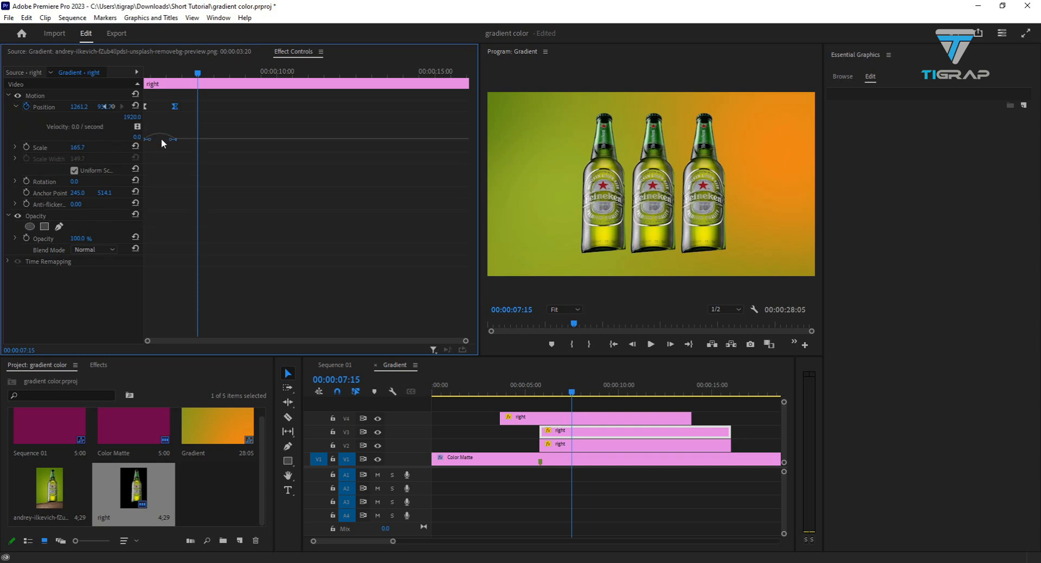
pyautogui.moveTo(150, 140); pyautogui.dragTo(164, 140)
pyautogui.click(175, 107)
pyautogui.click(14, 106)
# - Apply temporal Ease Out to the V2 bottle's first Position keyframe and Ease In to its second
pyautogui.click(591, 445)
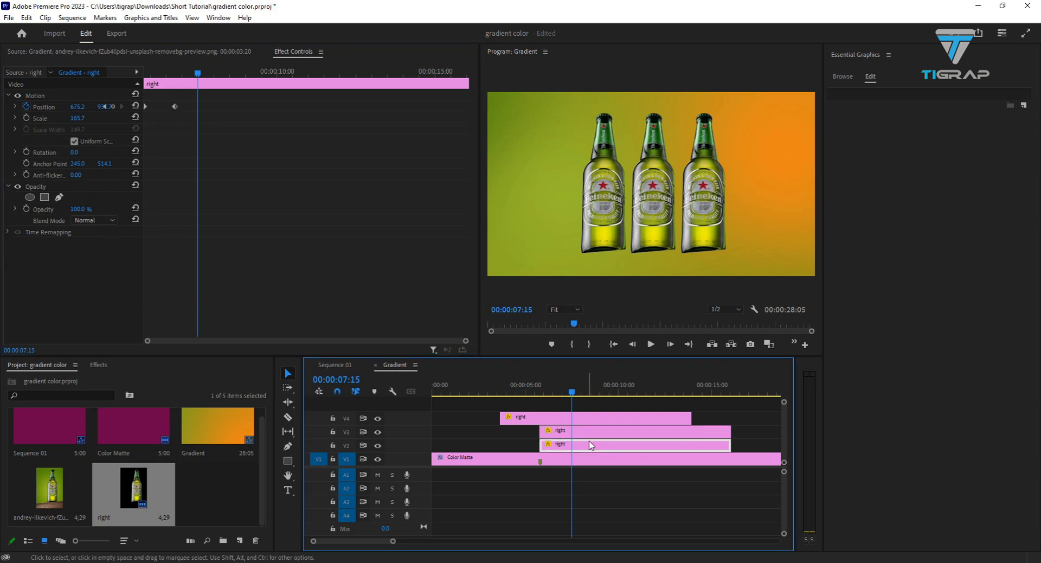
pyautogui.click(145, 107)
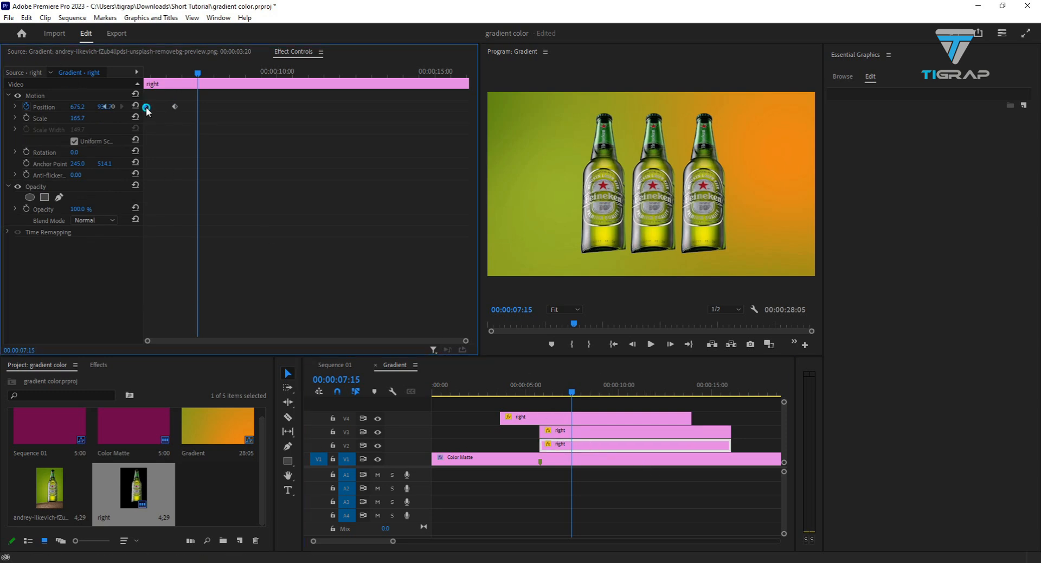
pyautogui.rightClick(145, 106)
pyautogui.moveTo(244, 200)
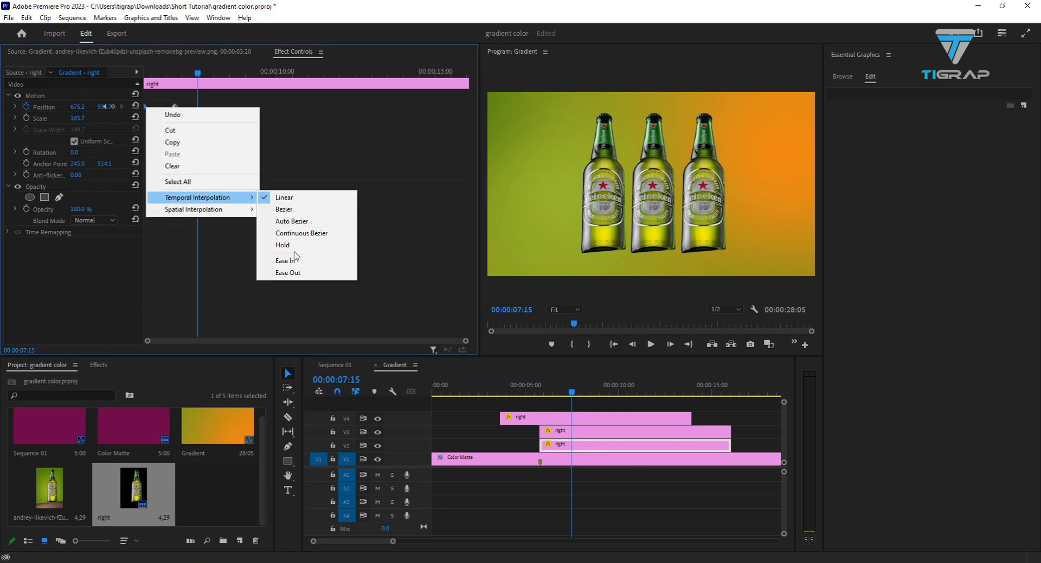
pyautogui.click(288, 272)
pyautogui.rightClick(174, 106)
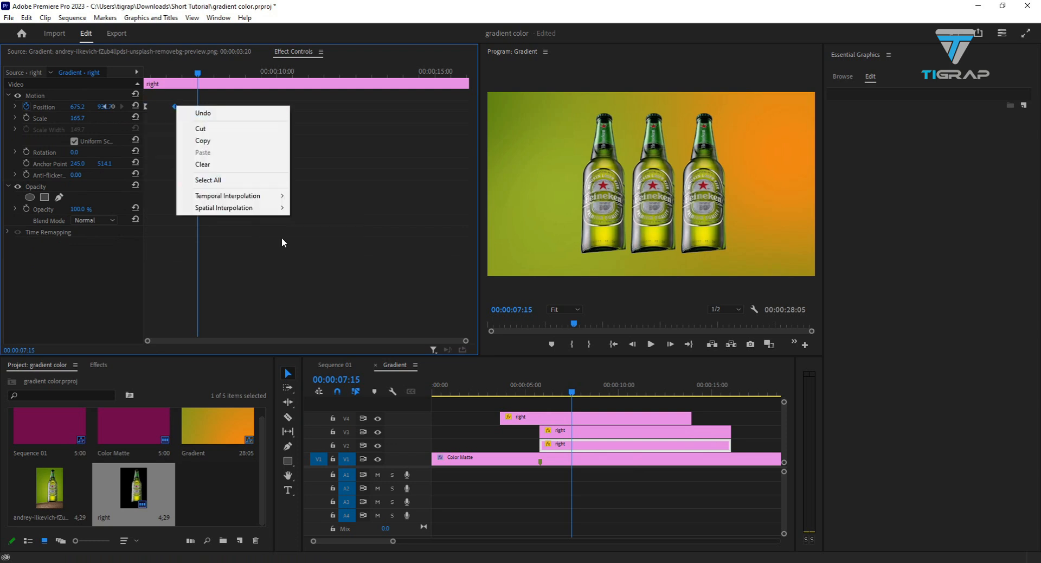
pyautogui.moveTo(244, 195)
pyautogui.click(330, 263)
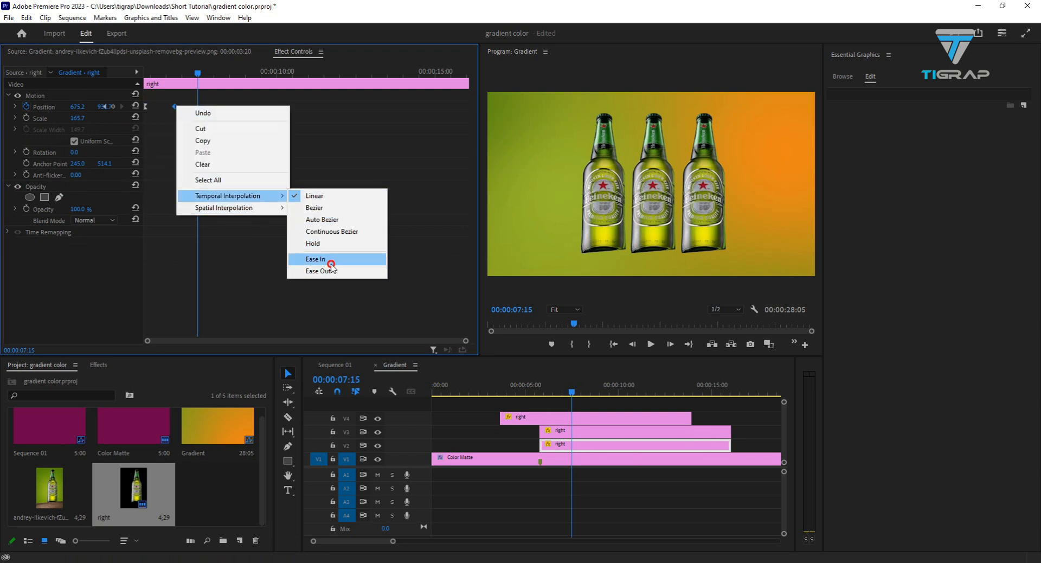
# - Lengthen the V2 bottle's starting Position velocity handle to just over halfway towards the end keyframe, and preview the animation
pyautogui.click(15, 107)
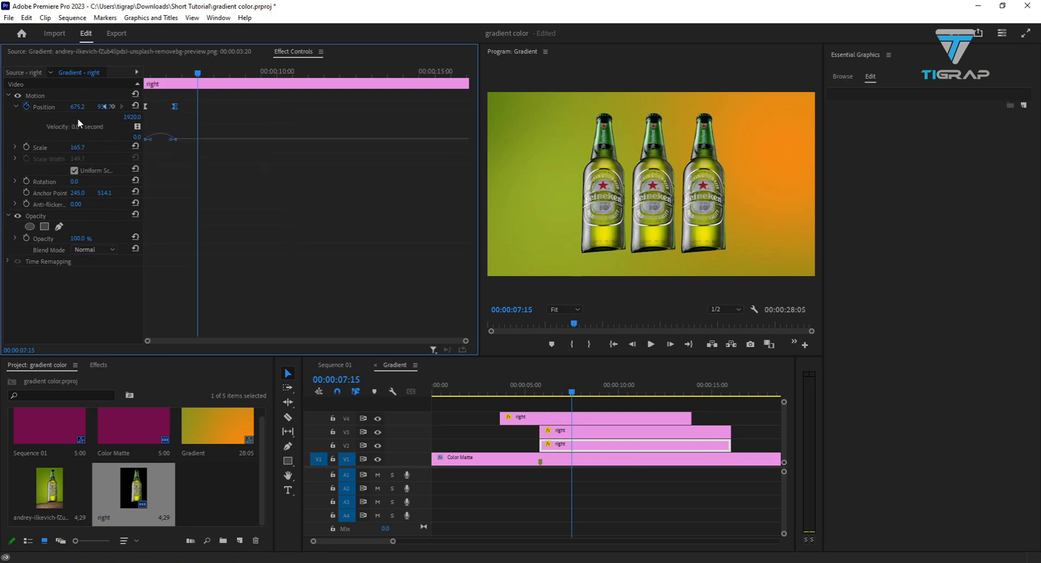
pyautogui.moveTo(154, 141); pyautogui.dragTo(170, 142)
pyautogui.moveTo(569, 392); pyautogui.dragTo(495, 393)
pyautogui.press('space')
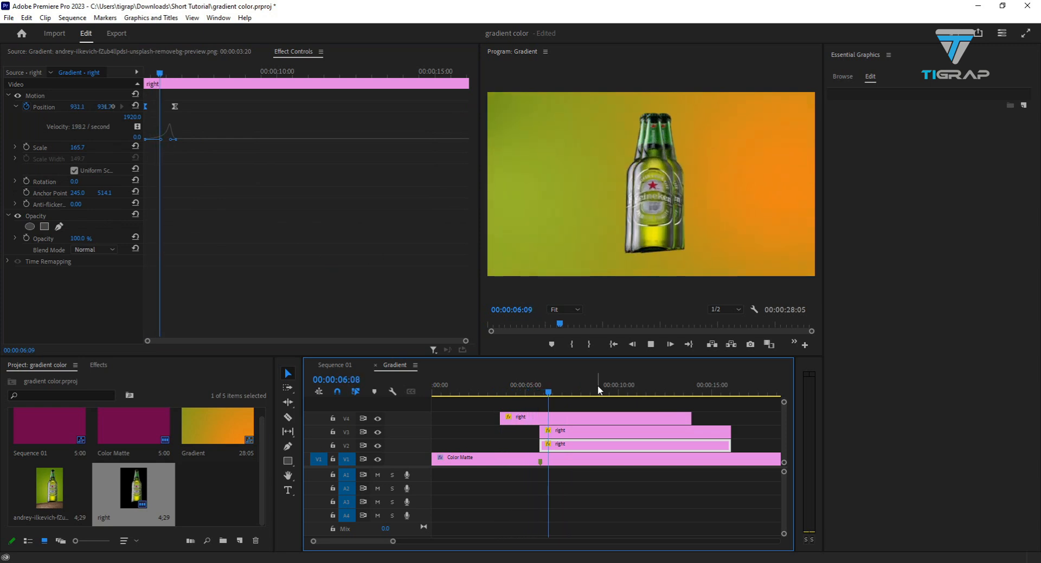
pyautogui.press('space')
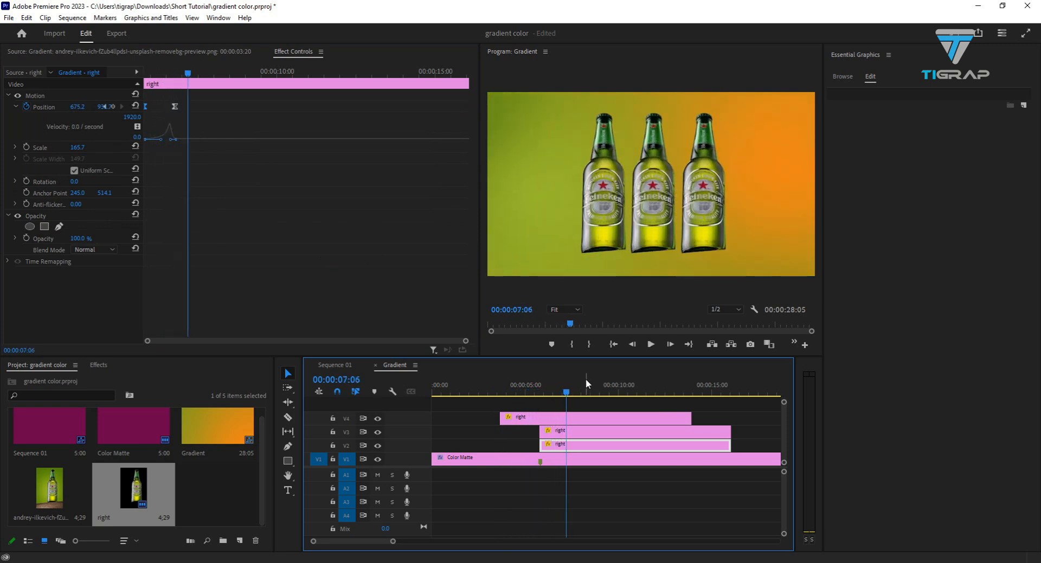
pyautogui.moveTo(558, 396)
pyautogui.mouseDown()
pyautogui.moveTo(548, 399)
pyautogui.moveTo(564, 401)
pyautogui.mouseUp()
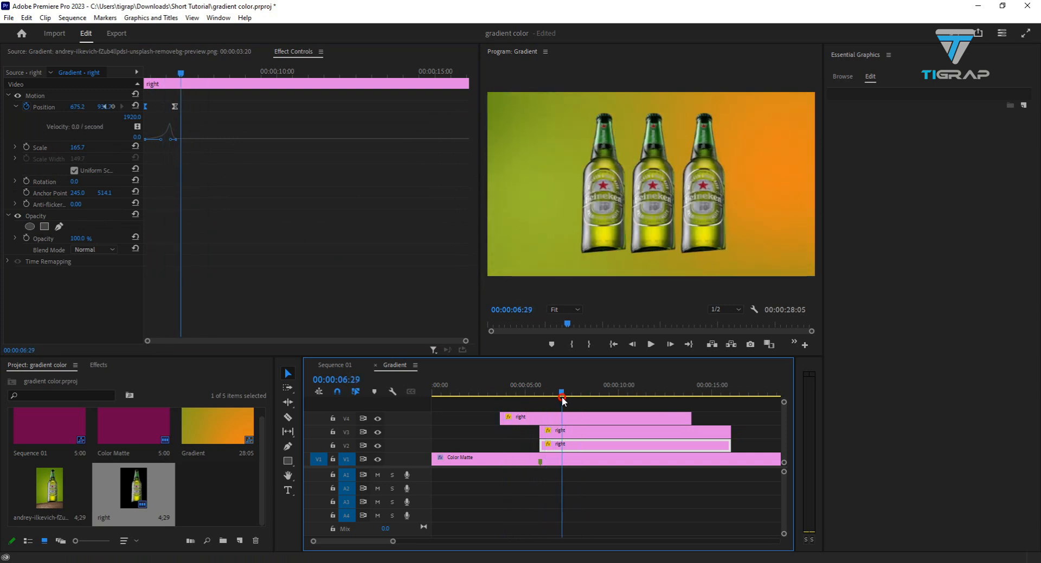
# - Widen the timeline area and set the V3 bottle's Scale to 130
pyautogui.click(578, 431)
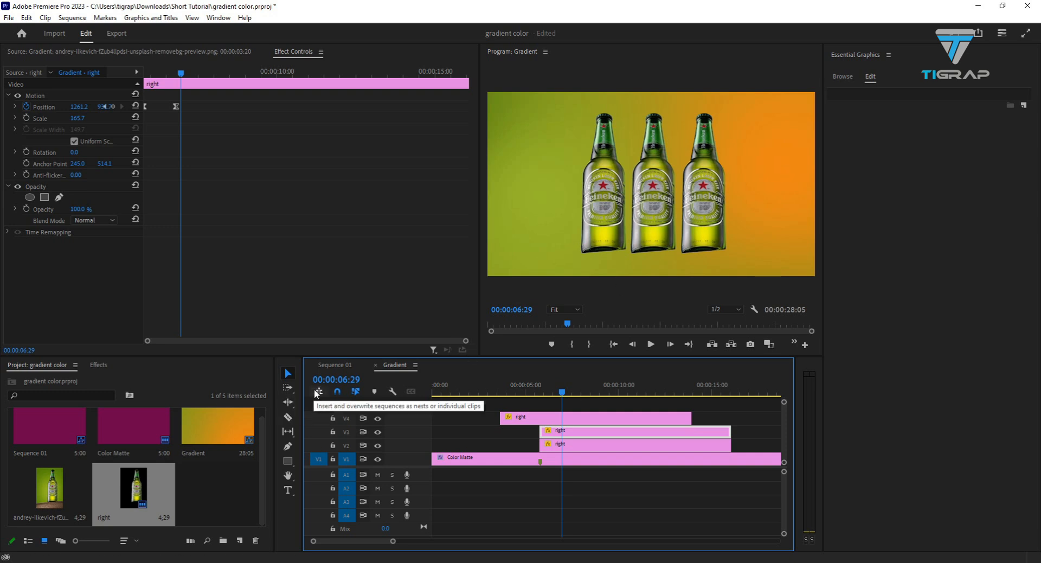
pyautogui.moveTo(304, 388); pyautogui.dragTo(199, 383)
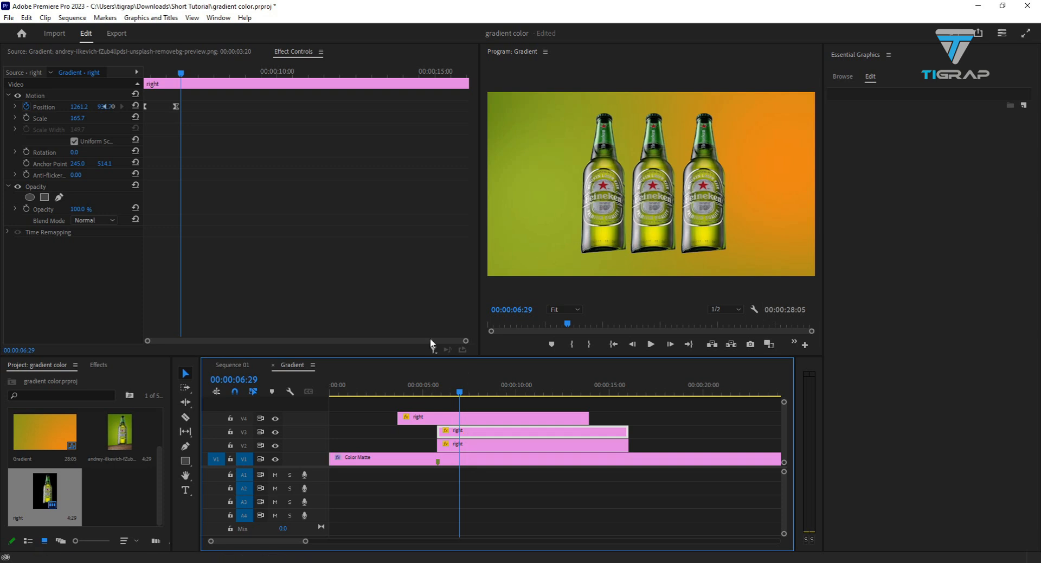
pyautogui.click(77, 118)
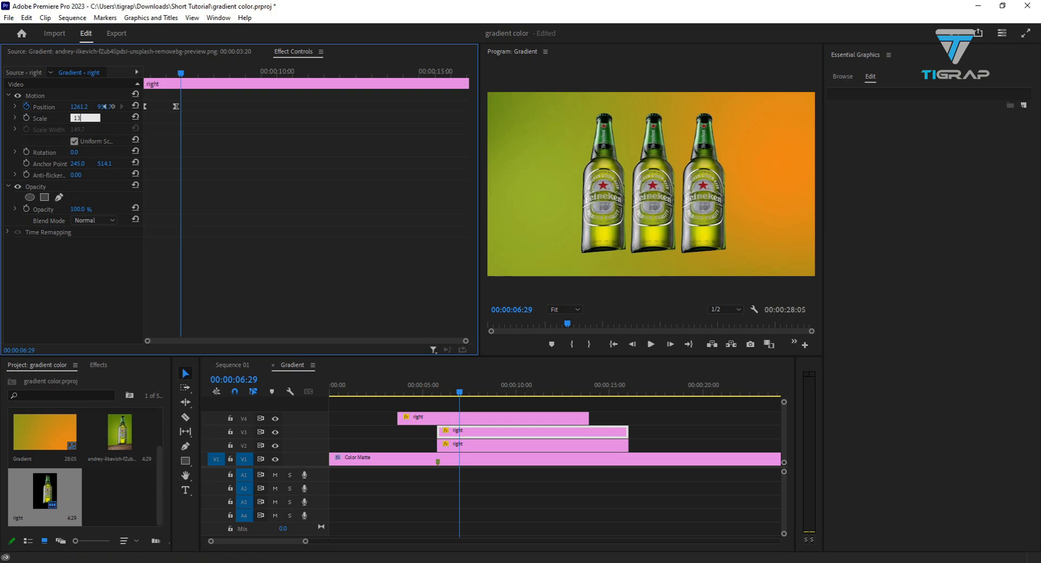
pyautogui.press('Return')
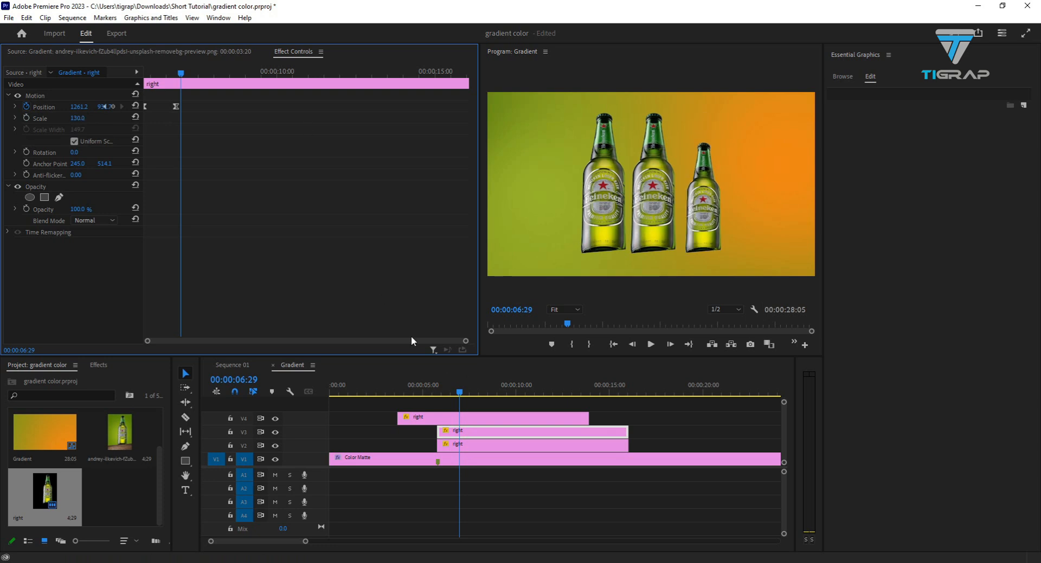
# - Set the V2 bottle's Scale to 130
pyautogui.click(467, 444)
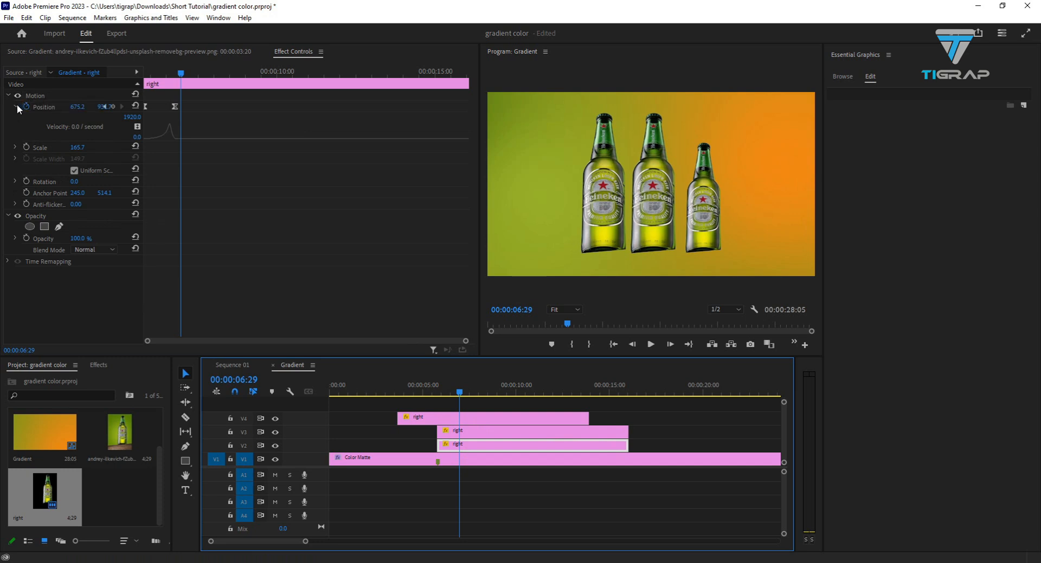
pyautogui.click(79, 147)
pyautogui.write('130')
pyautogui.press('Return')
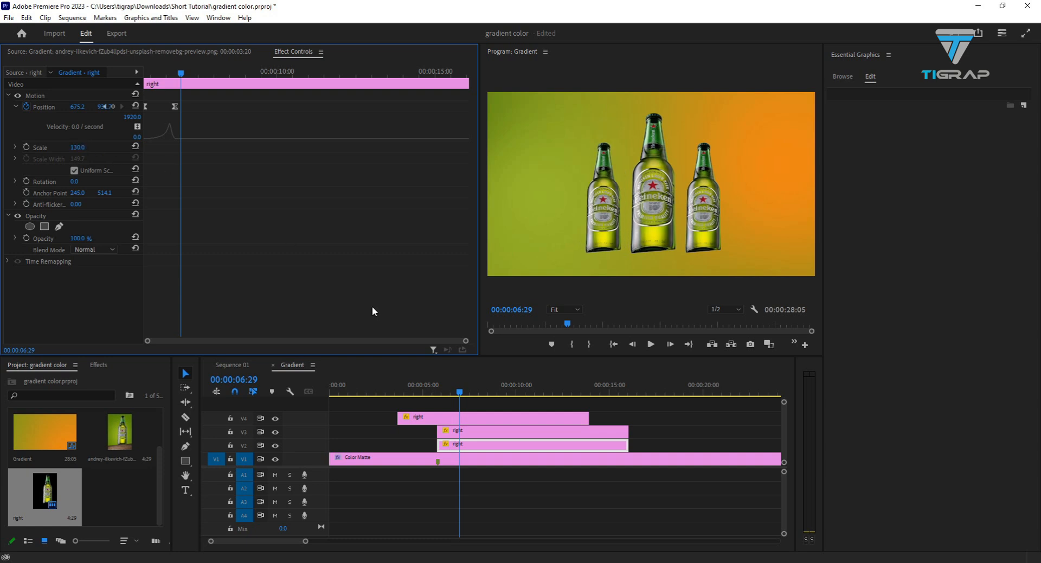
# - Preview the three-bottle animation from before the first bottle appears until both side bottles have slid out
pyautogui.click(485, 432)
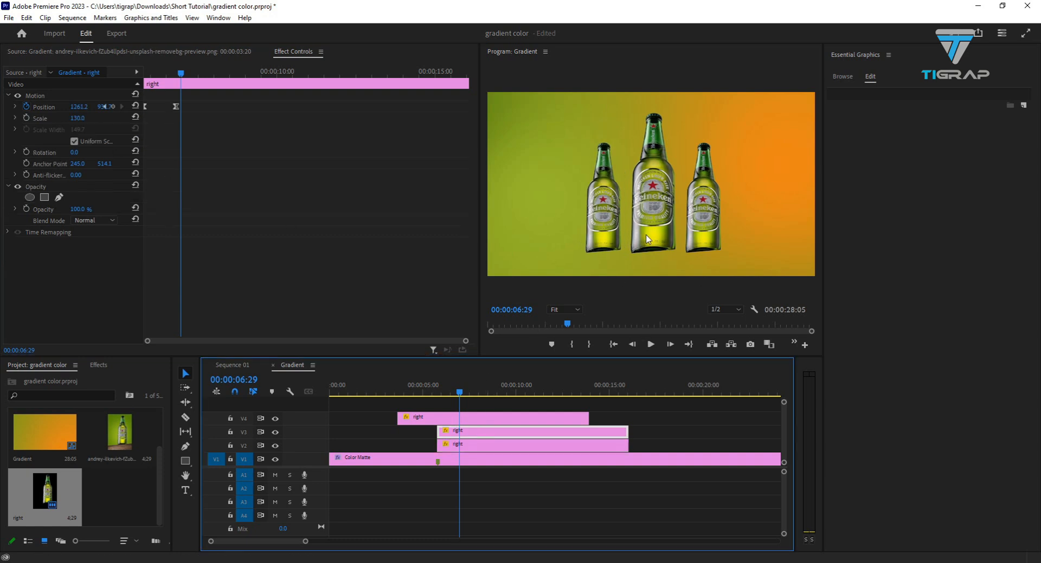
pyautogui.click(604, 199)
pyautogui.click(604, 199)
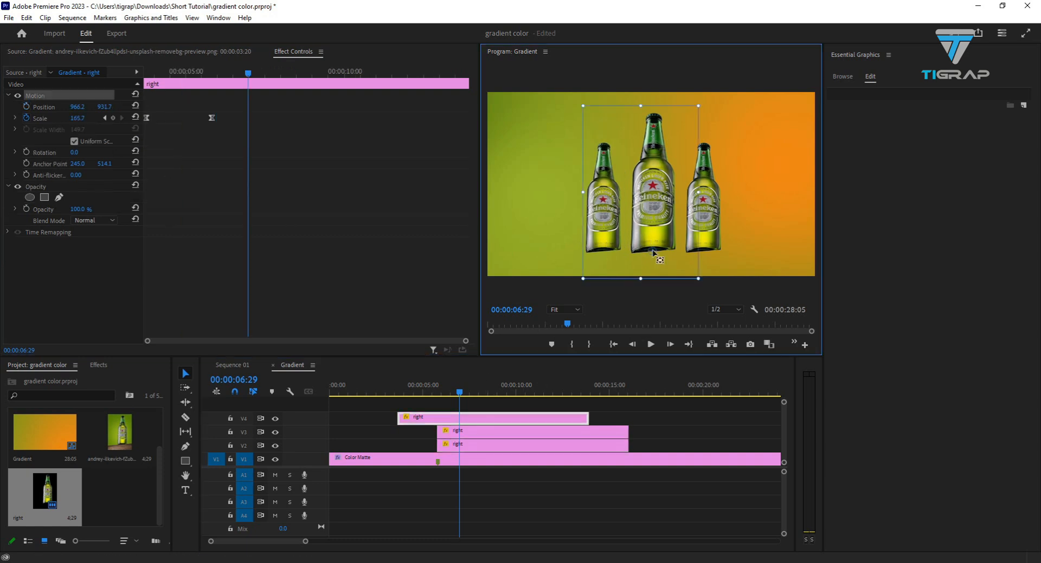
pyautogui.click(482, 421)
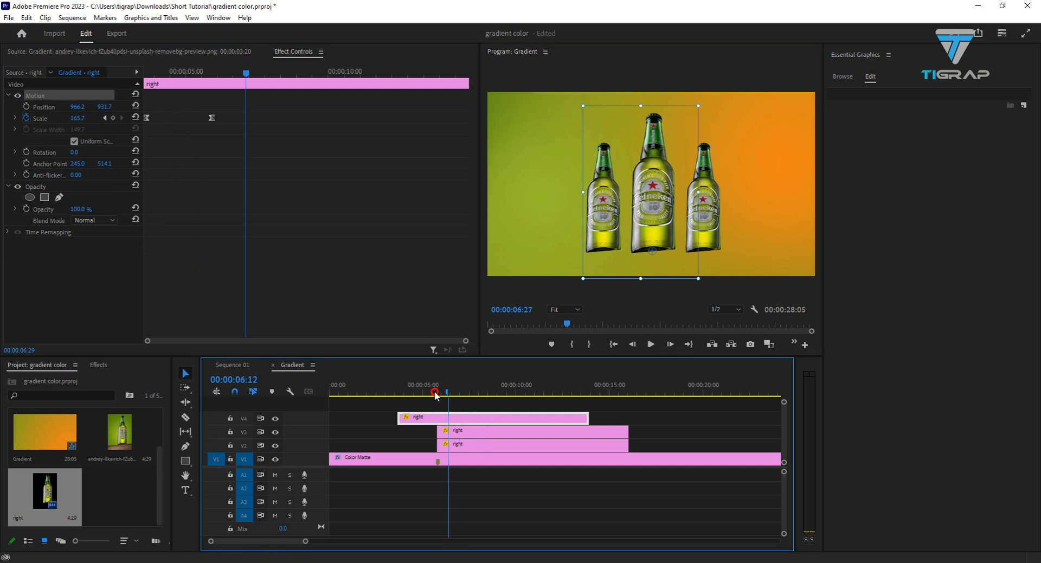
pyautogui.moveTo(459, 391); pyautogui.dragTo(363, 391)
pyautogui.click(651, 344)
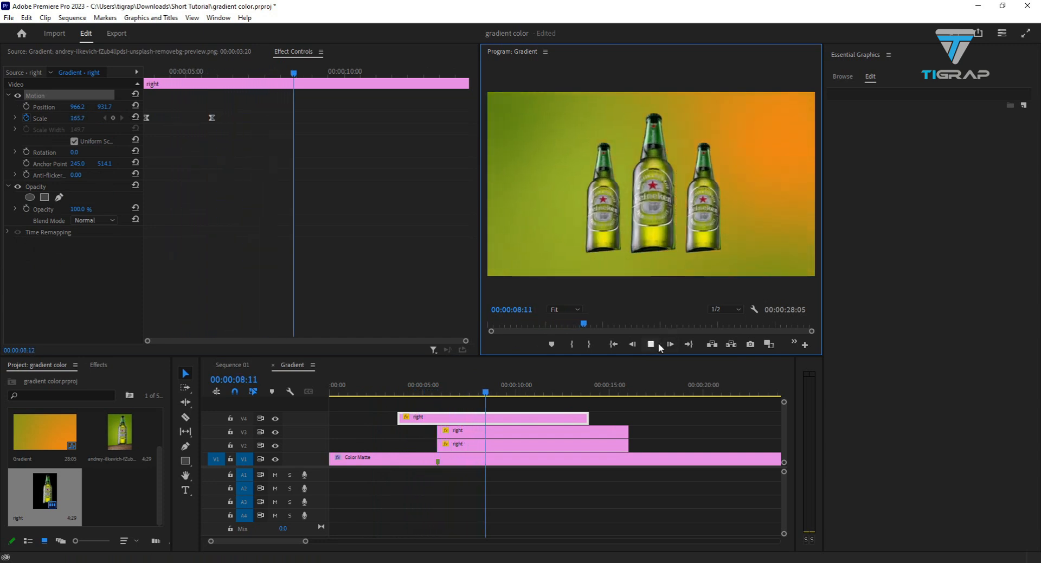
pyautogui.click(682, 198)
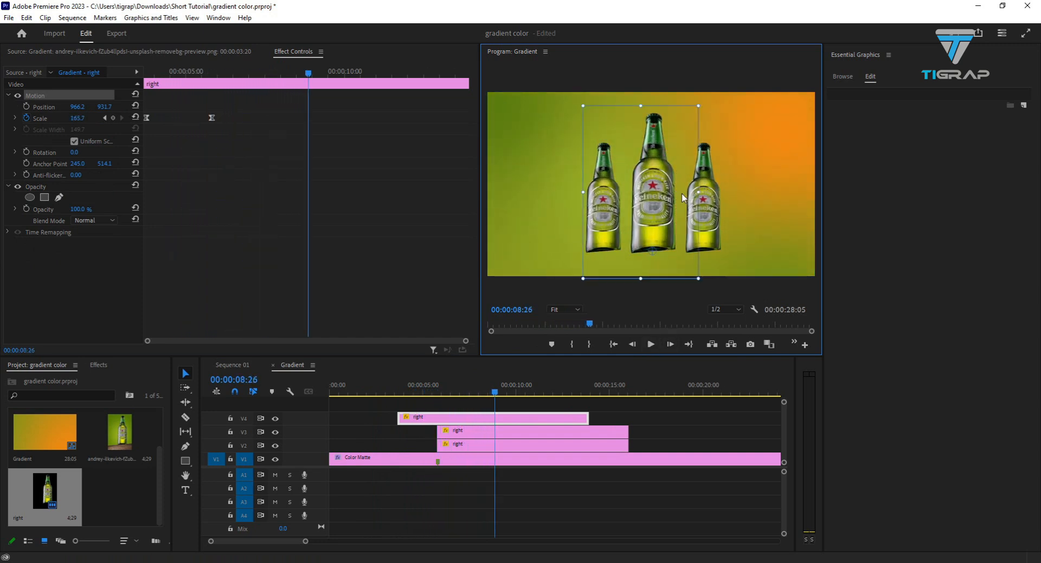
# - Select the two side bottle clips on V2 and V3 together
pyautogui.click(473, 438)
pyautogui.click(465, 443)
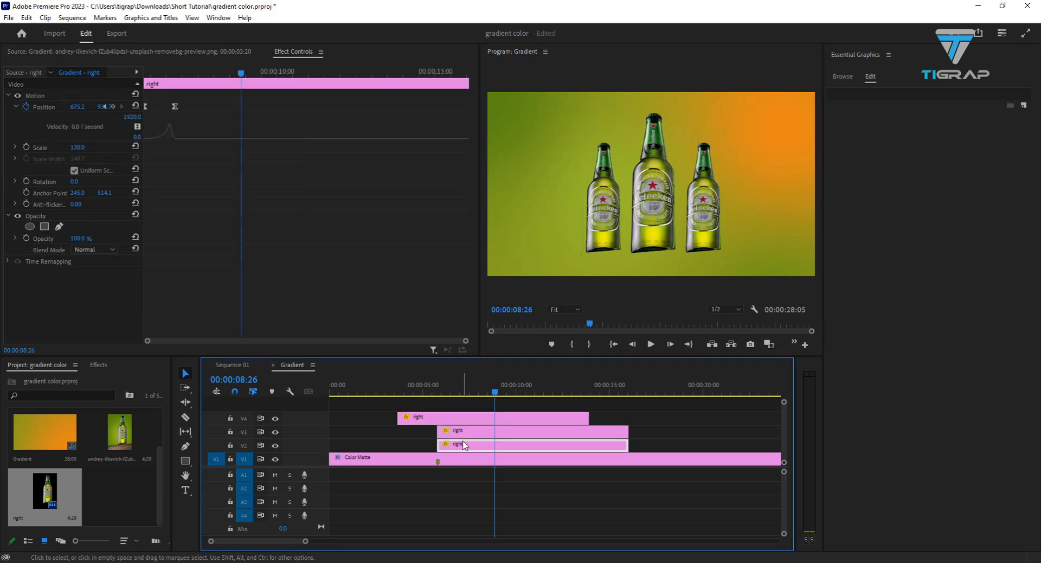
pyautogui.click(476, 433)
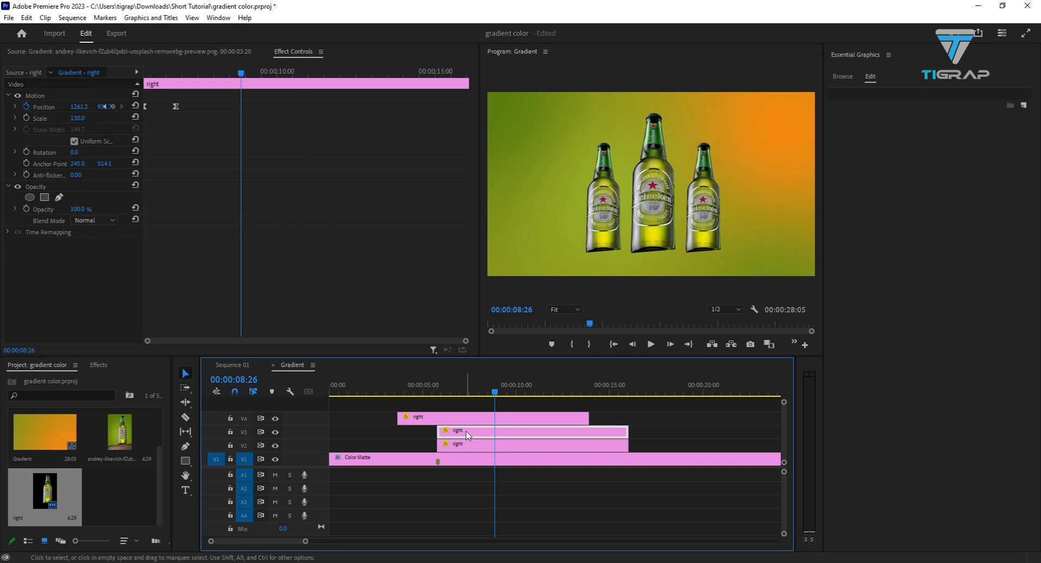
pyautogui.keyDown('shift'); pyautogui.click(463, 446); pyautogui.keyUp('shift')
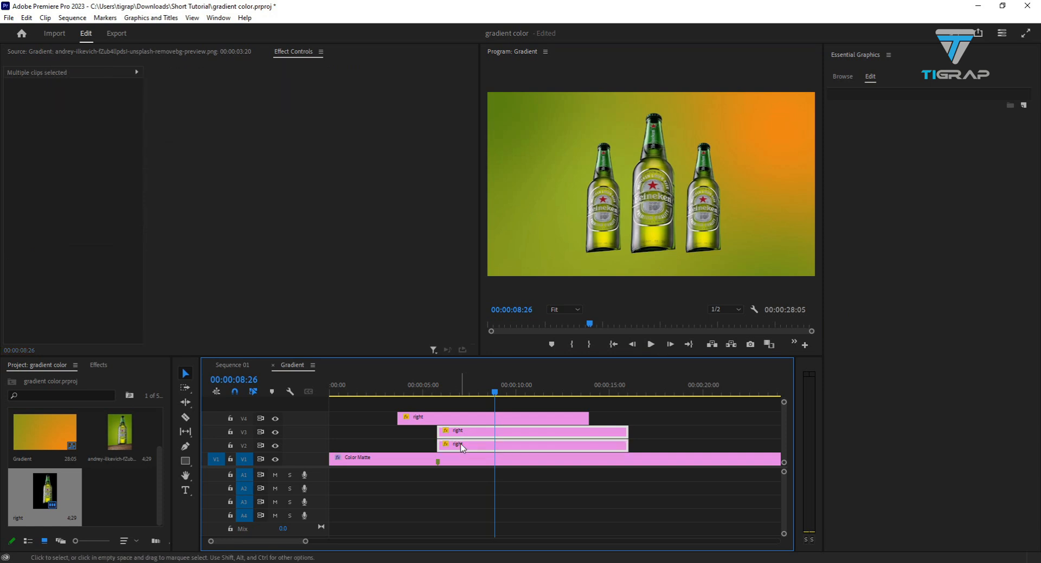
# - Try grouping the V2 and V3 bottle clips, and ungroup them
pyautogui.rightClick(463, 446)
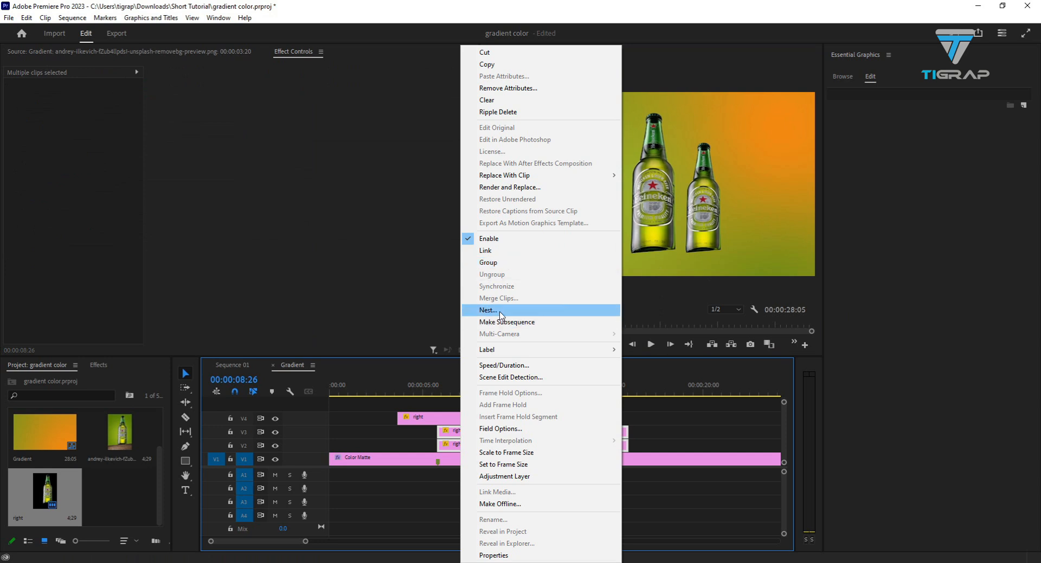
pyautogui.click(490, 263)
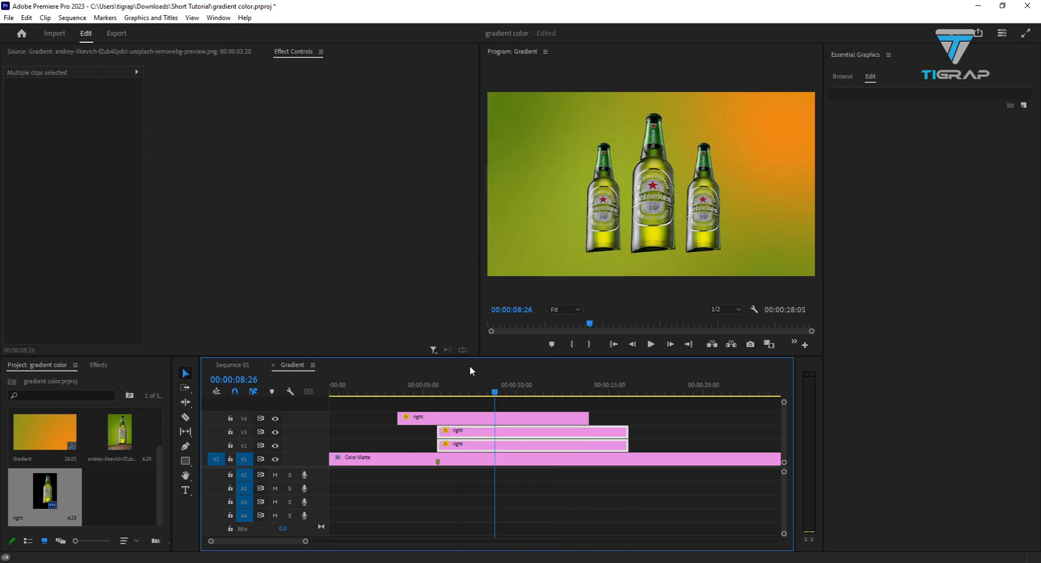
pyautogui.rightClick(481, 431)
pyautogui.click(495, 275)
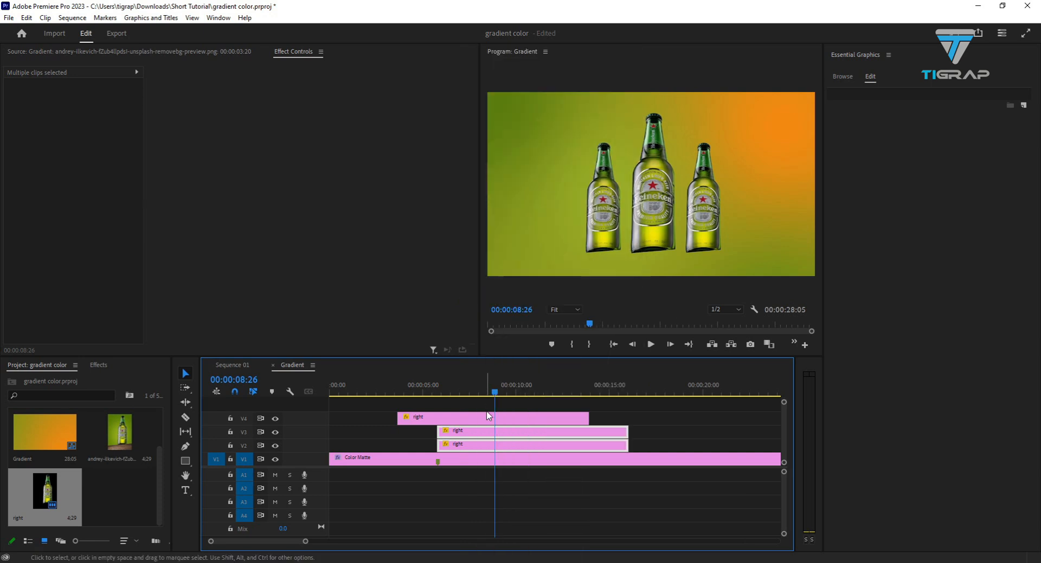
# - Nest the two selected side bottle clips into one sequence, keeping the default name
pyautogui.rightClick(479, 432)
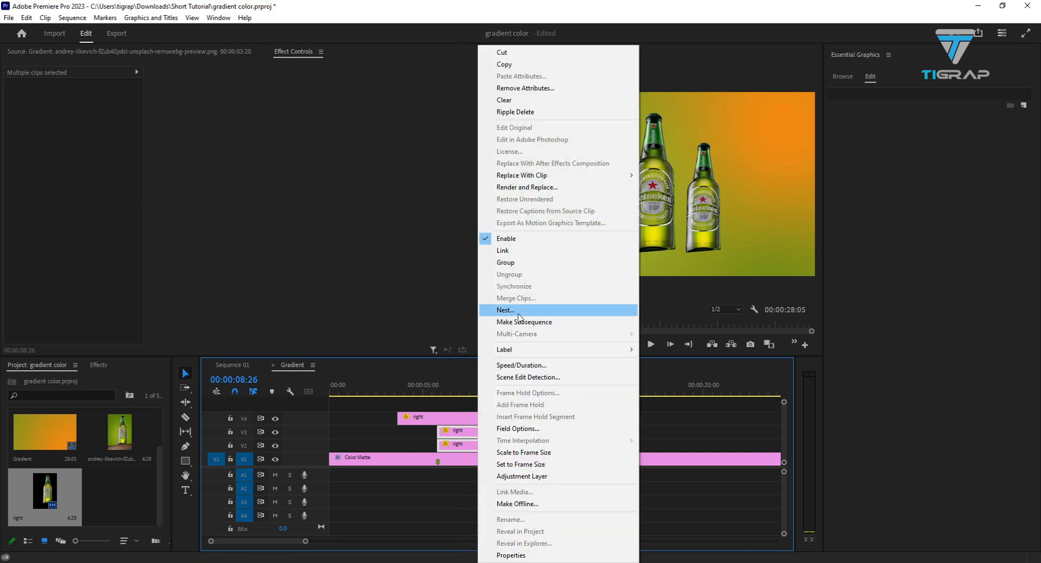
pyautogui.click(518, 317)
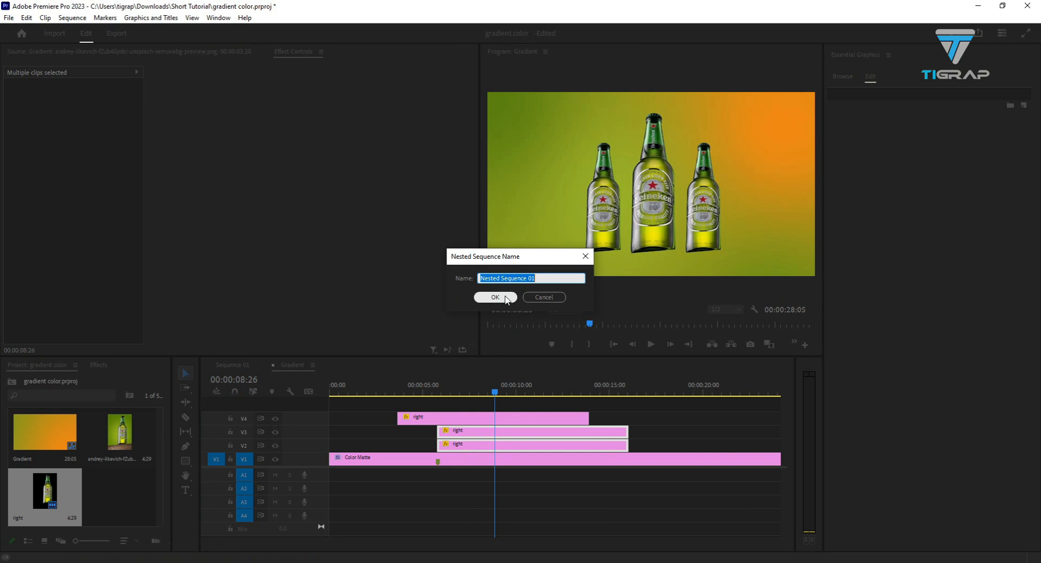
pyautogui.click(495, 297)
pyautogui.click(467, 448)
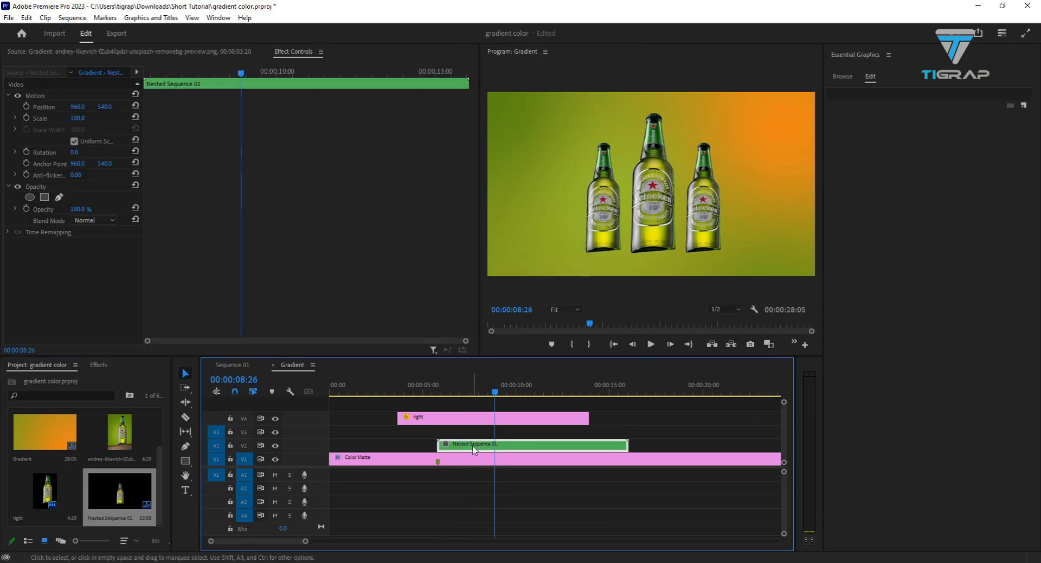
# - Open the nested sequence, inspect its two bottle clips, and return to the Gradient sequence
pyautogui.doubleClick(473, 448)
pyautogui.click(366, 429)
pyautogui.click(366, 444)
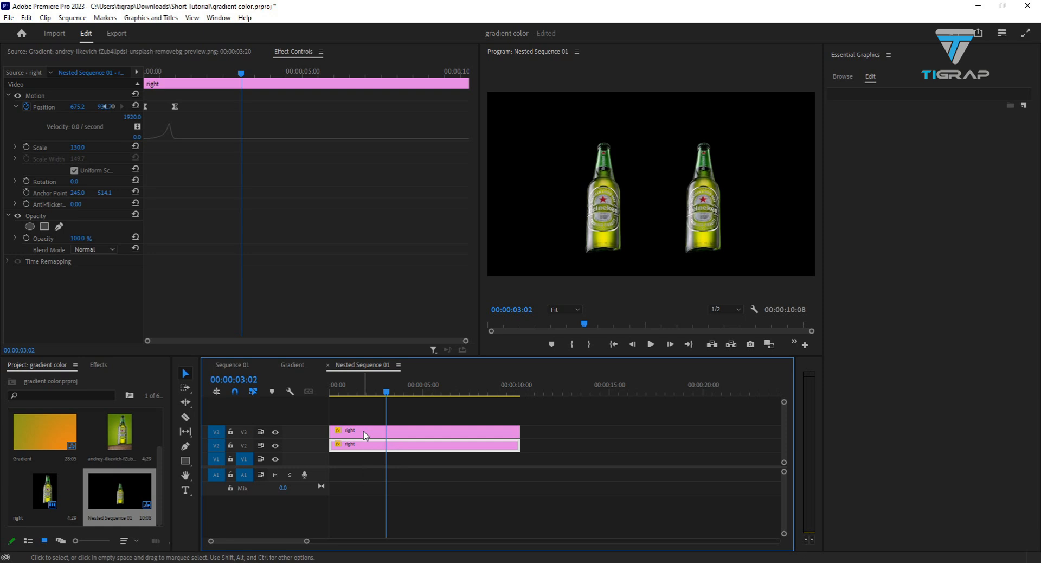
pyautogui.click(380, 445)
pyautogui.click(381, 444)
pyautogui.click(293, 365)
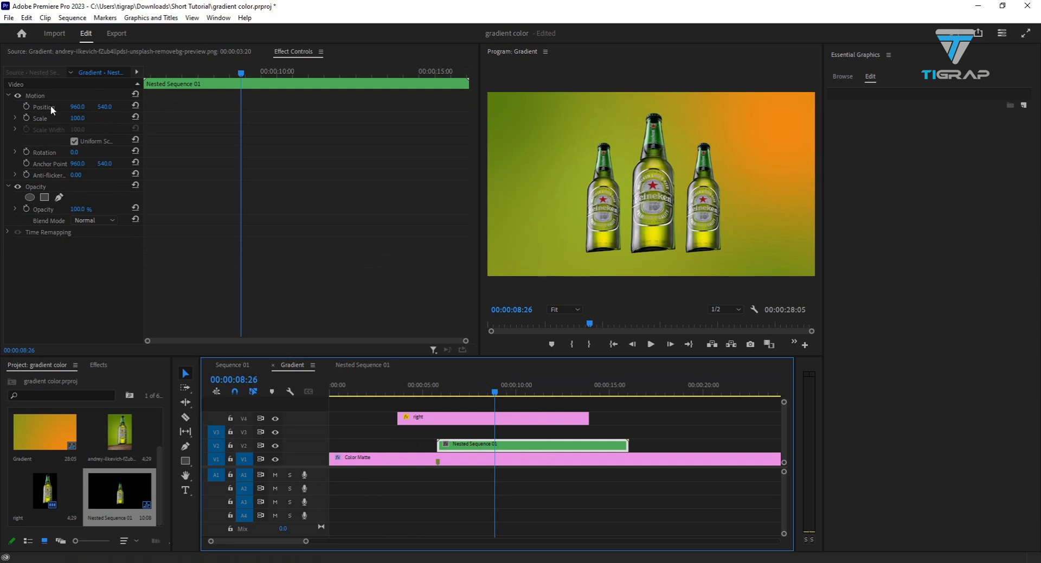
# - Set the nested sequence's Scale to 81 and Position to 948, 679, and preview the side bottles sliding out
pyautogui.moveTo(74, 121); pyautogui.dragTo(174, 95)
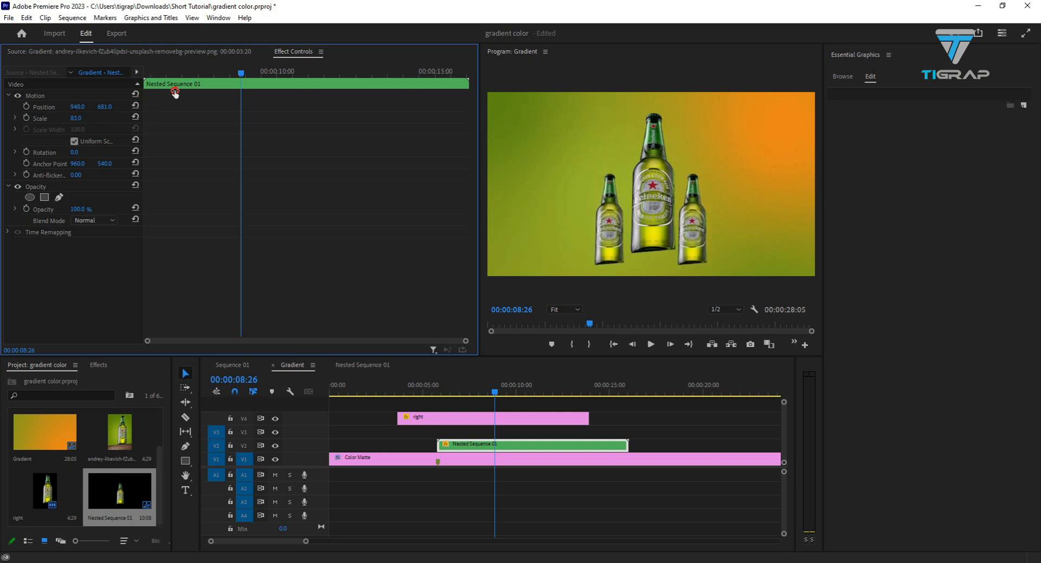
pyautogui.moveTo(73, 119); pyautogui.dragTo(71, 119)
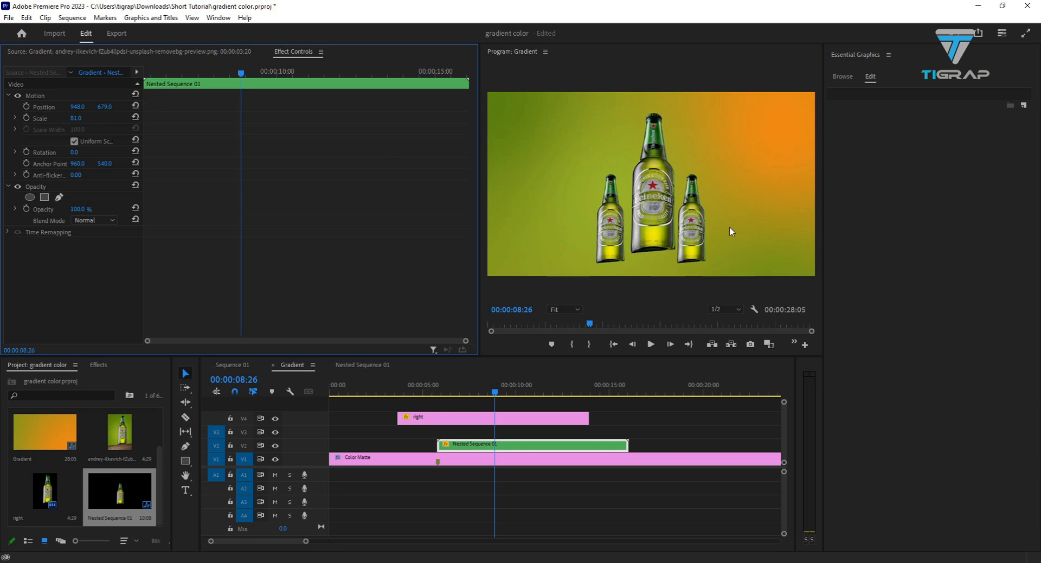
pyautogui.moveTo(495, 393); pyautogui.dragTo(441, 391)
pyautogui.click(652, 345)
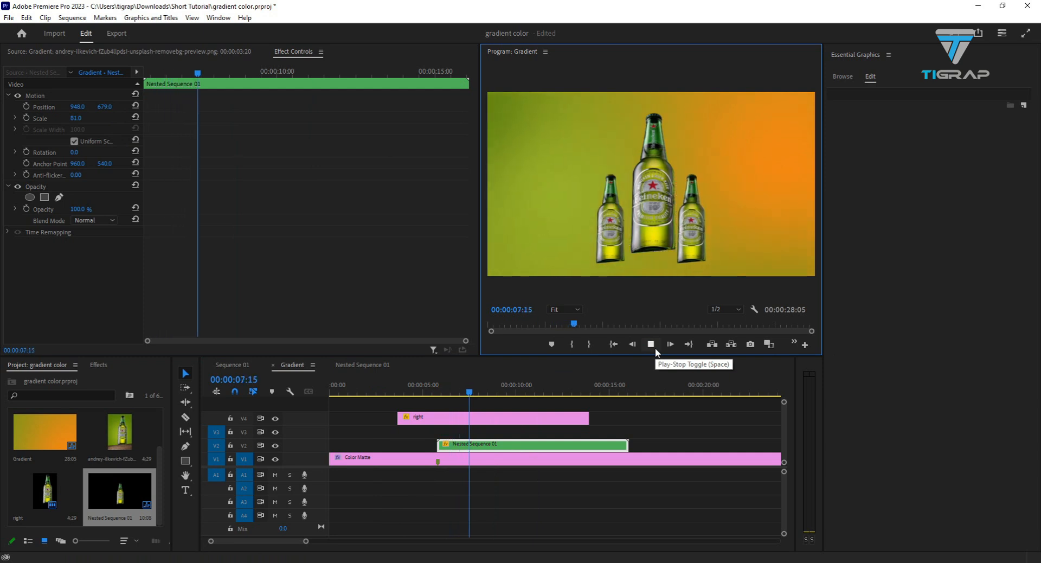
pyautogui.click(654, 348)
# - Set the nested sequence's Position to 955, 627 and play the animation from just before the middle bottle appears
pyautogui.click(439, 446)
pyautogui.click(460, 448)
pyautogui.moveTo(77, 107)
pyautogui.mouseDown()
pyautogui.moveTo(98, 106)
pyautogui.moveTo(77, 105)
pyautogui.mouseUp()
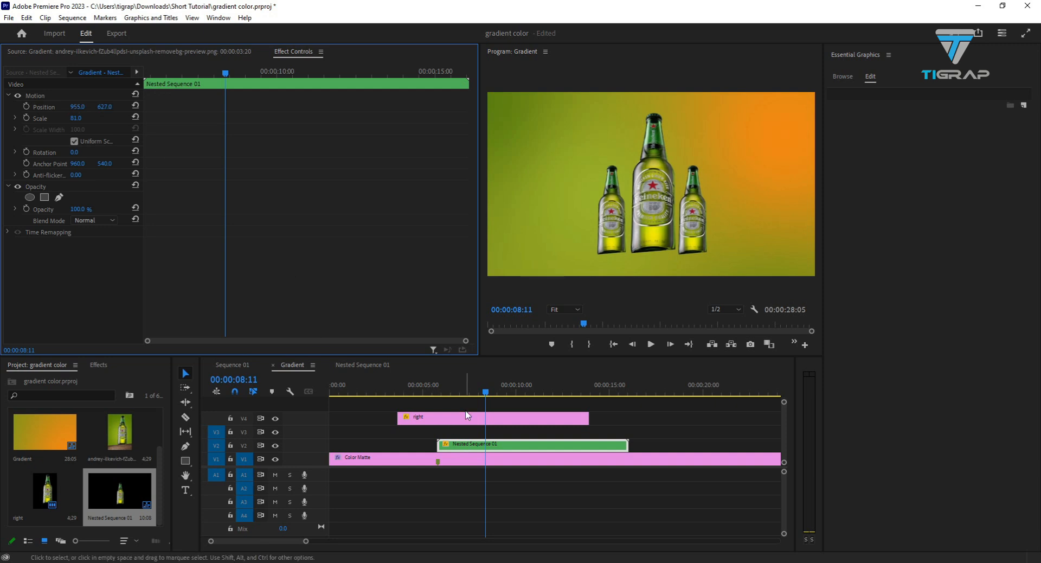
pyautogui.moveTo(483, 390); pyautogui.dragTo(393, 390)
pyautogui.click(650, 345)
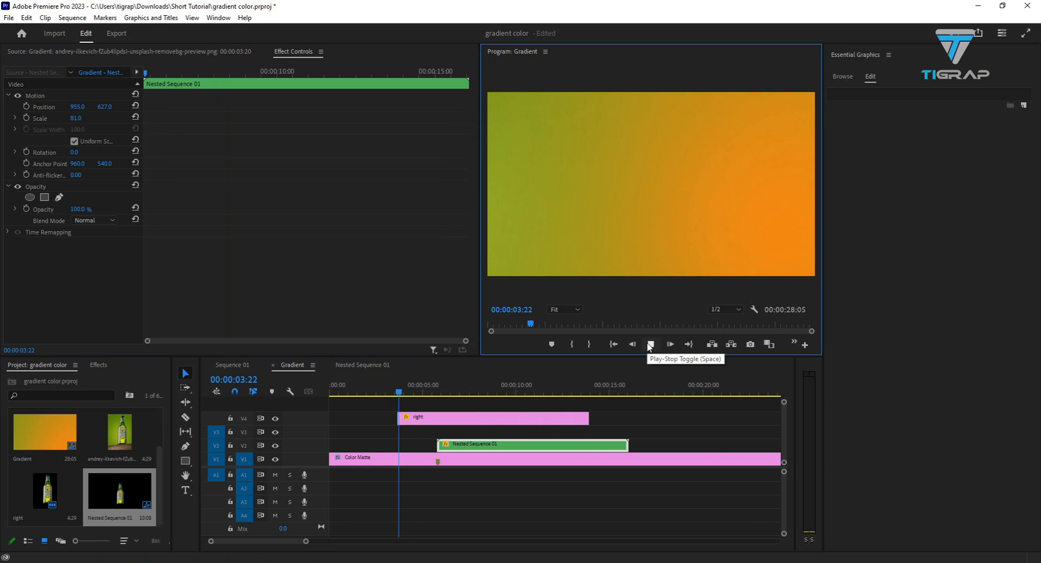